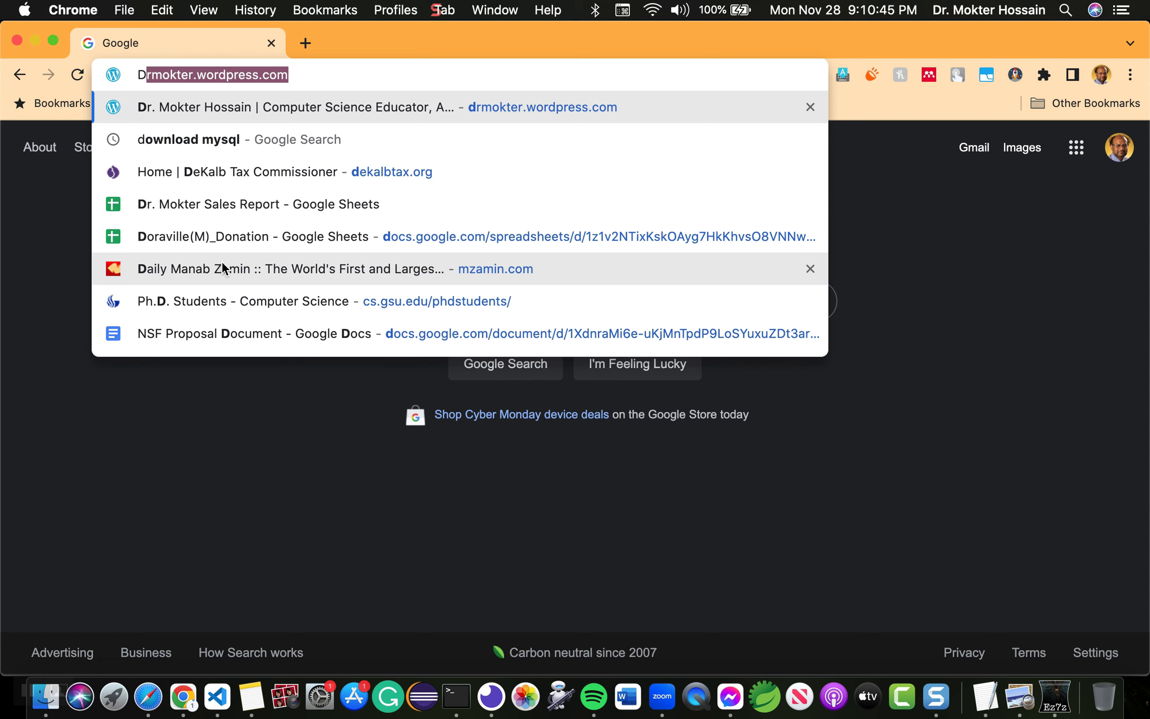
# Step: Search Google for 'download mysql' and scan the mysql.com download links in the results
pyautogui.write('ownload mysql')
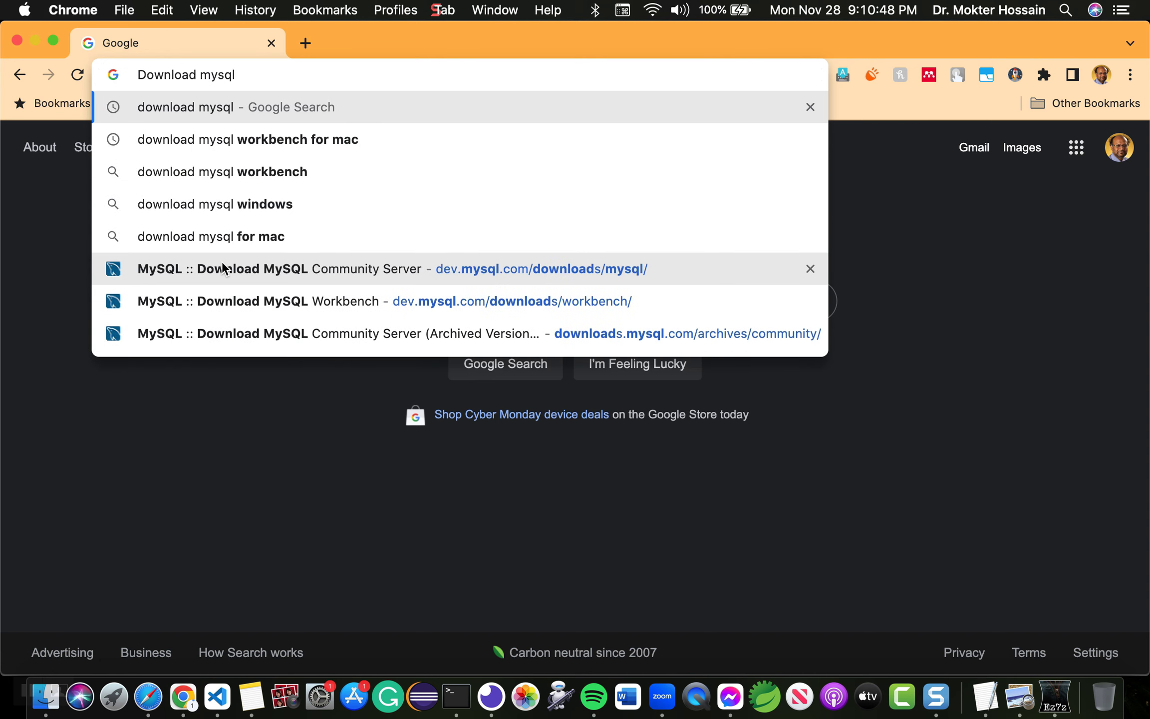
pyautogui.press('Return')
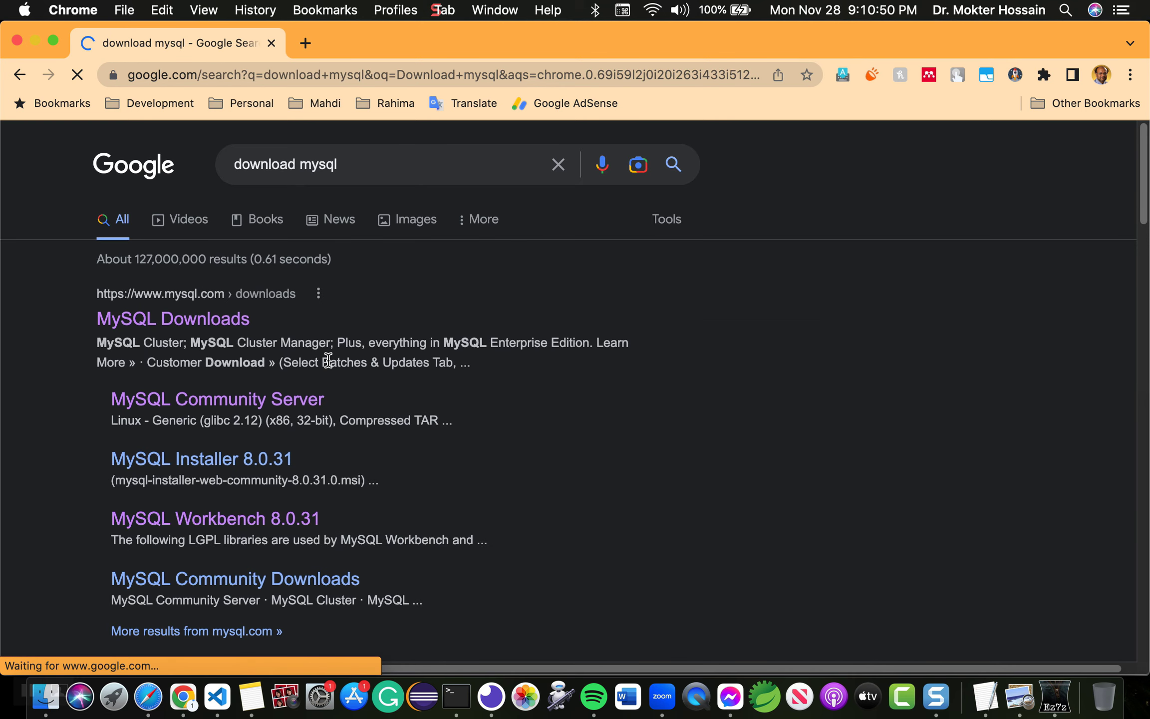
pyautogui.scroll(-2, 327, 360)
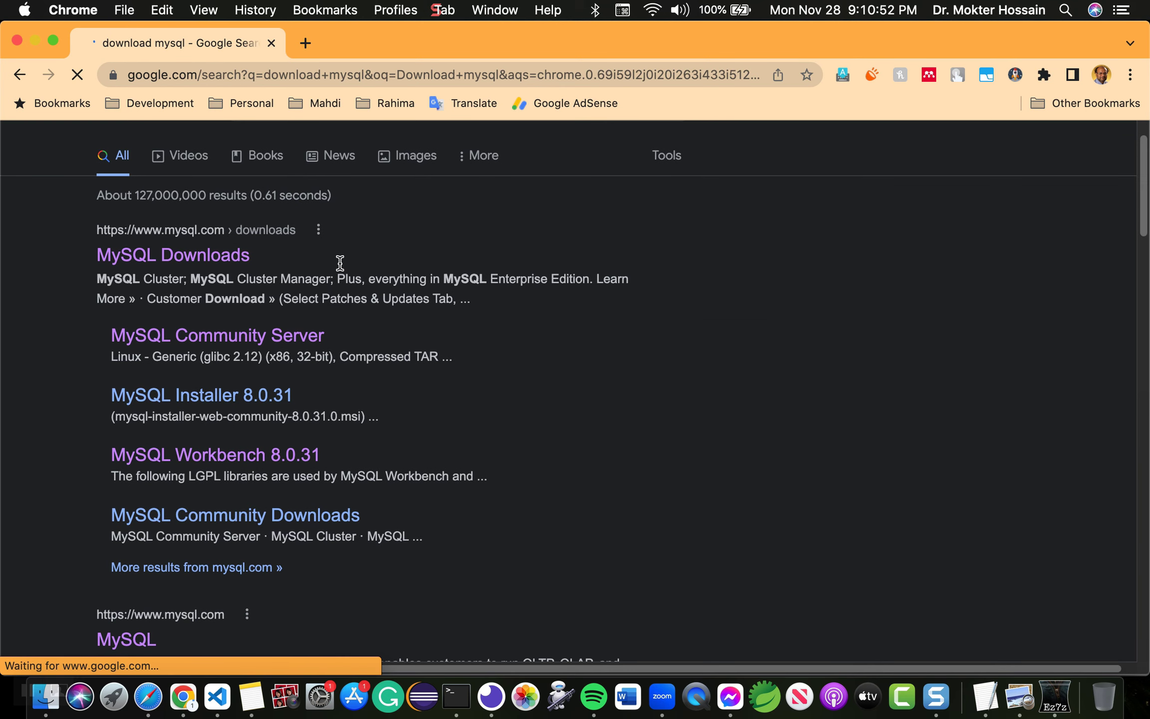
pyautogui.scroll(-2, 339, 265)
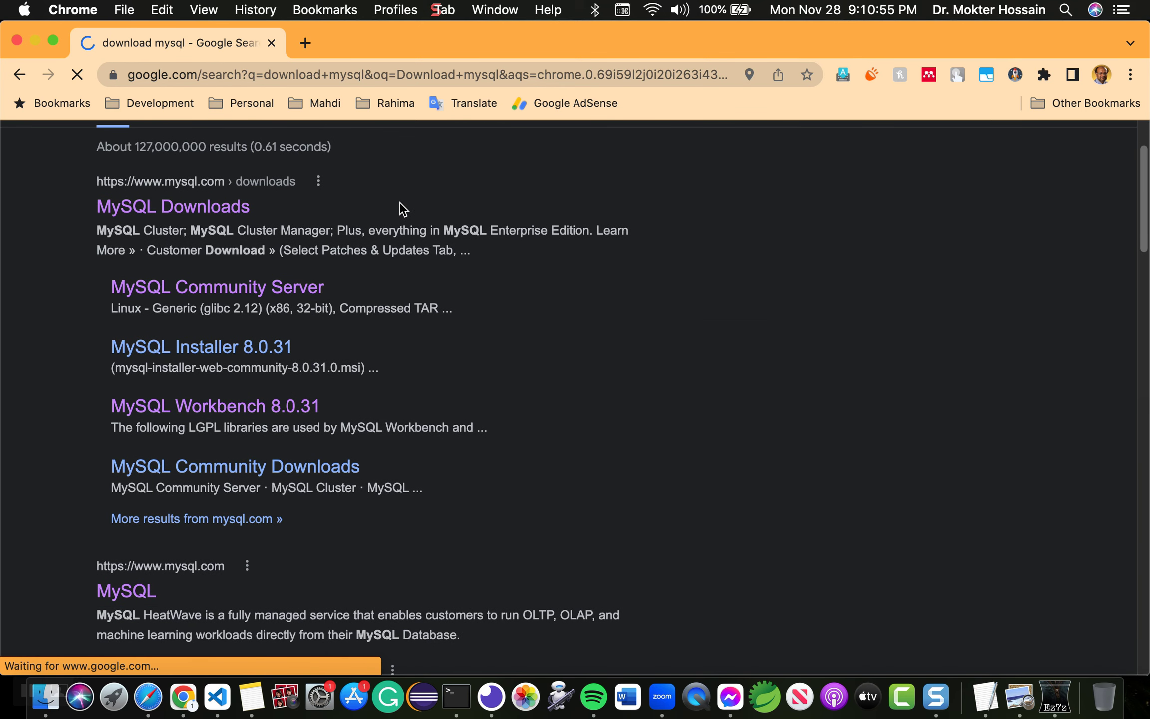
pyautogui.scroll(-4, 398, 209)
pyautogui.scroll(-7, 399, 202)
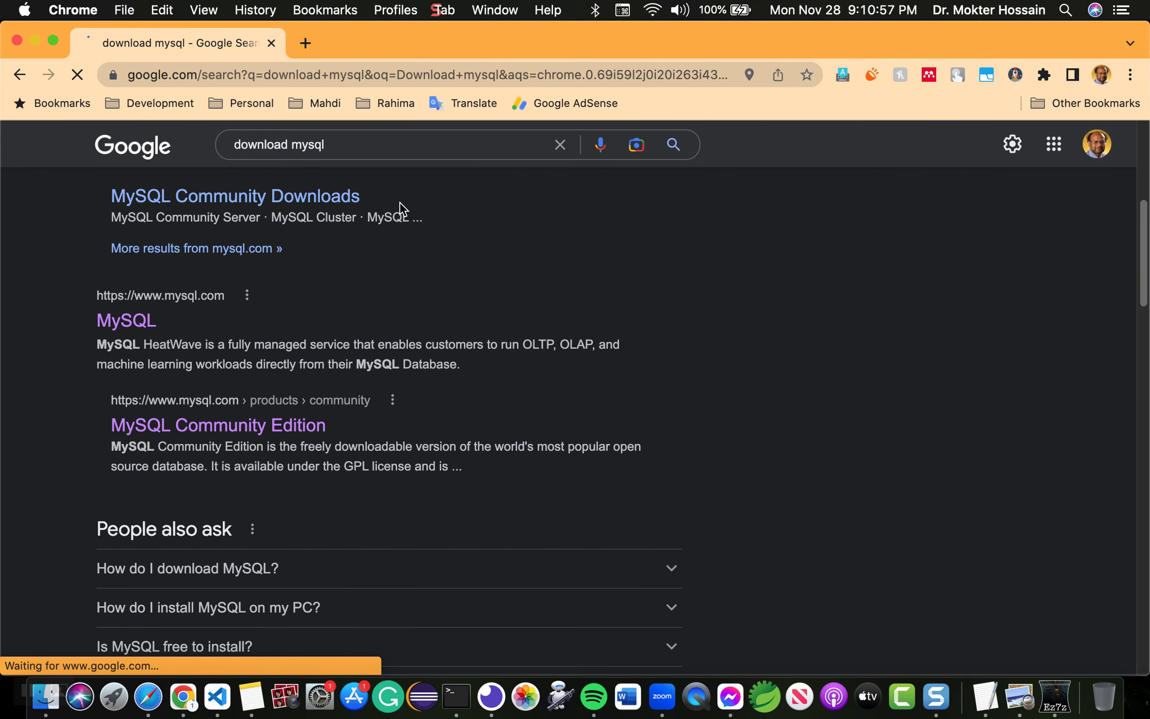
pyautogui.scroll(-7, 400, 202)
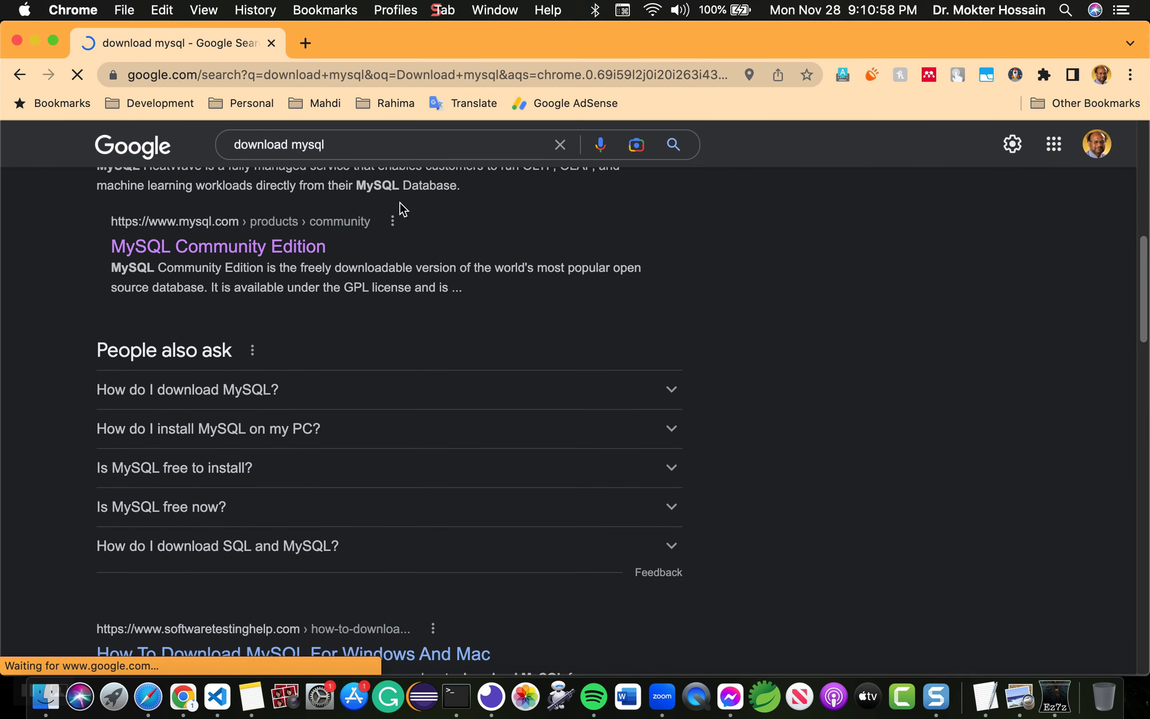
pyautogui.scroll(7, 399, 205)
pyautogui.scroll(-3, 399, 206)
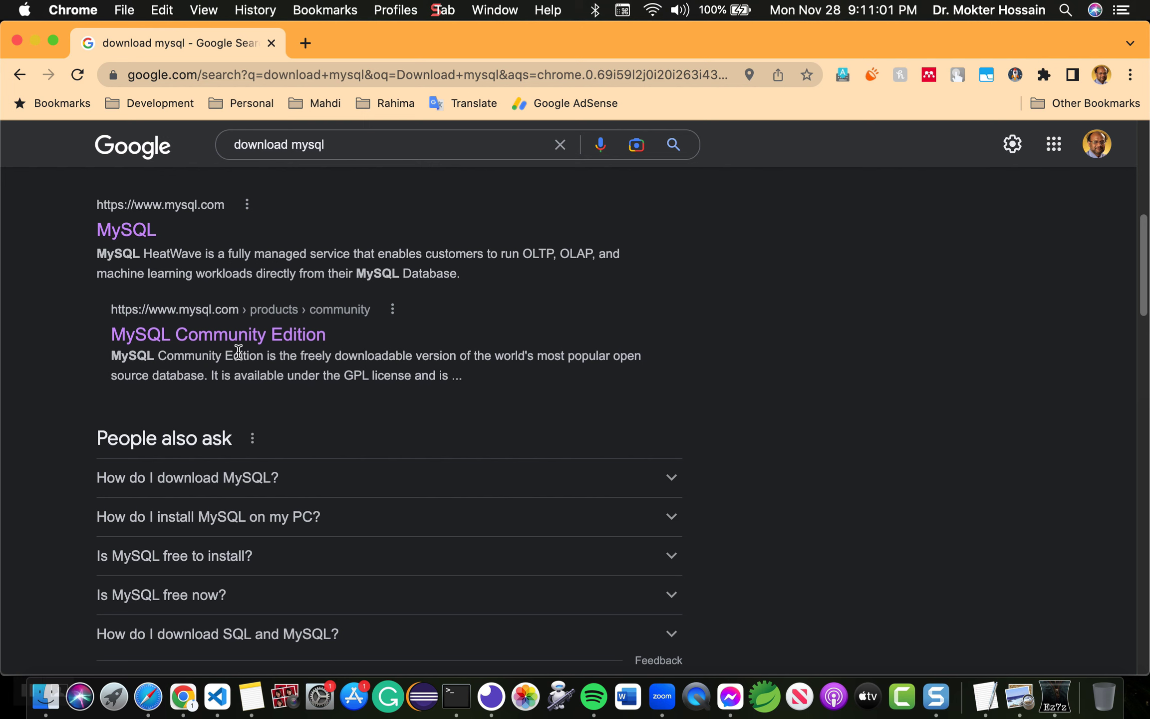
pyautogui.scroll(-10, 355, 375)
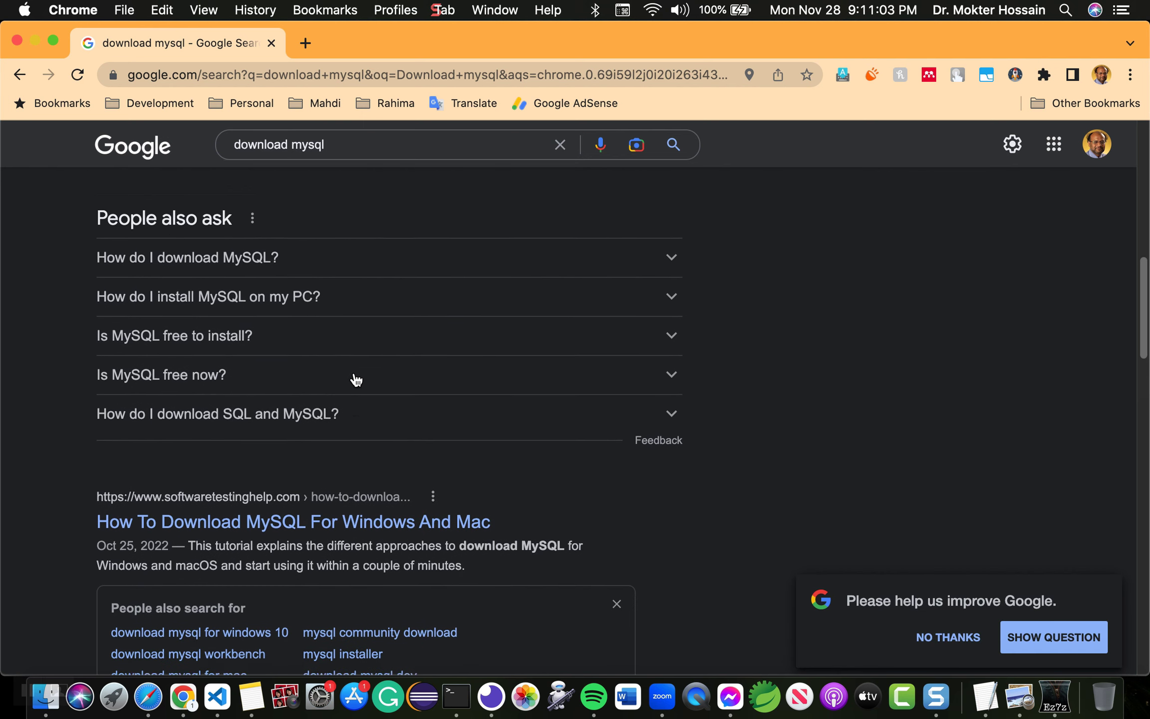
pyautogui.scroll(-5, 234, 522)
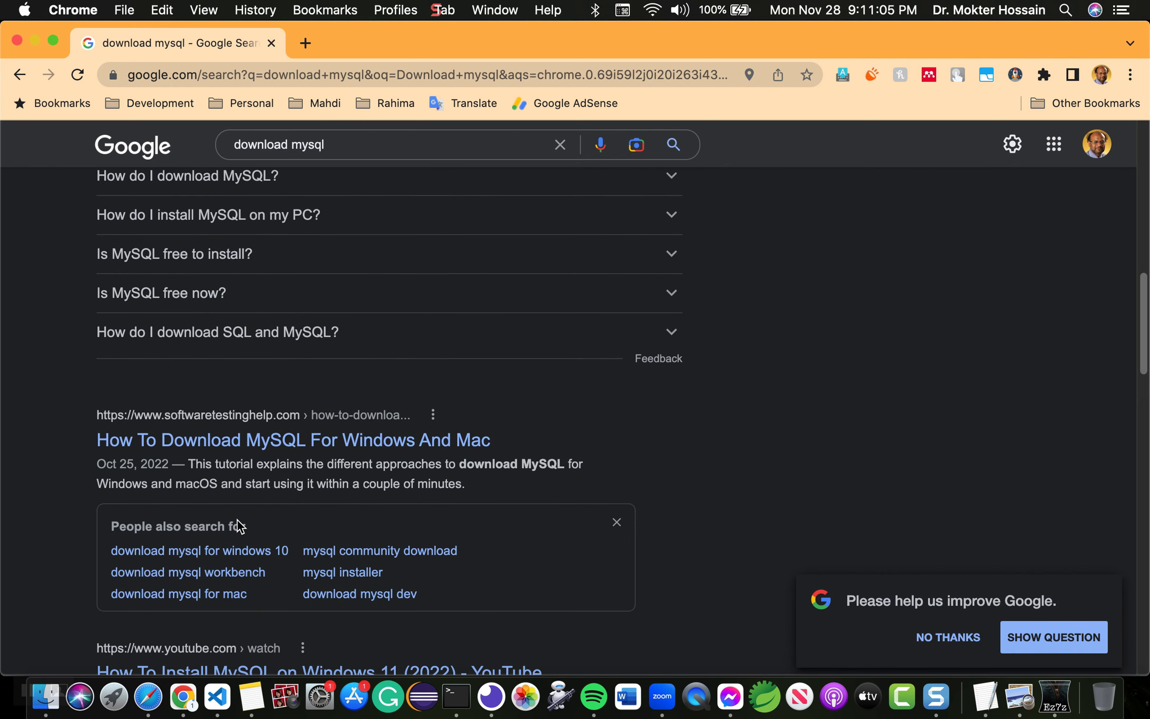
pyautogui.scroll(-4, 239, 526)
pyautogui.scroll(20, 240, 525)
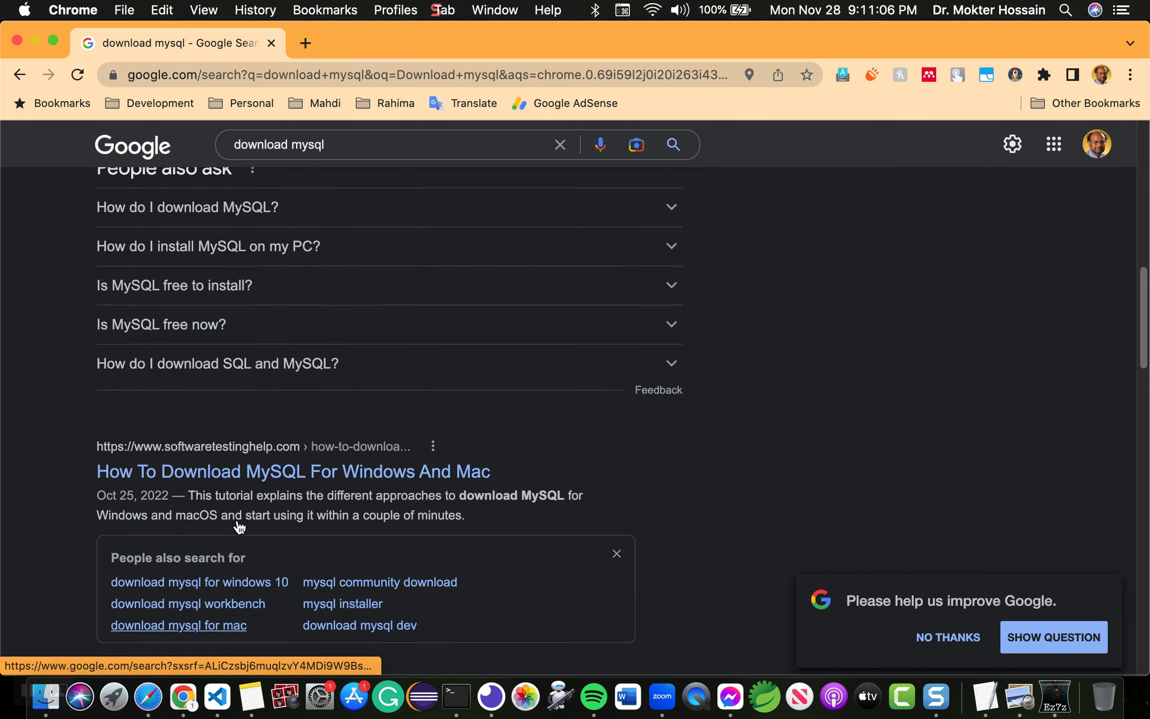
pyautogui.scroll(6, 239, 525)
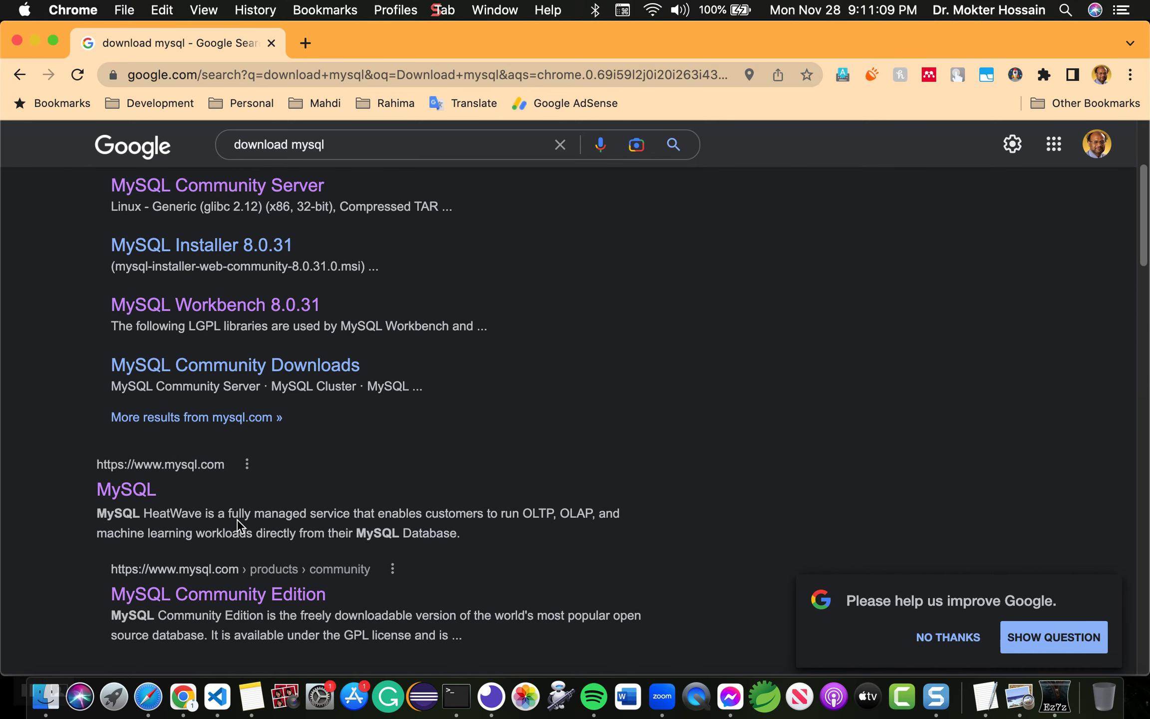
pyautogui.scroll(-4, 454, 492)
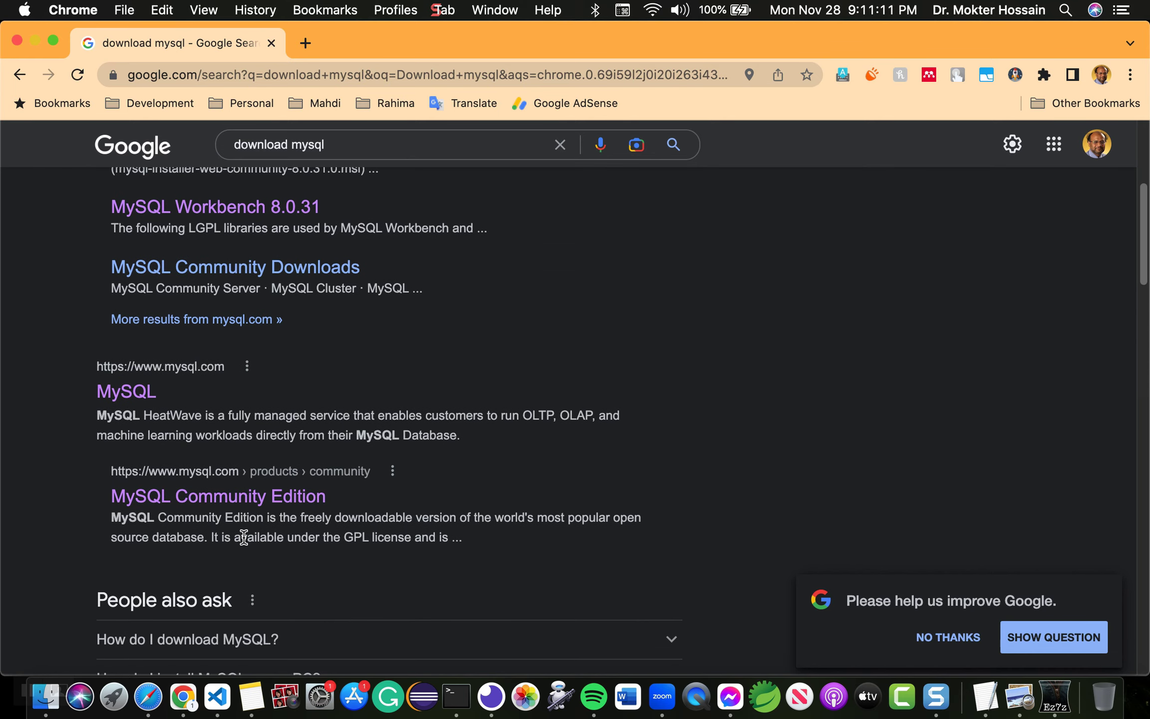
pyautogui.scroll(4, 141, 429)
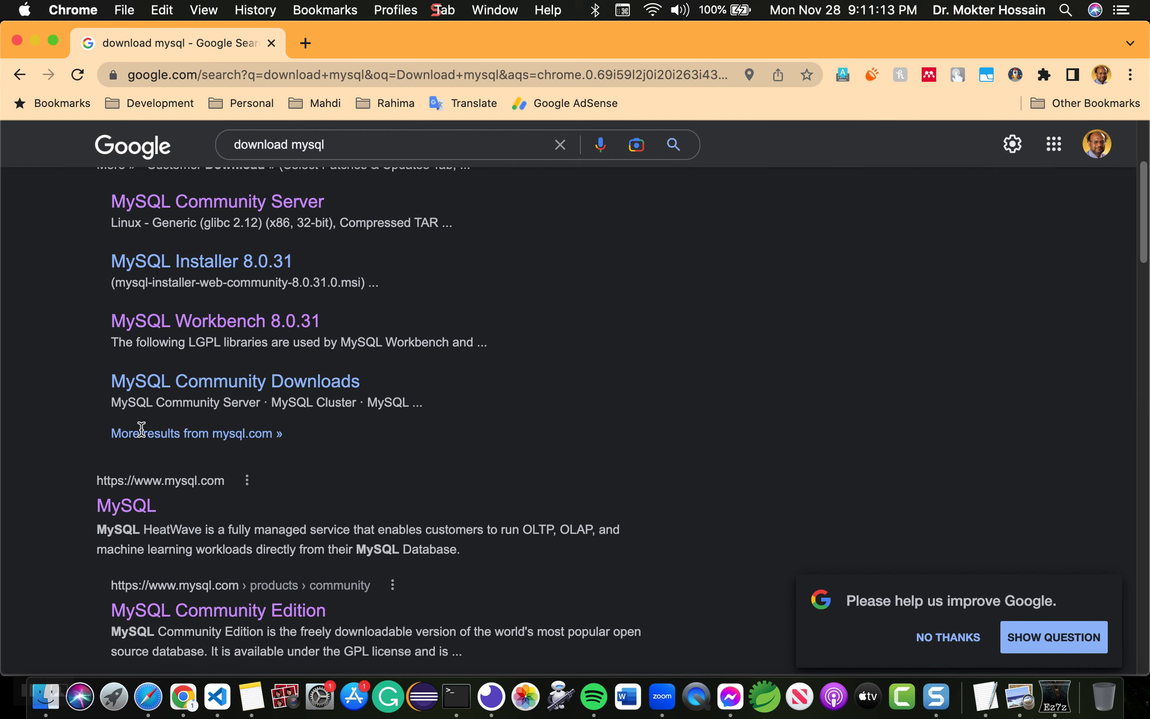
pyautogui.scroll(3, 255, 369)
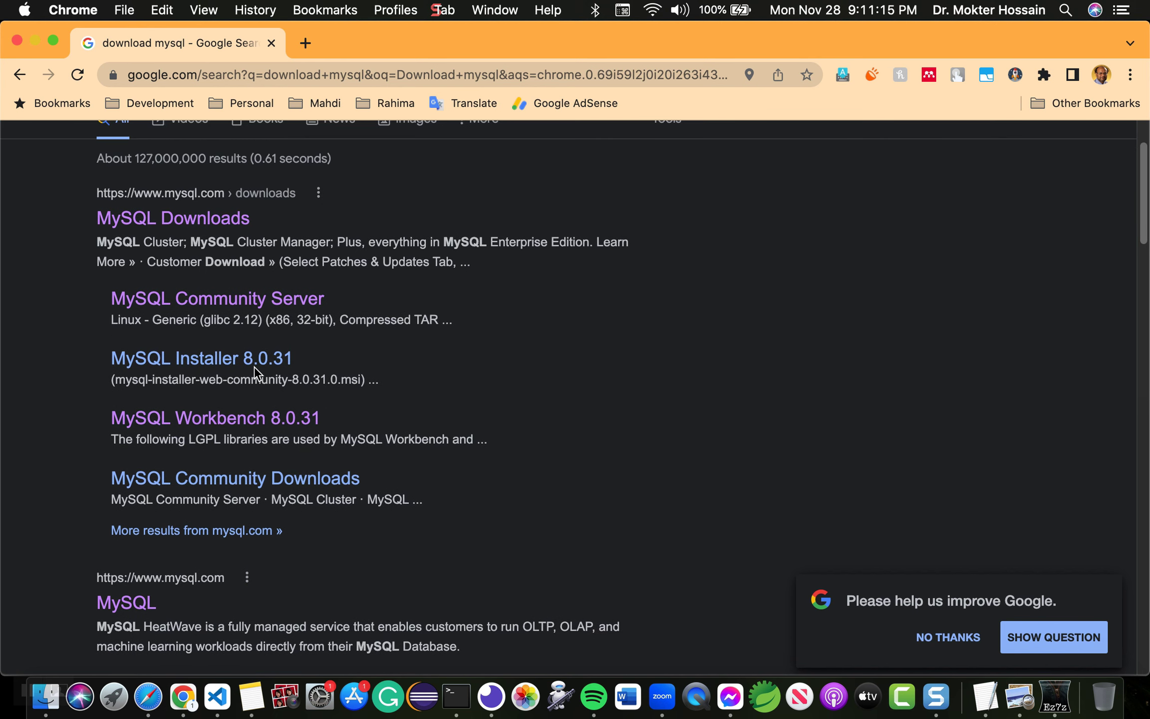
pyautogui.scroll(2, 257, 373)
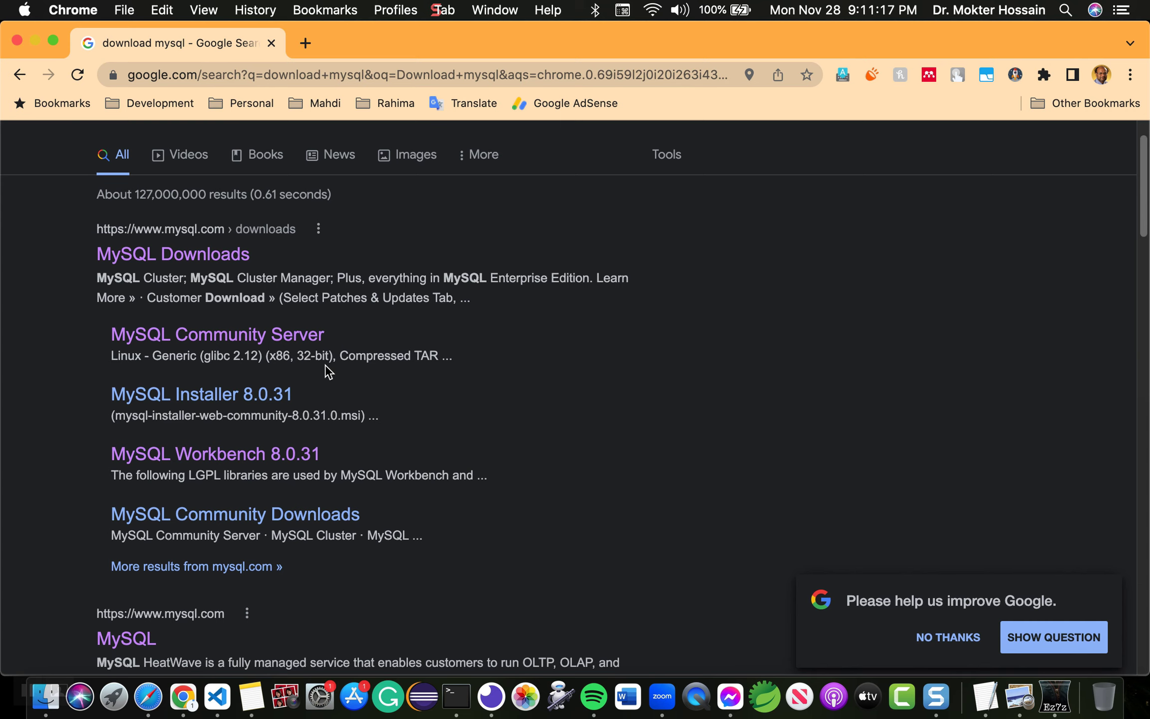
pyautogui.scroll(-2, 325, 365)
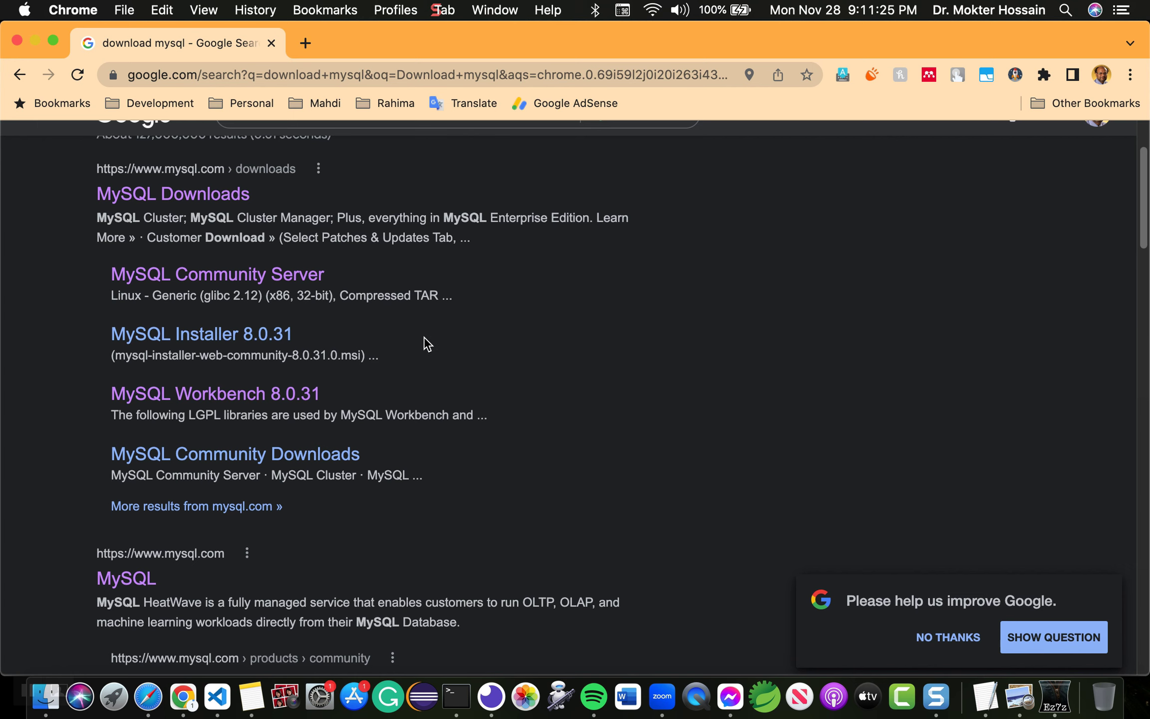
pyautogui.scroll(-1, 517, 396)
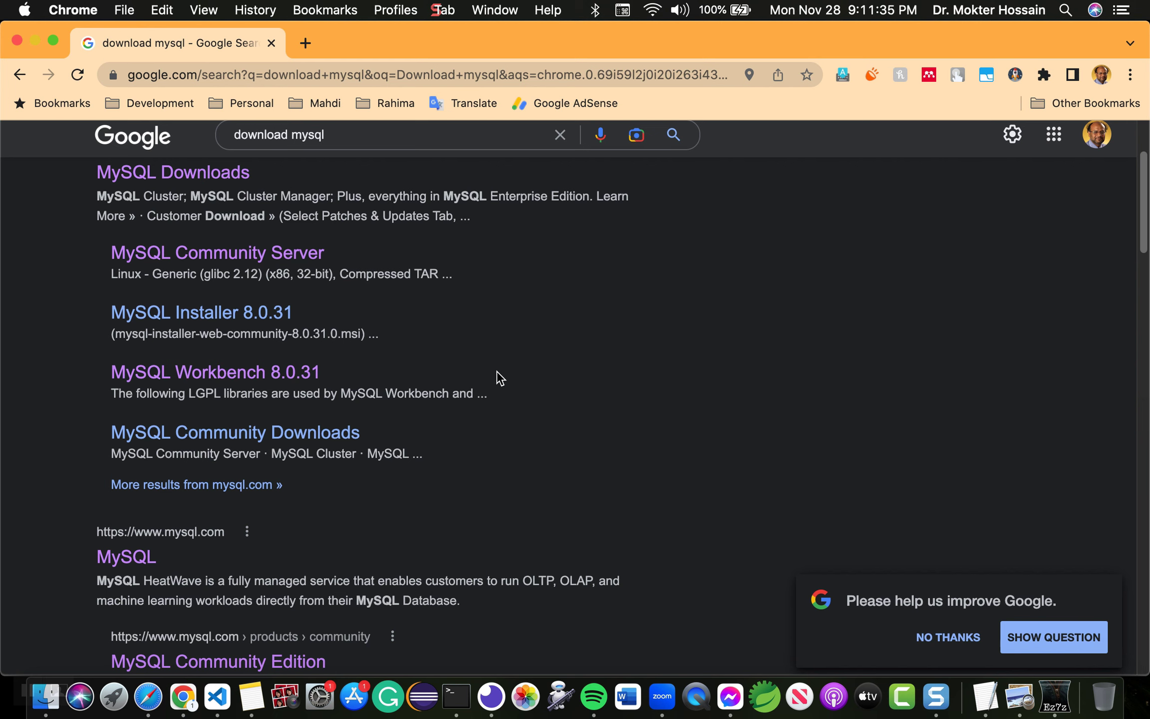
pyautogui.scroll(2, 500, 378)
pyautogui.scroll(-3, 499, 378)
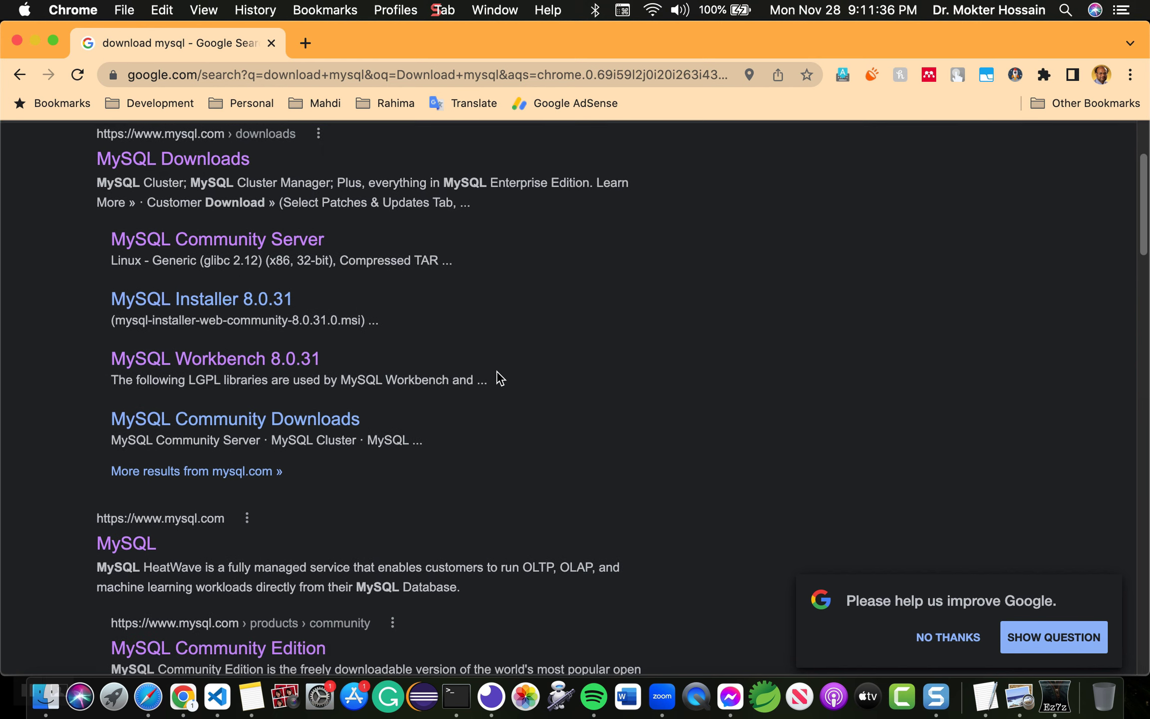
pyautogui.scroll(-3, 500, 378)
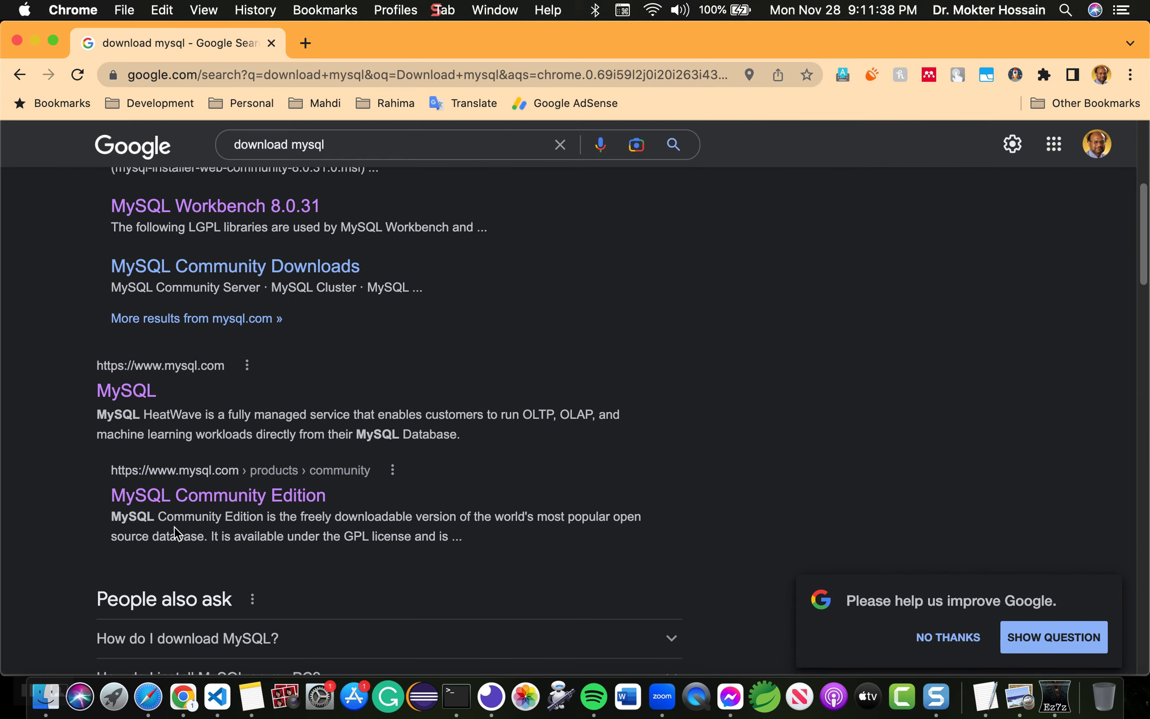
# Step: Open the MySQL result in a new tab and scroll to MySQL Community (GPL) Downloads
pyautogui.rightClick(129, 395)
pyautogui.click(218, 380)
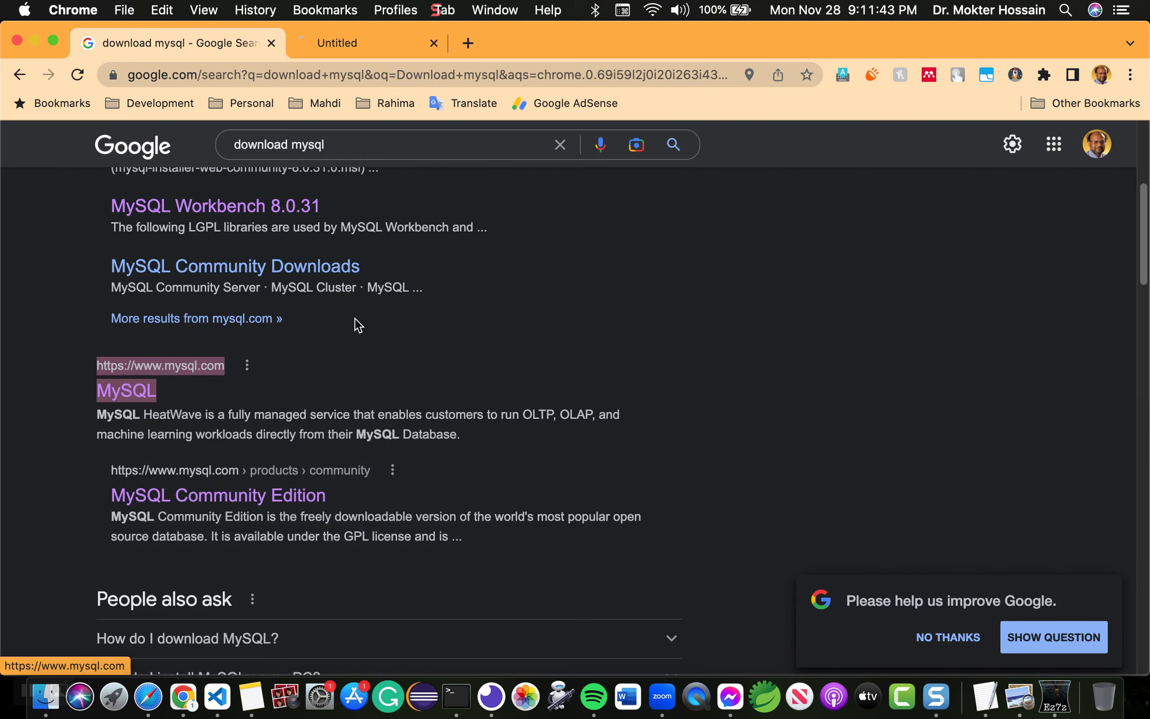
pyautogui.click(358, 43)
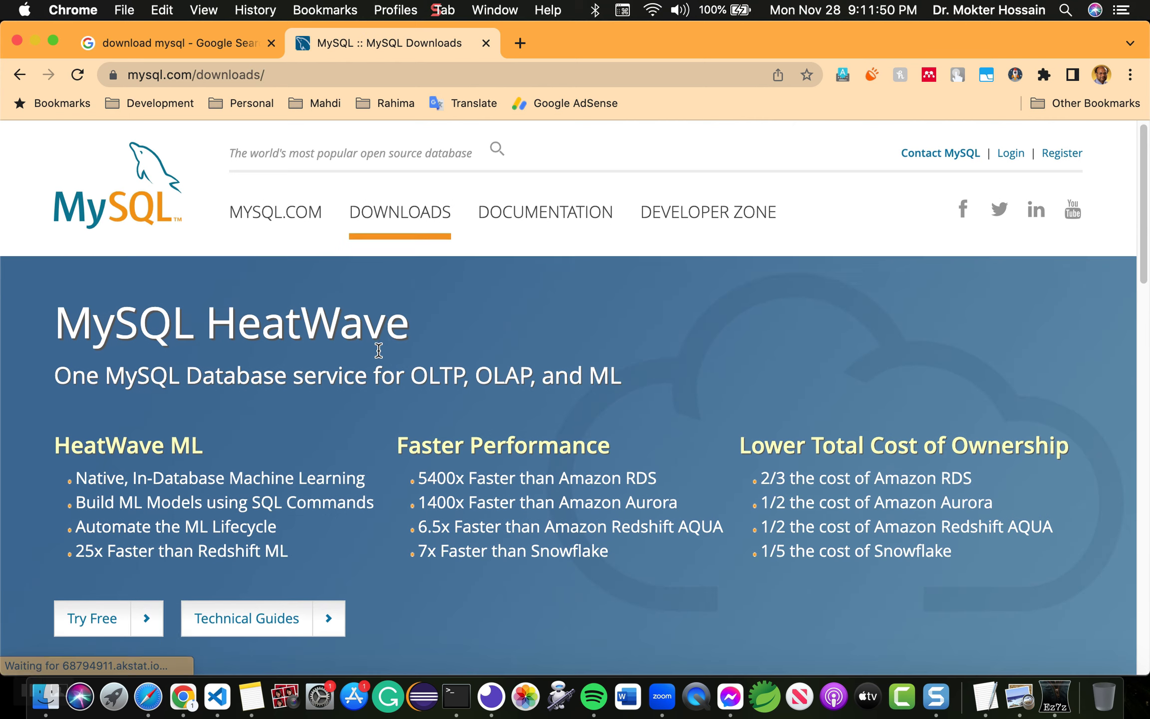
pyautogui.scroll(-2, 379, 350)
pyautogui.scroll(-5, 378, 351)
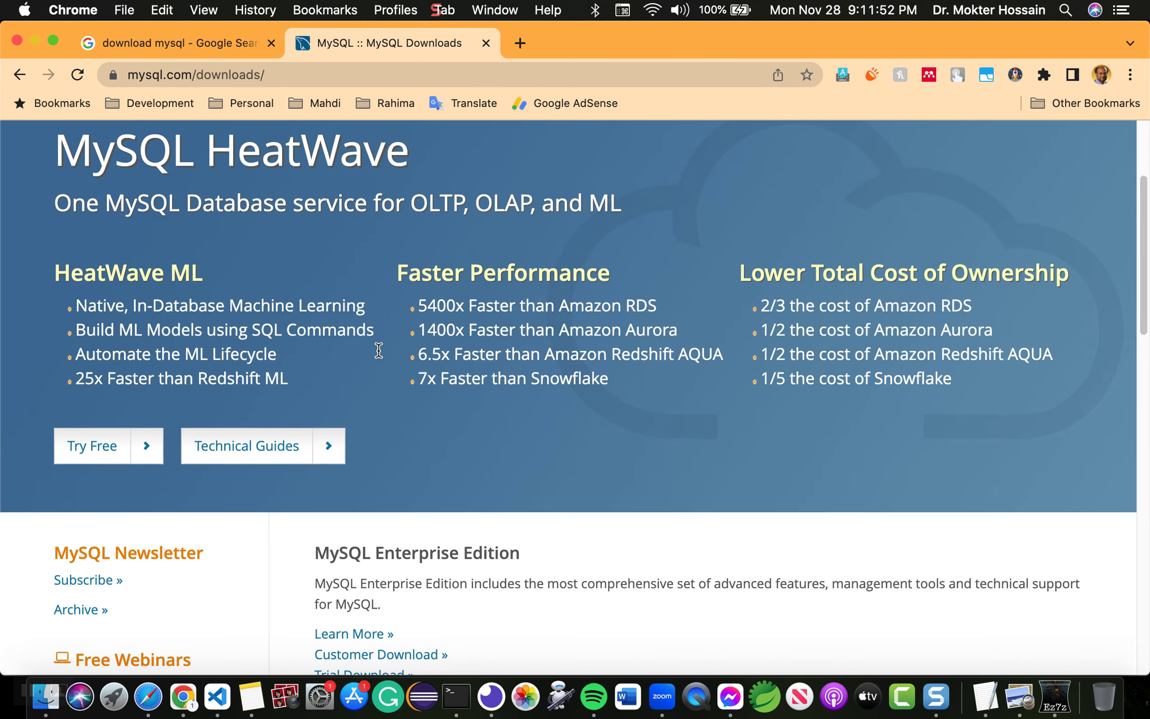
pyautogui.scroll(-8, 378, 350)
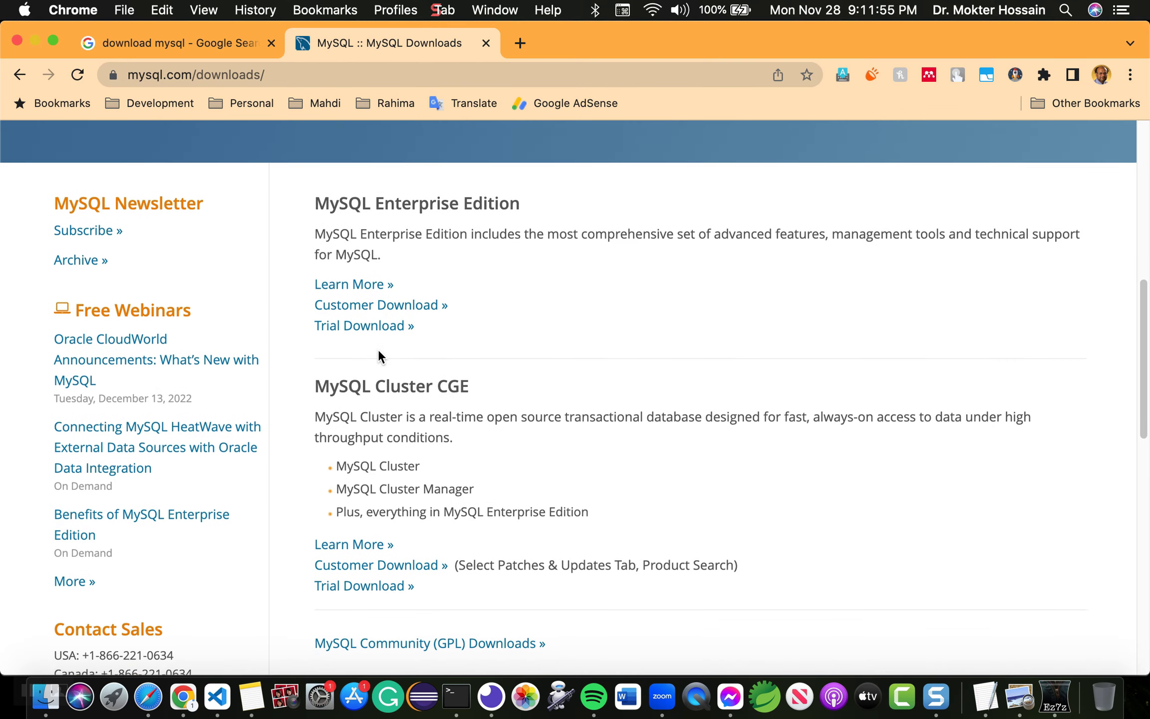
pyautogui.scroll(-1, 292, 504)
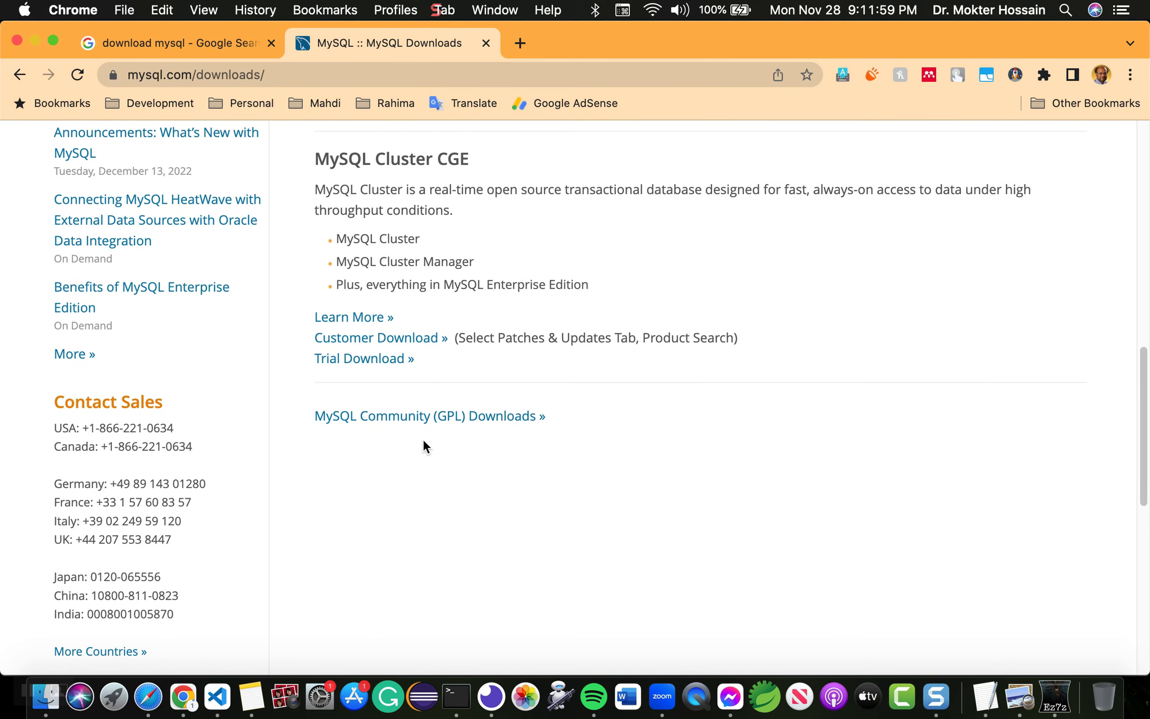
# Step: Go through MySQL Community (GPL) Downloads to the MySQL Community Server download page
pyautogui.click(479, 424)
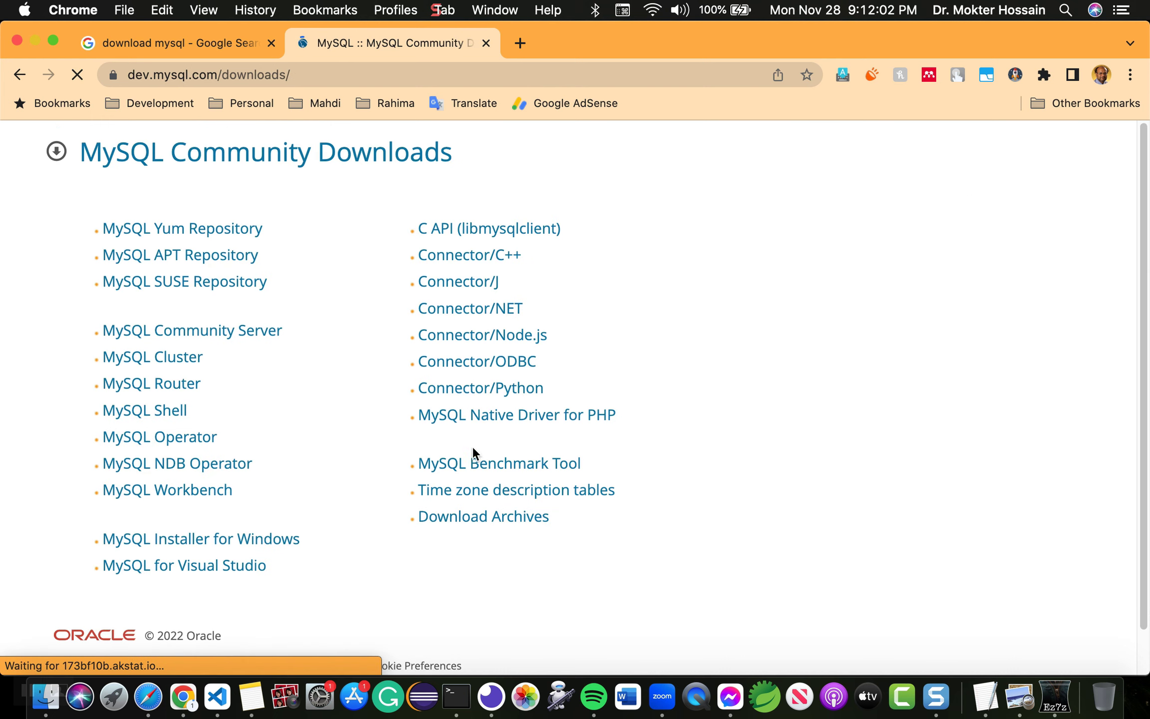
pyautogui.click(229, 335)
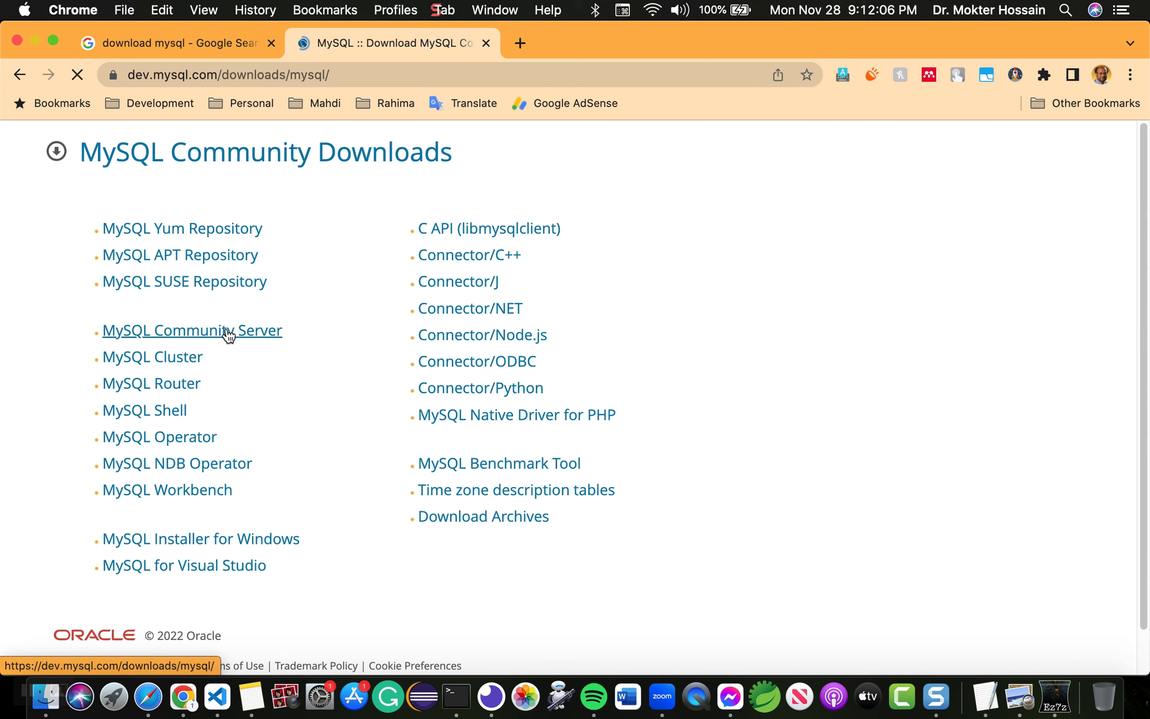
pyautogui.scroll(-5, 441, 378)
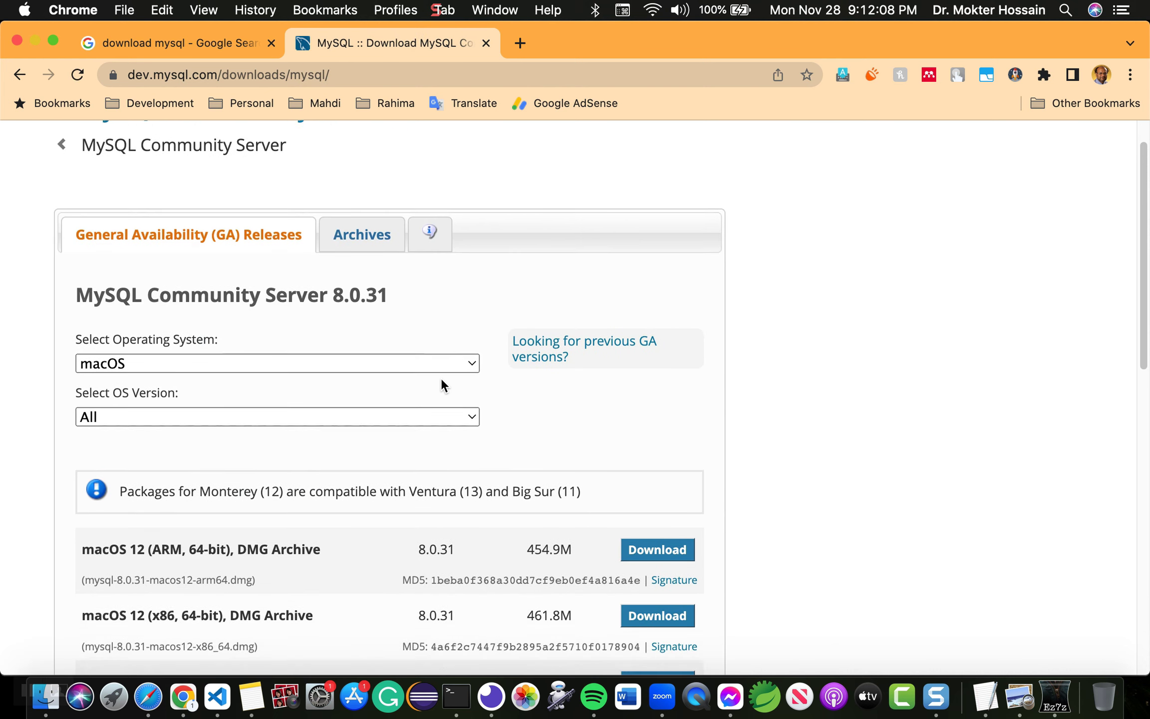
pyautogui.scroll(-3, 373, 416)
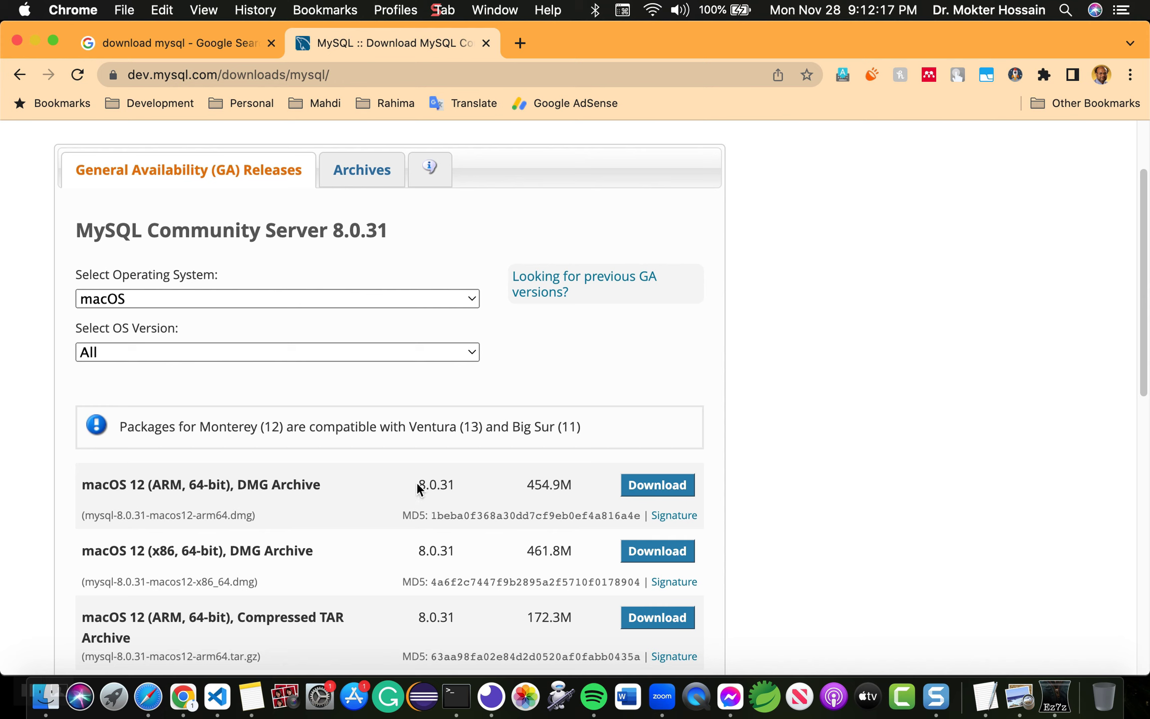
# Step: Check the 8.0.31 package version and its Big Sur compatibility note for macOS
pyautogui.moveTo(420, 484); pyautogui.dragTo(455, 484)
pyautogui.click(453, 484)
pyautogui.moveTo(519, 425); pyautogui.dragTo(530, 432)
pyautogui.scroll(2, 531, 432)
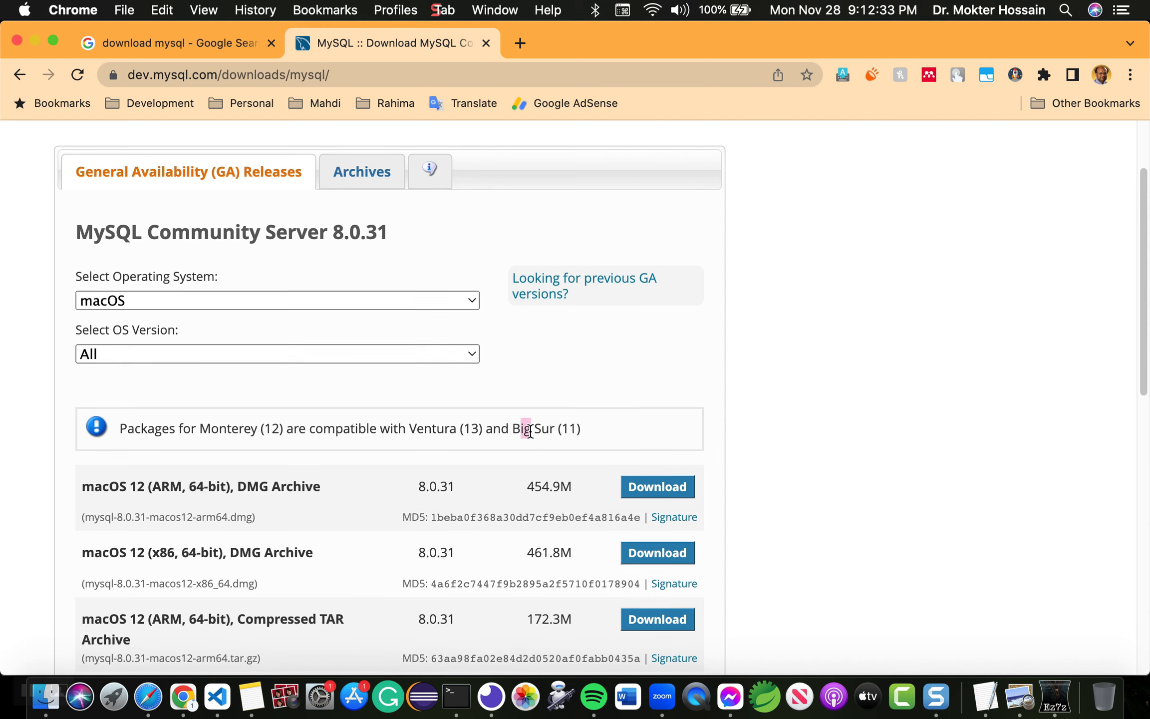
pyautogui.scroll(-3, 530, 431)
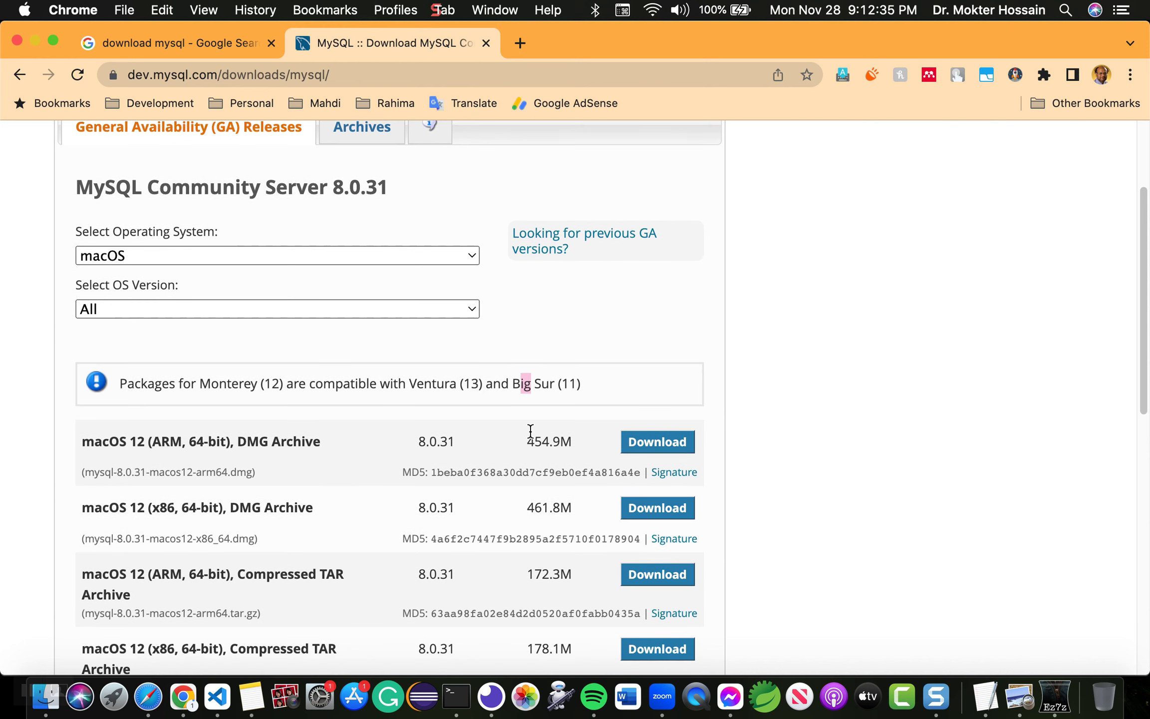
pyautogui.scroll(6, 531, 431)
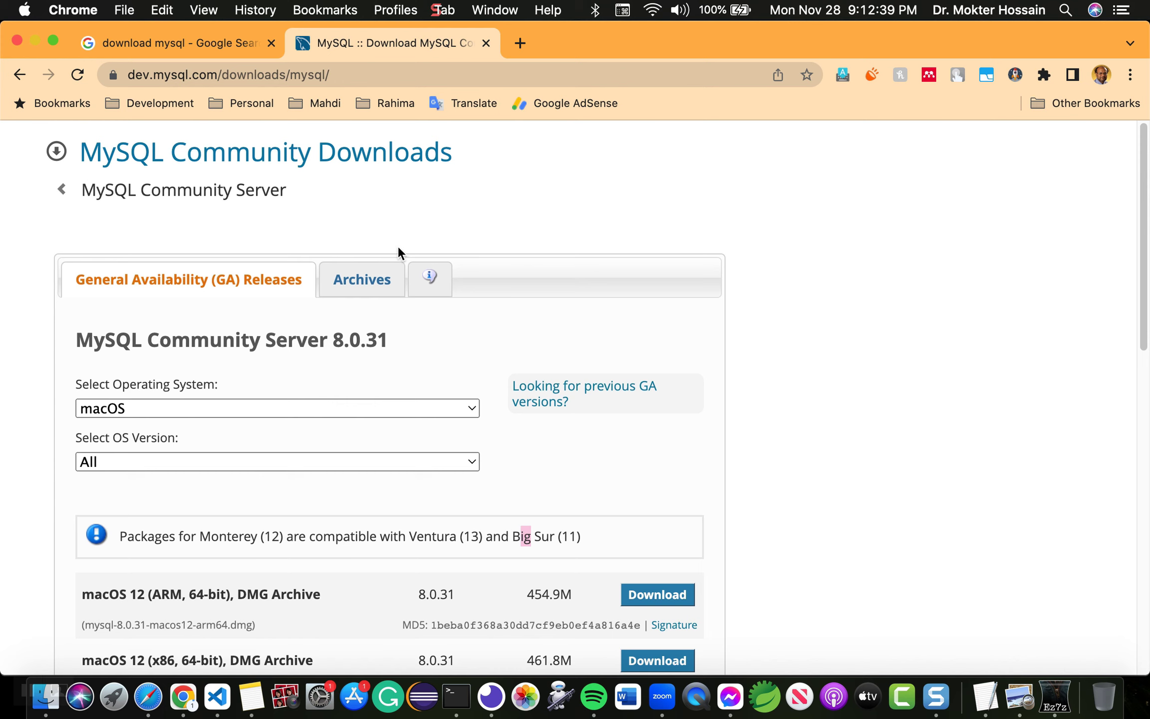
pyautogui.click(24, 12)
# Step: Check About This Mac for the macOS version: Catalina 10.15.7, build 19H2026
pyautogui.click(24, 12)
pyautogui.click(24, 12)
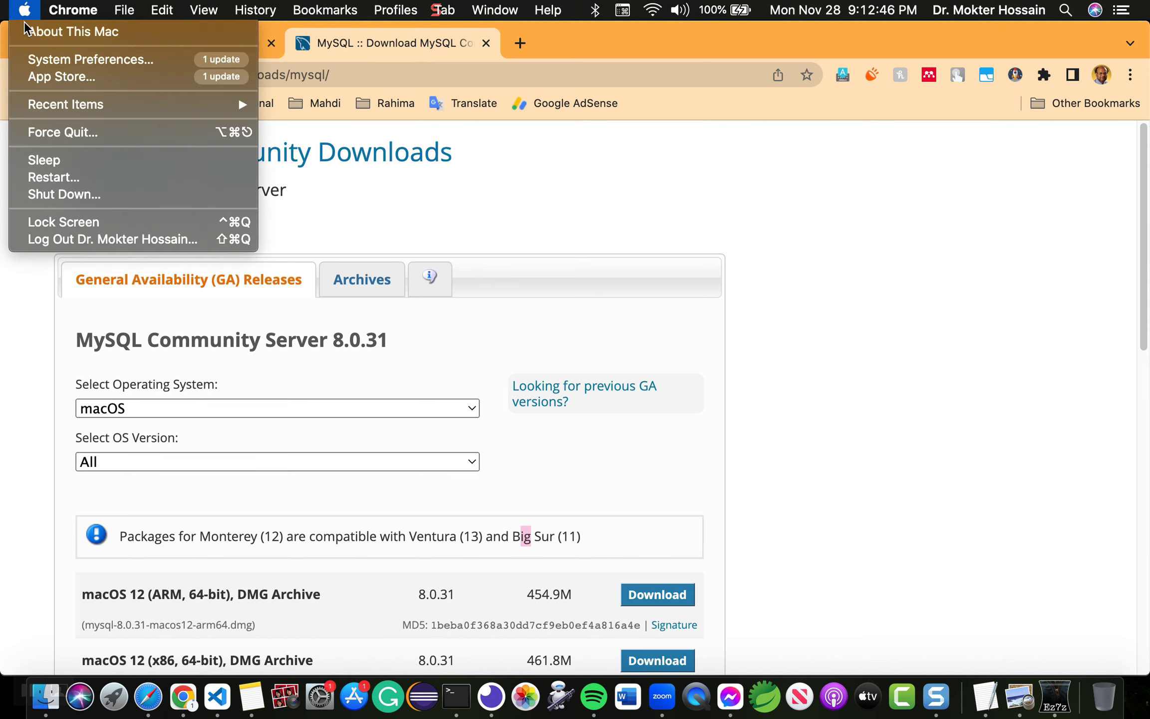
pyautogui.click(99, 35)
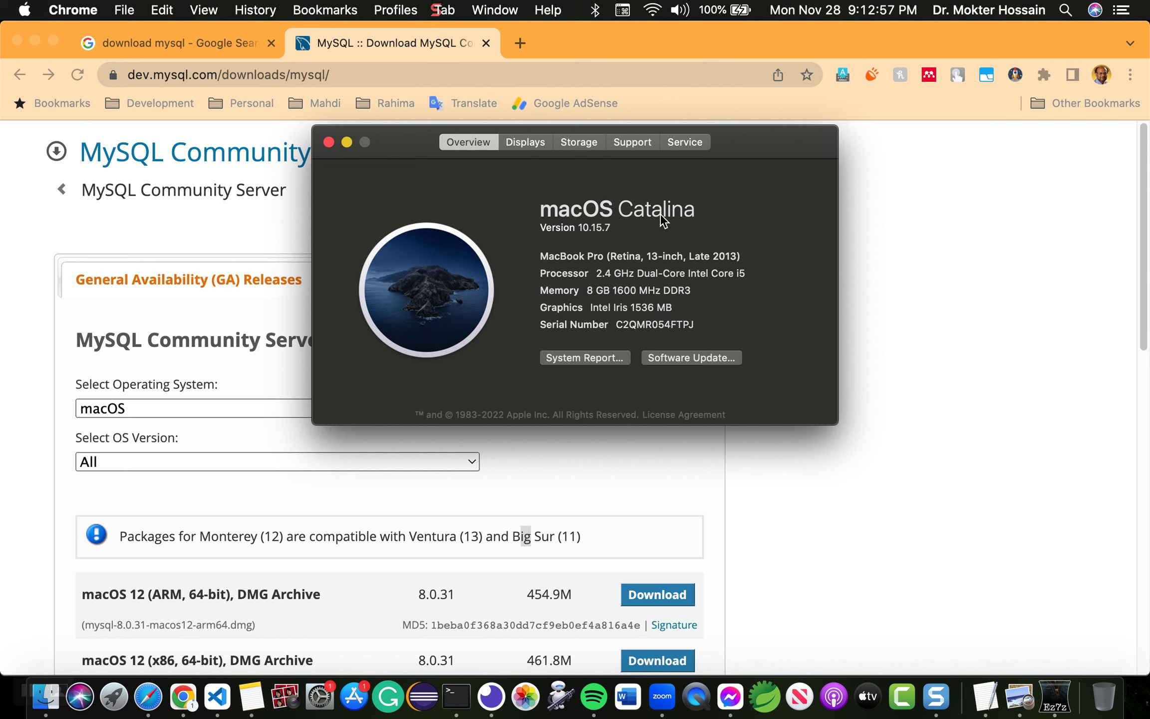
pyautogui.click(582, 228)
# Step: Close About This Mac and switch to the archived MySQL Community Server versions
pyautogui.click(330, 142)
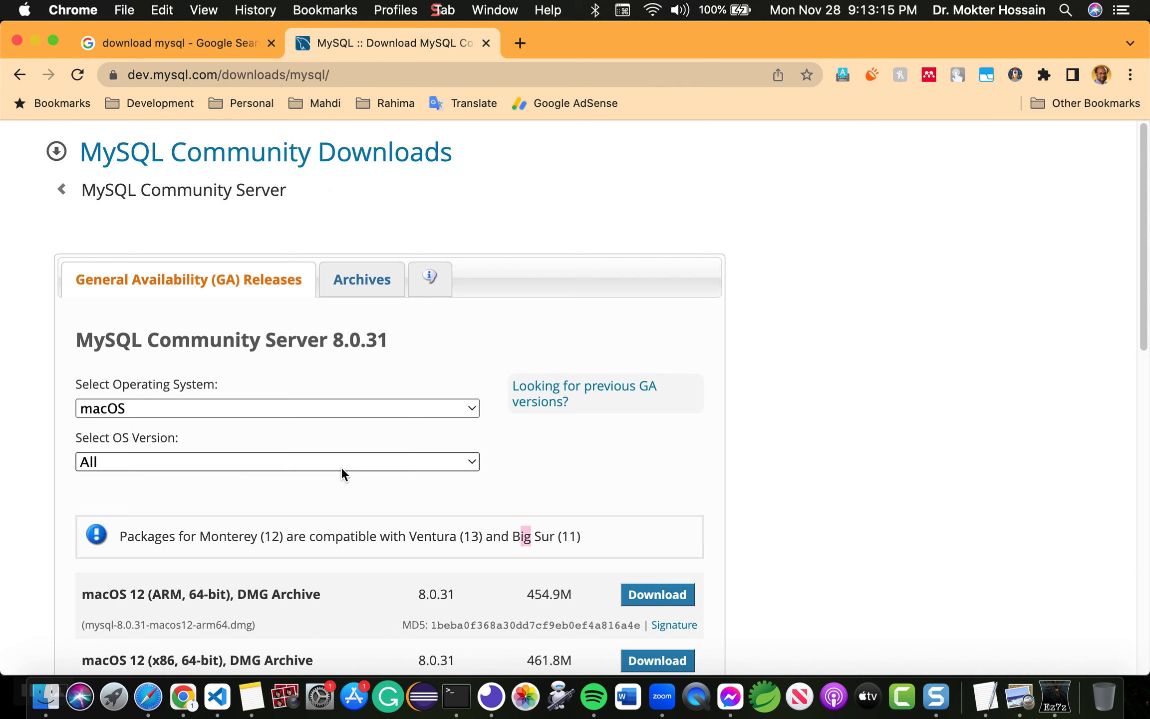
pyautogui.scroll(-3, 341, 471)
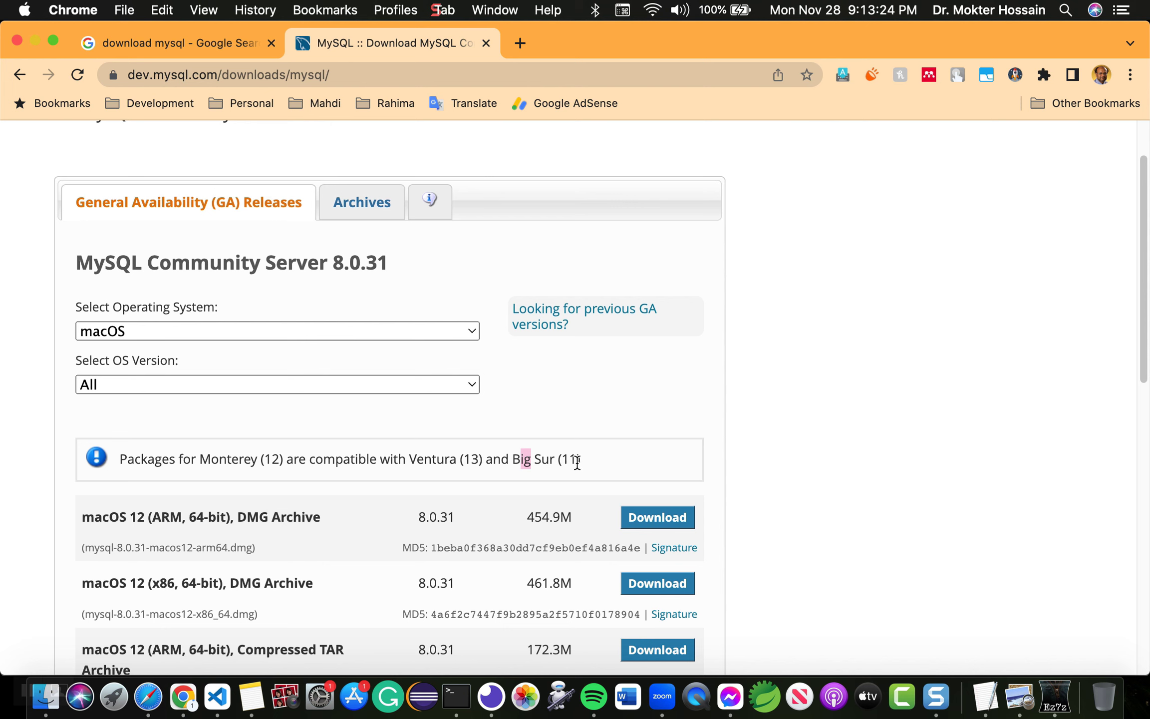
pyautogui.scroll(2, 462, 459)
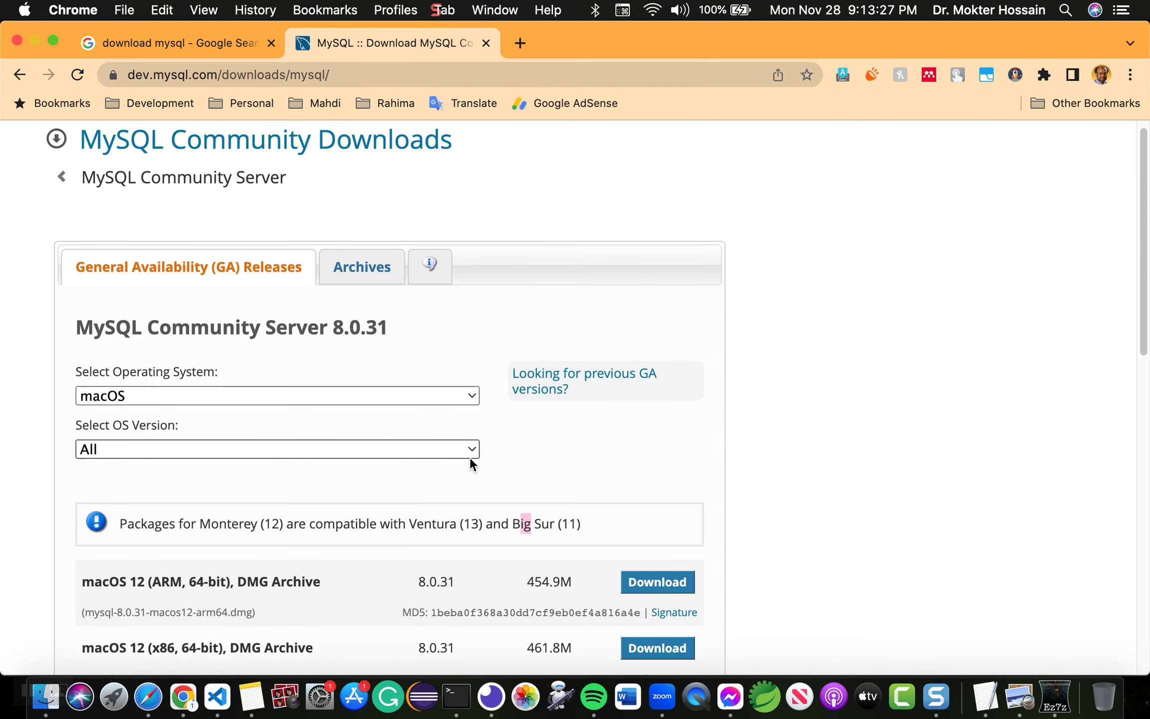
pyautogui.click(372, 275)
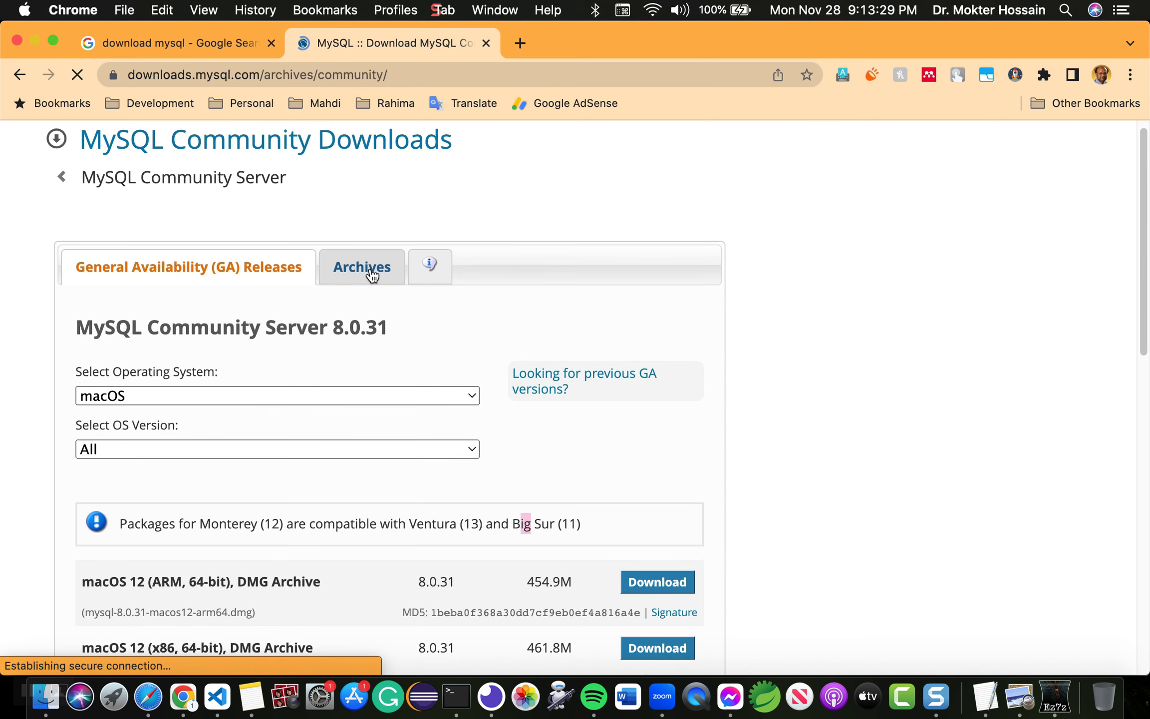
pyautogui.scroll(-2, 398, 315)
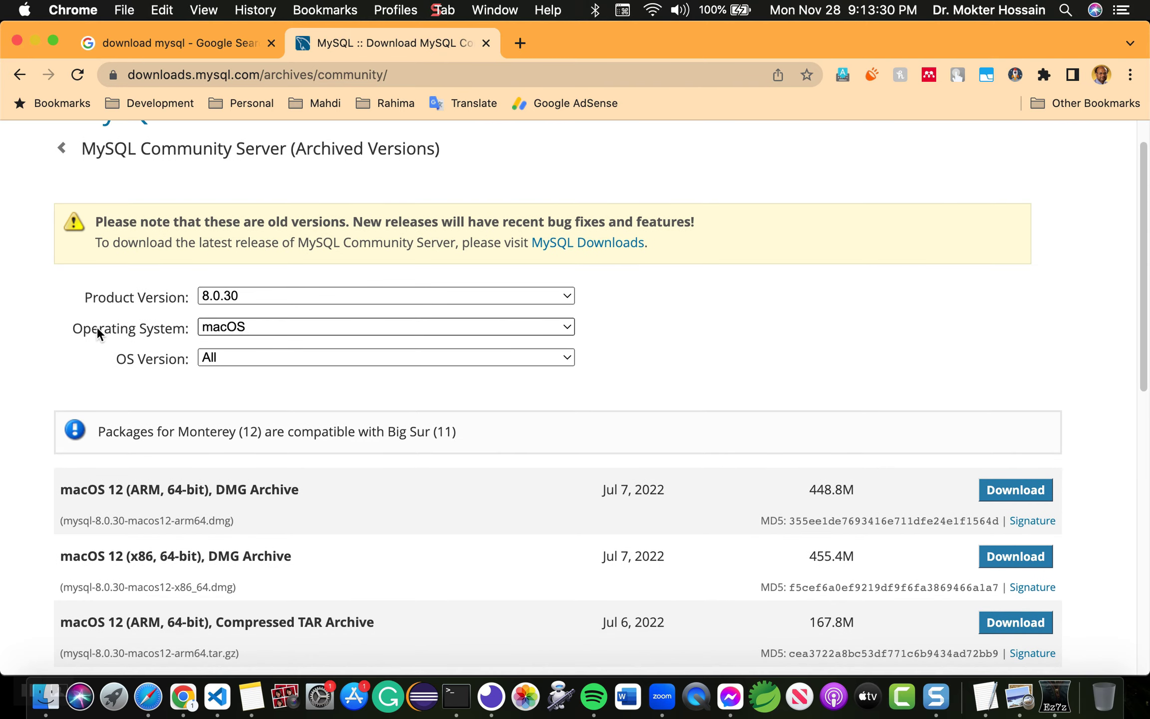
# Step: Pick product version 8.0.20 and download the macOS 10.15 DMG archive (379.5M)
pyautogui.click(230, 277)
pyautogui.click(236, 413)
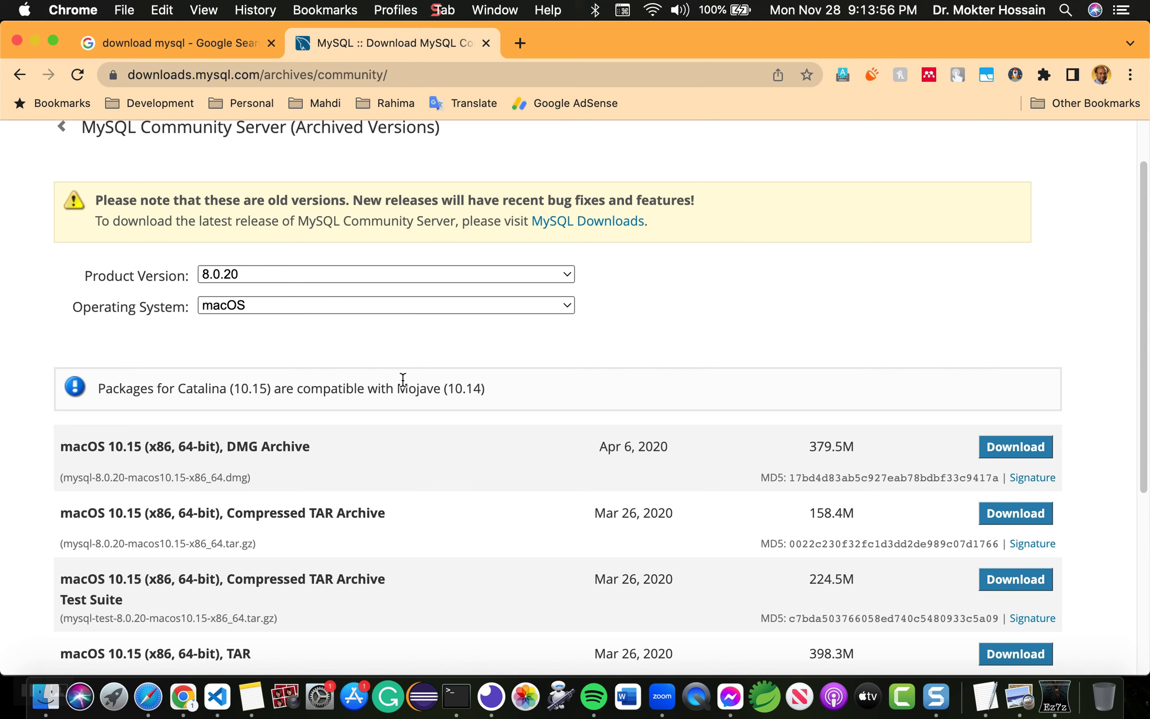
pyautogui.scroll(-1, 403, 395)
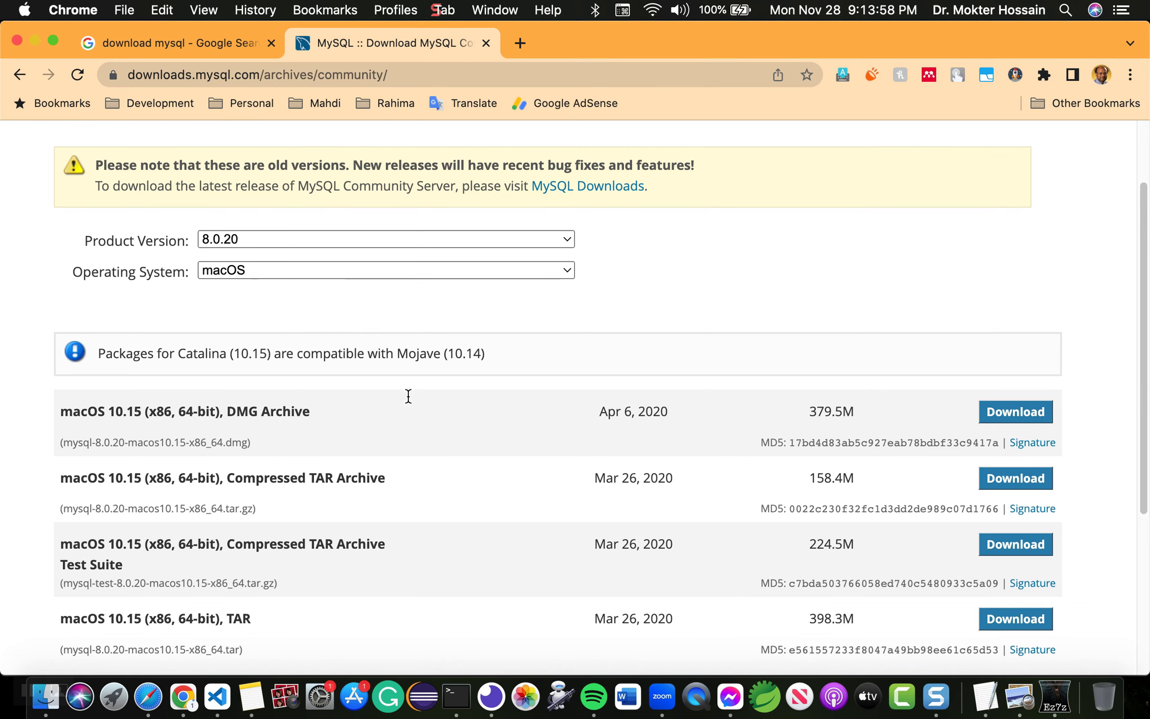
pyautogui.scroll(-1, 513, 374)
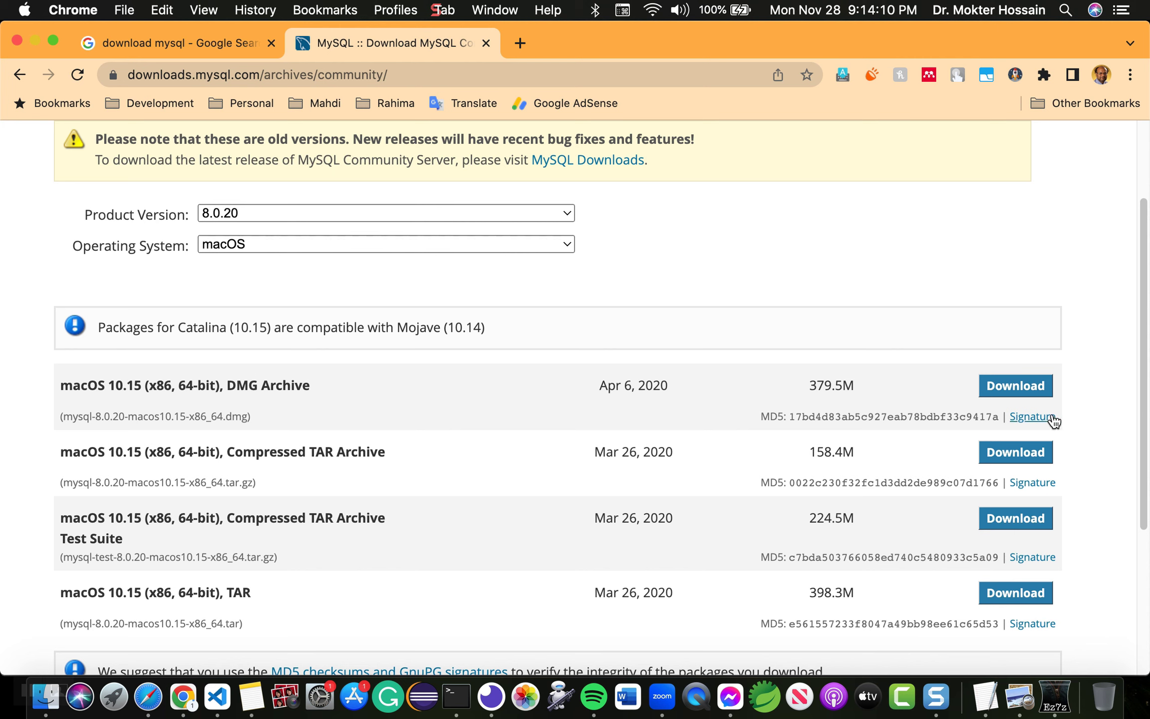
pyautogui.click(1022, 394)
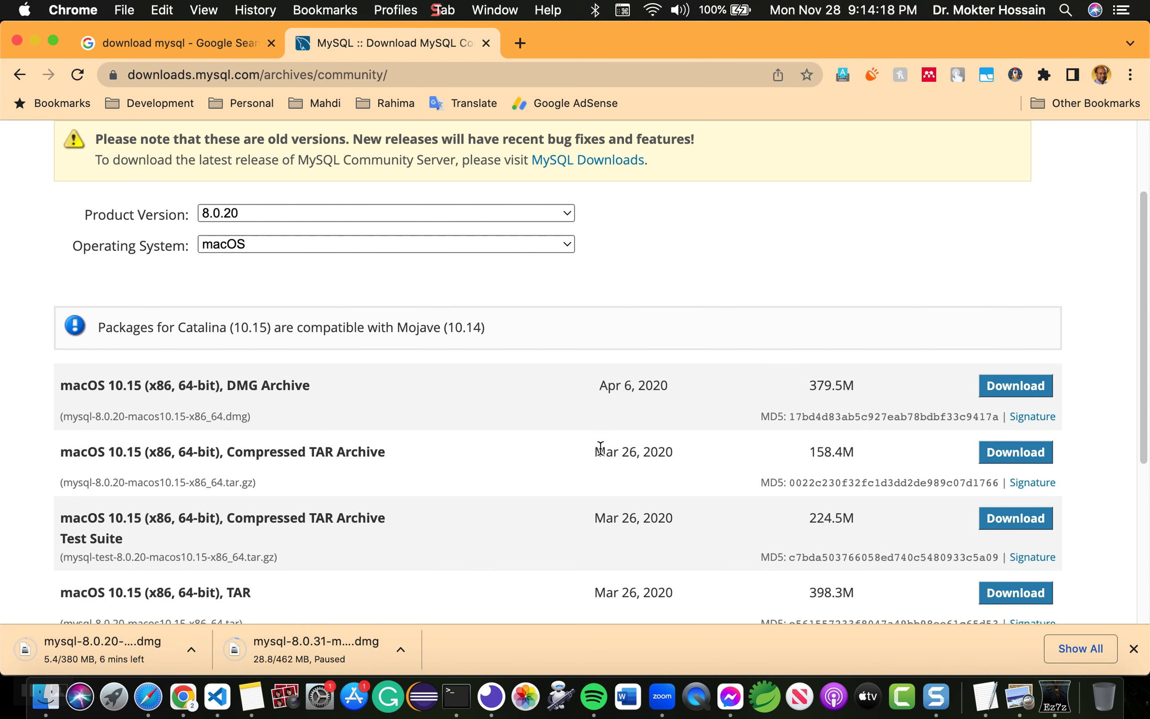
pyautogui.click(402, 649)
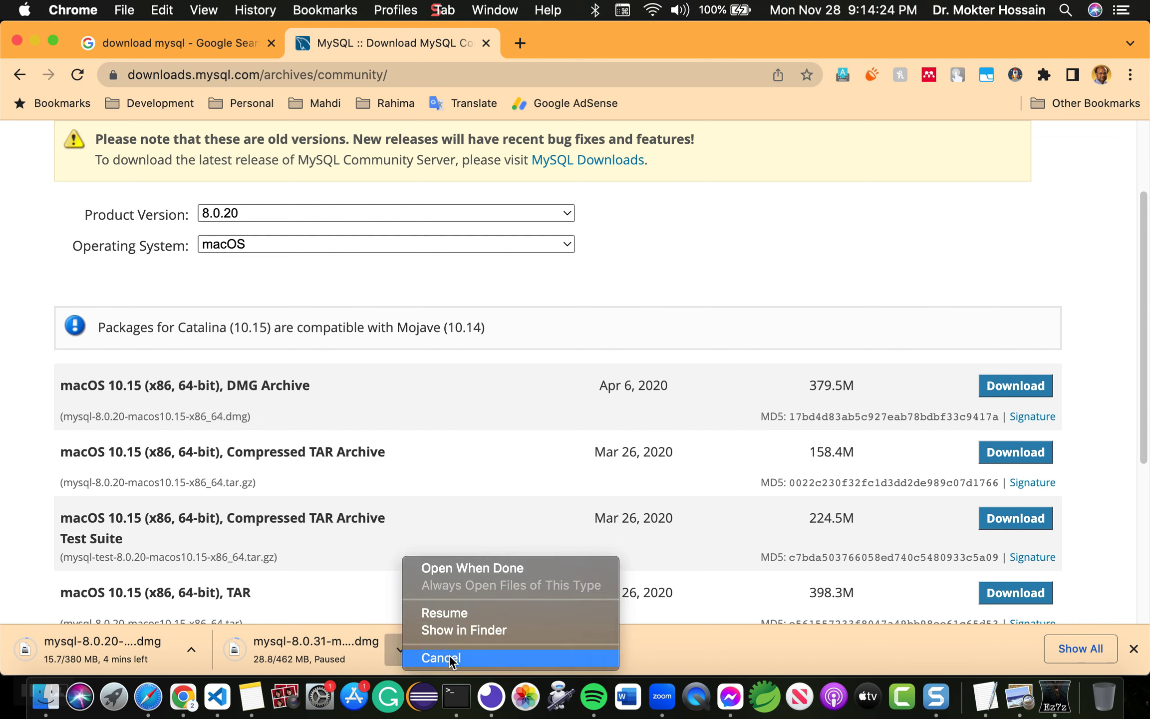
pyautogui.click(744, 243)
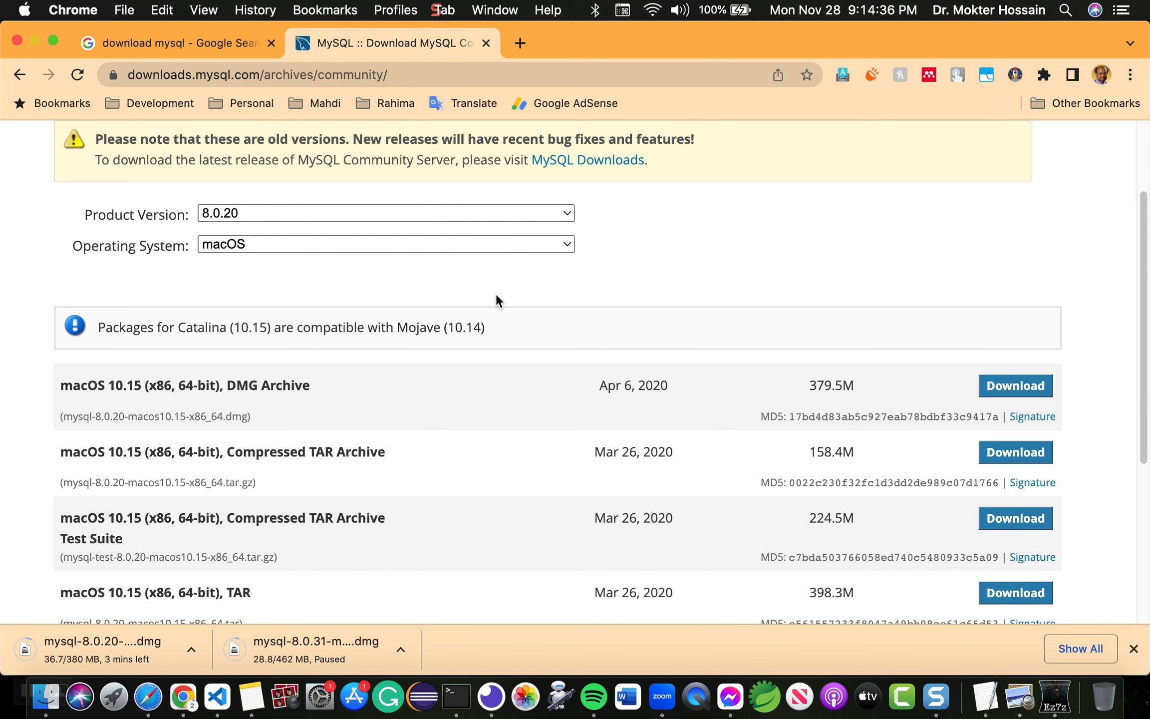
pyautogui.scroll(1, 496, 295)
pyautogui.scroll(3, 496, 295)
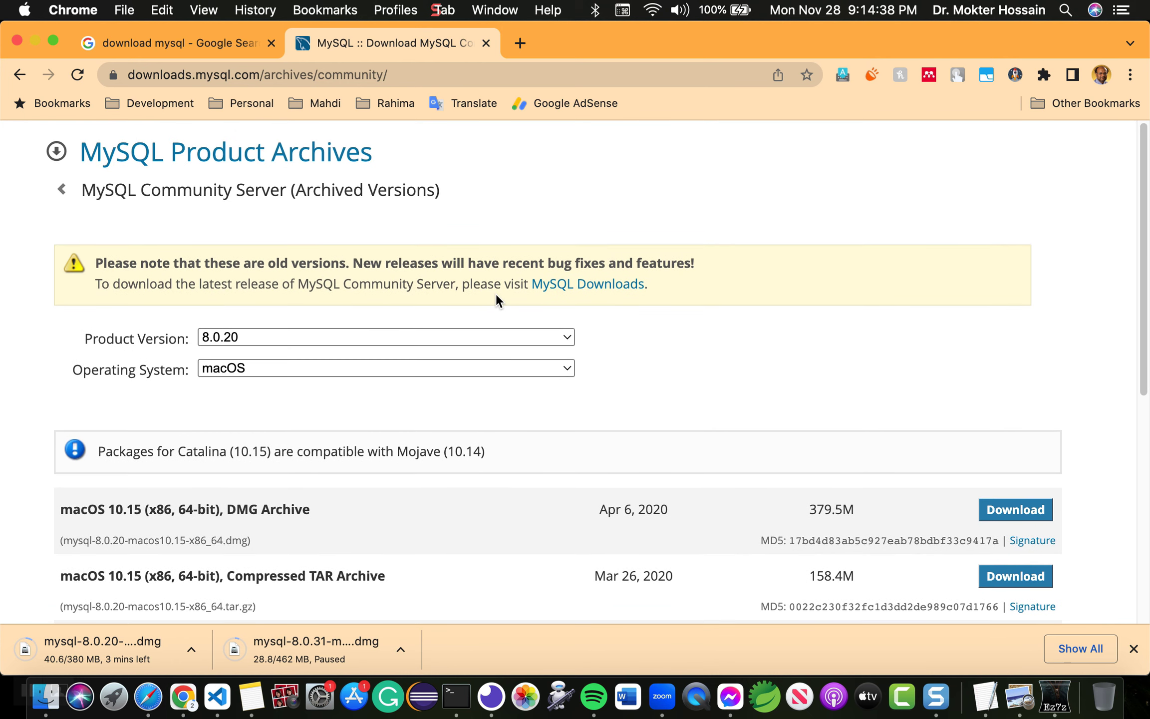
pyautogui.scroll(-2, 497, 296)
pyautogui.scroll(-1, 496, 300)
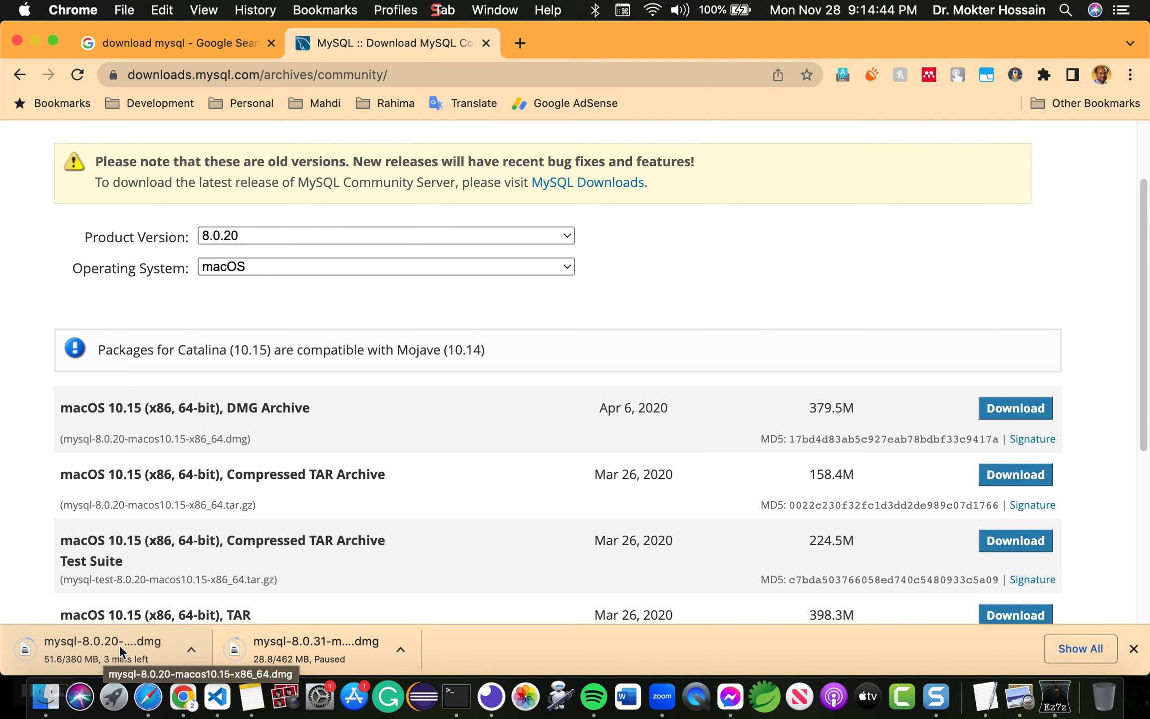
pyautogui.scroll(3, 380, 312)
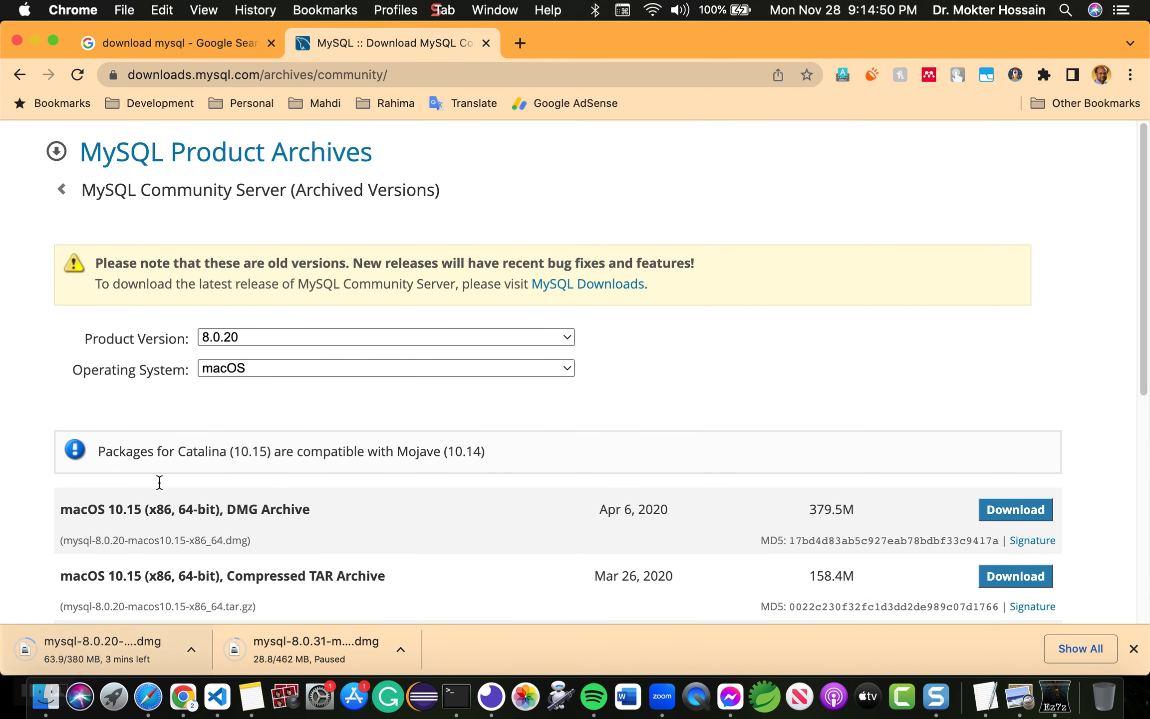
pyautogui.scroll(-2, 223, 444)
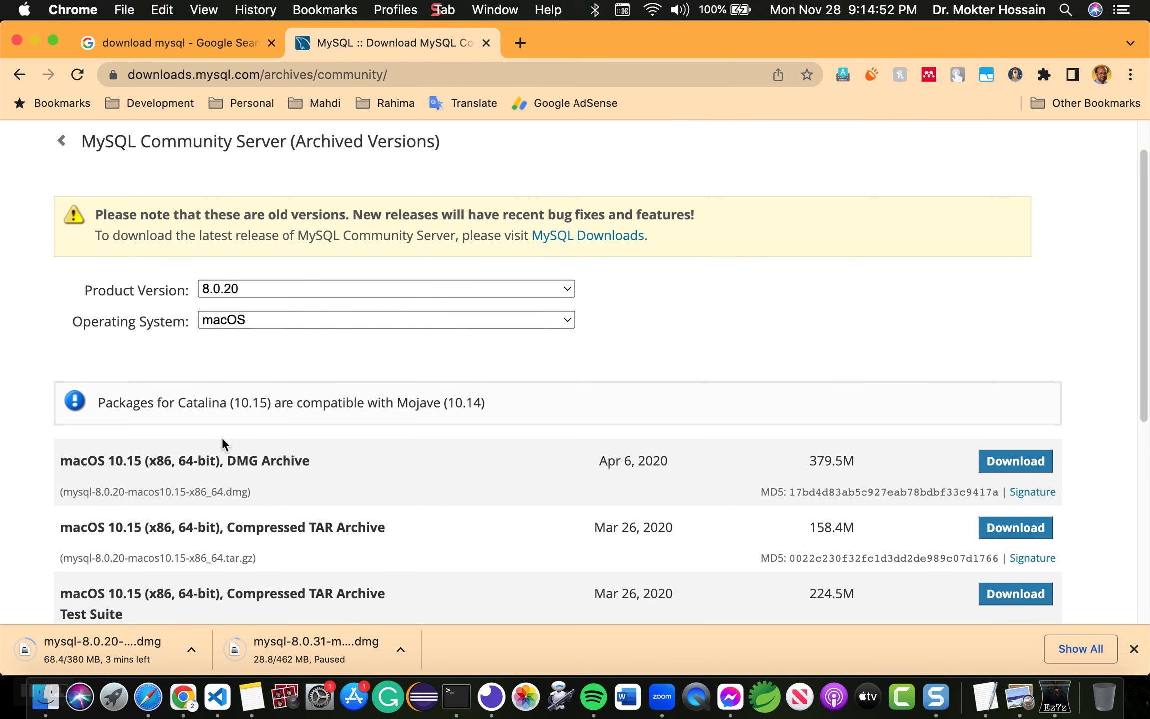
pyautogui.scroll(1, 222, 437)
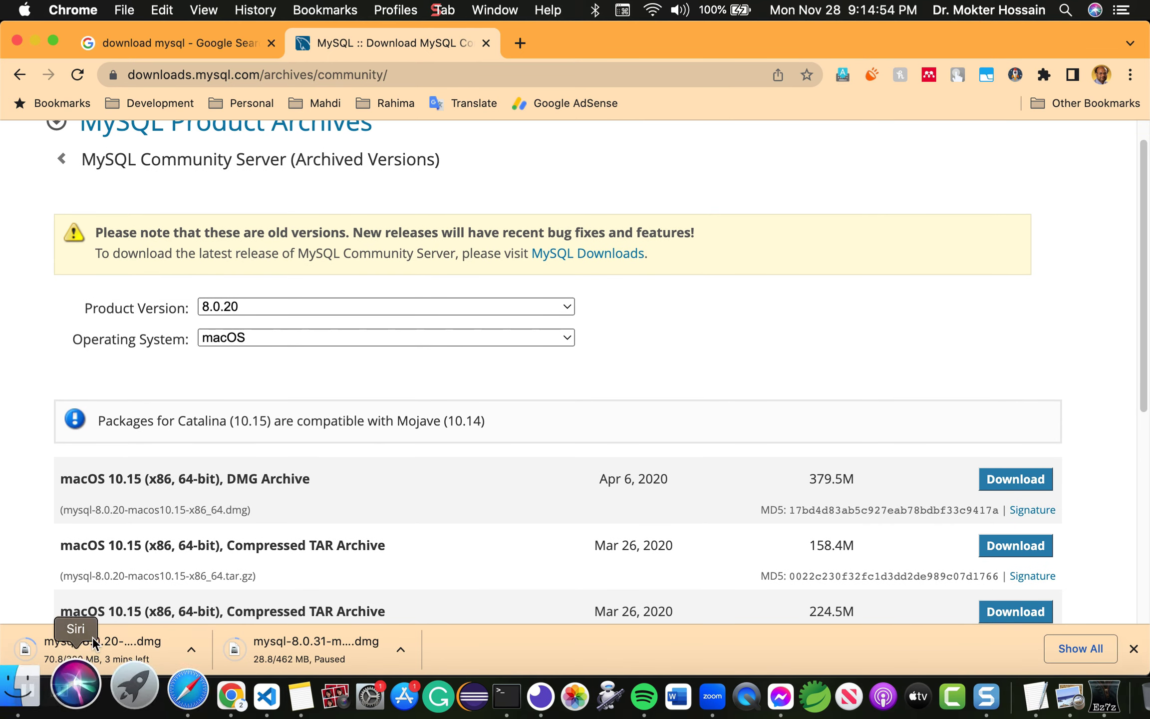
# Step: Back in the Google tab, search the suggestion 'download mysql workbench for mac'
pyautogui.click(194, 43)
pyautogui.scroll(-10, 319, 235)
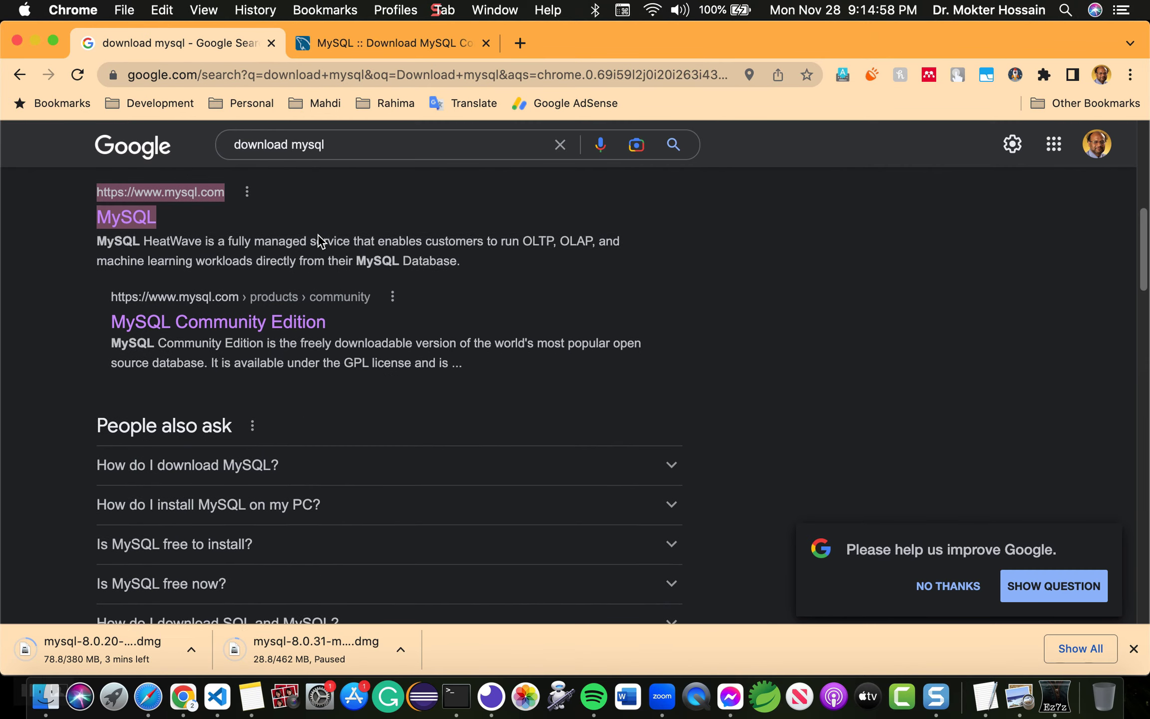
pyautogui.scroll(-3, 318, 240)
pyautogui.scroll(2, 318, 240)
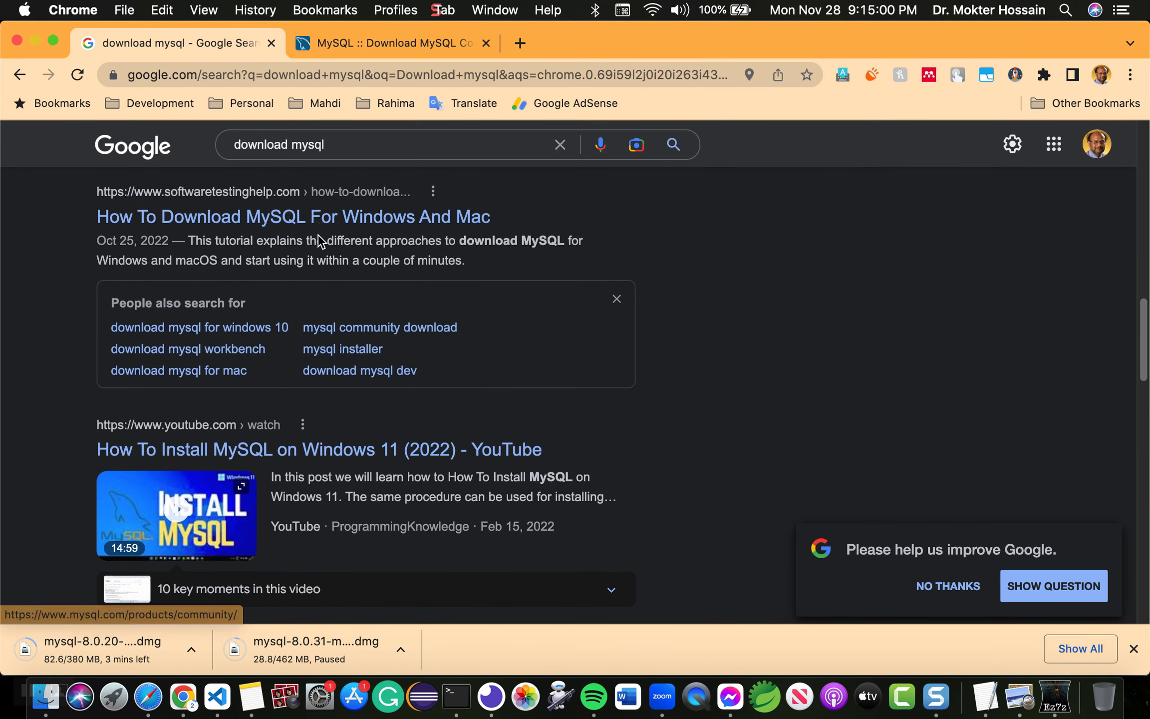
pyautogui.scroll(10, 319, 242)
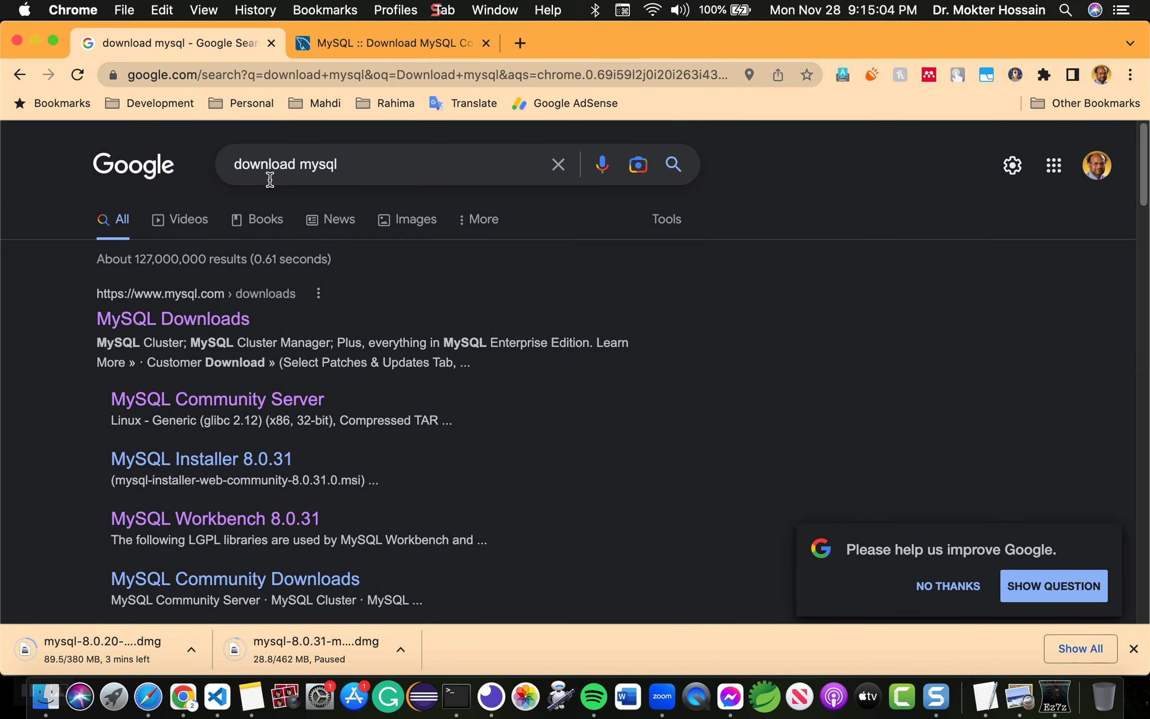
pyautogui.click(418, 154)
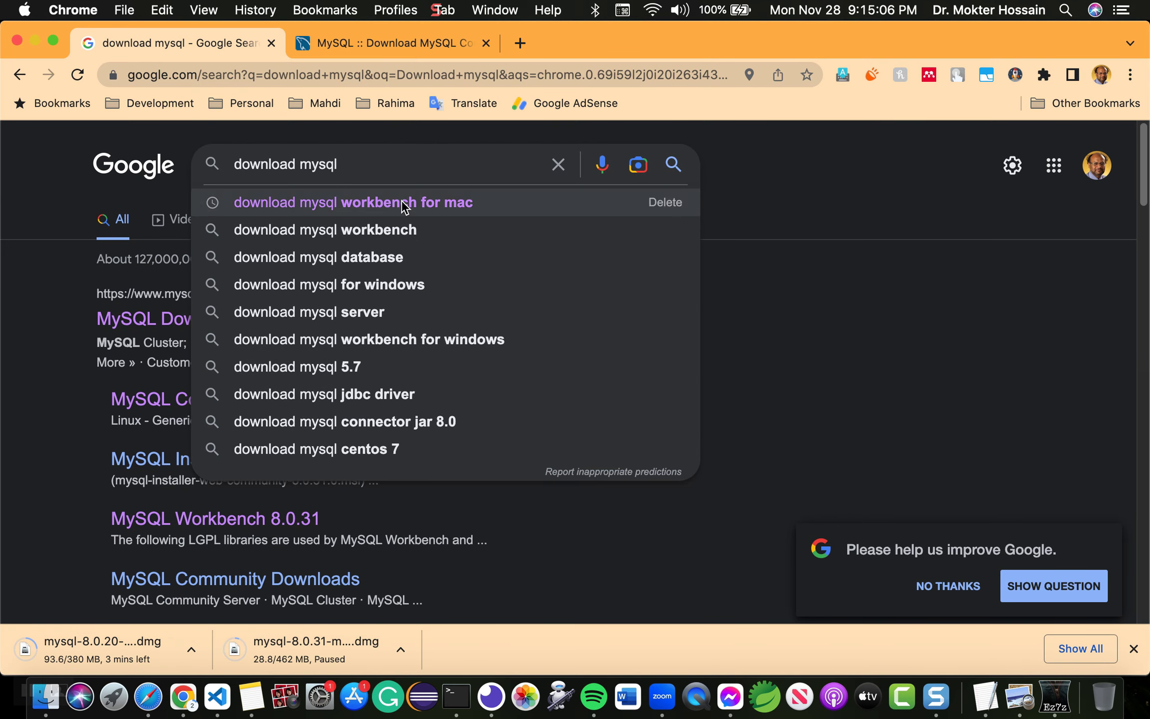
pyautogui.click(394, 200)
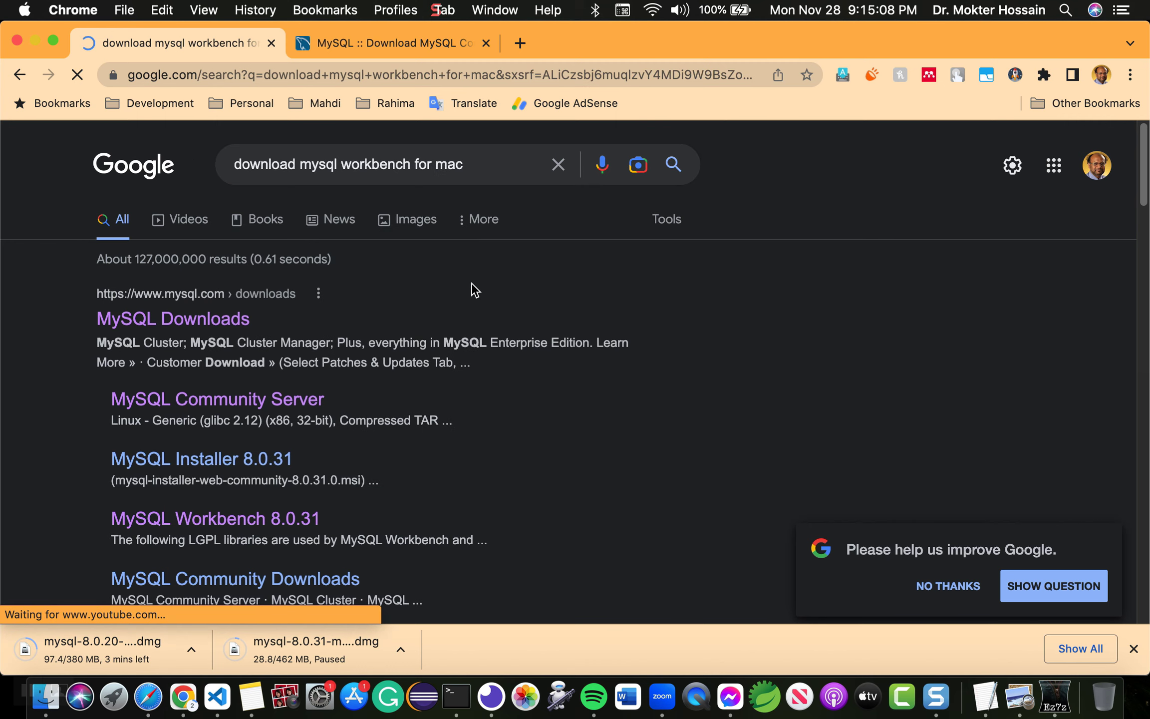
pyautogui.scroll(-5, 423, 355)
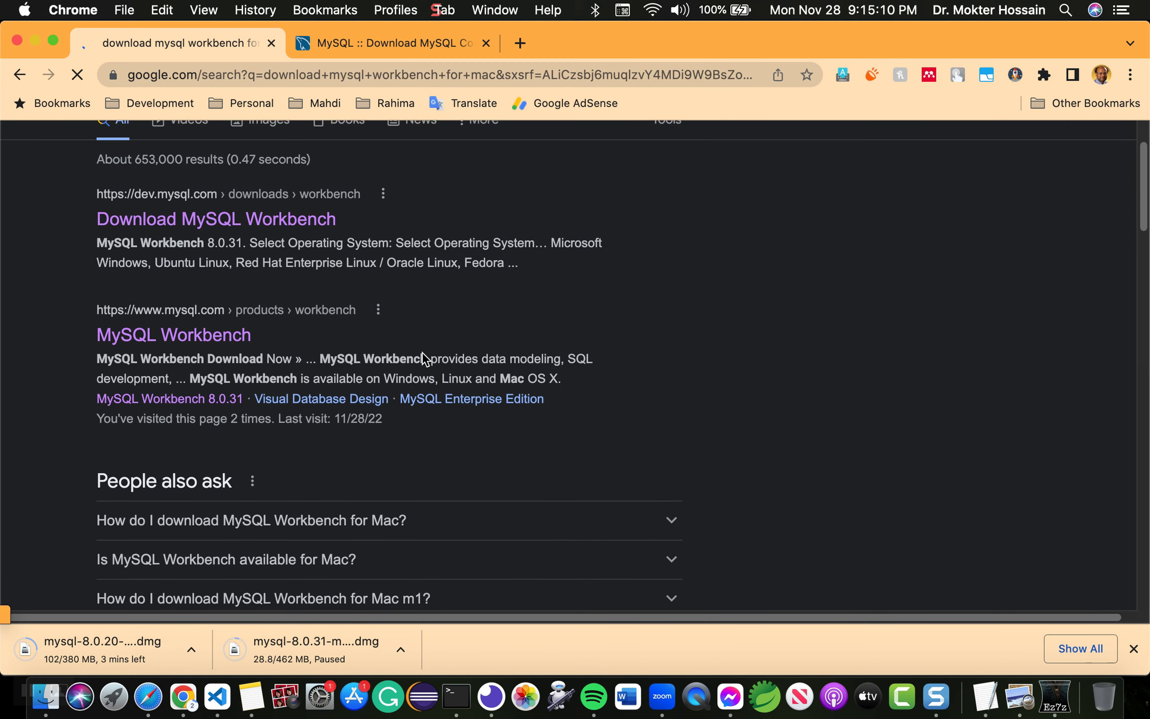
pyautogui.scroll(-7, 422, 353)
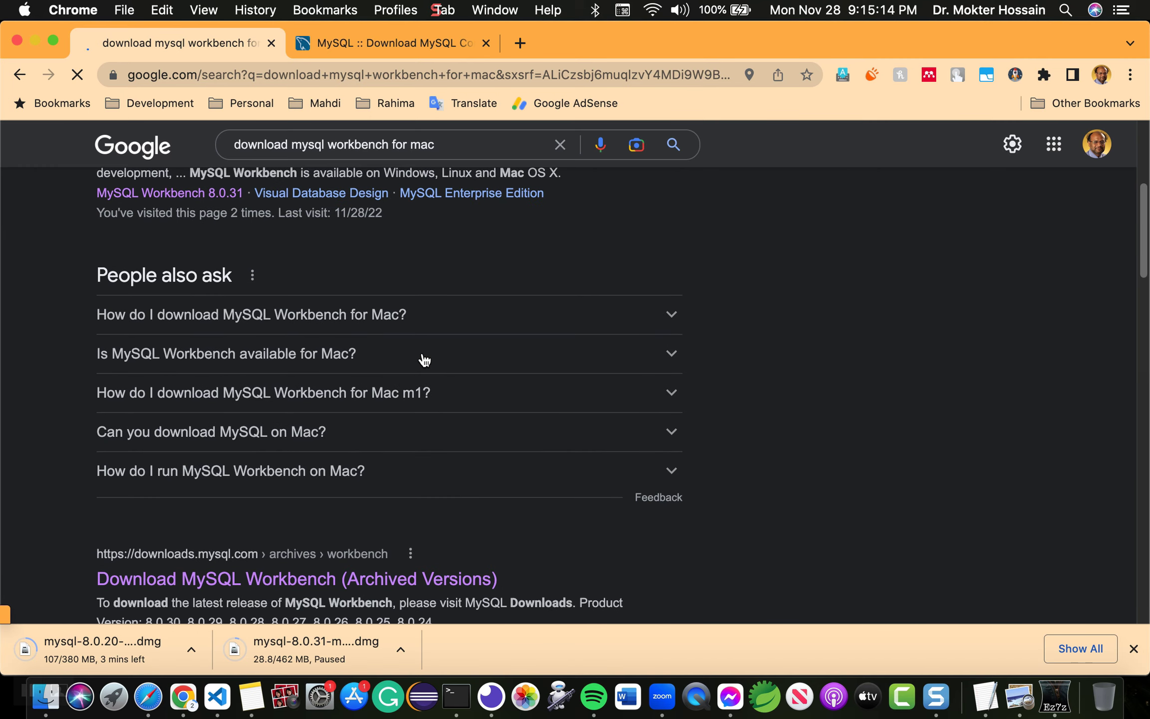
pyautogui.scroll(-8, 424, 360)
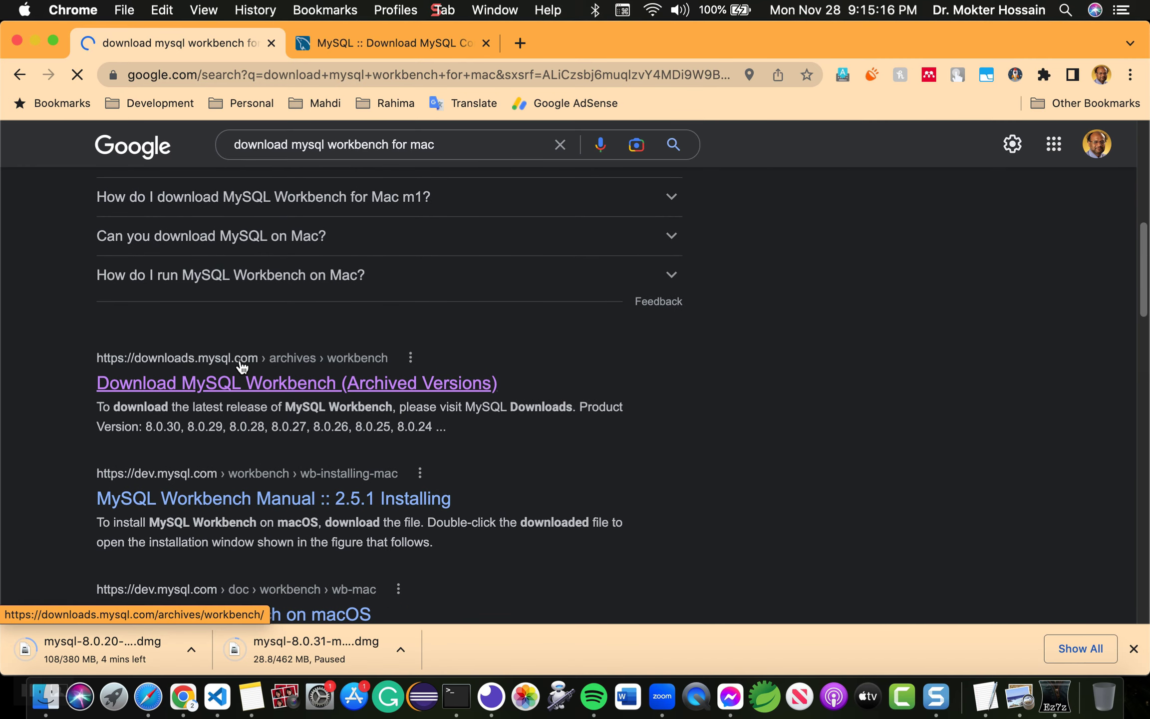
pyautogui.scroll(20, 242, 367)
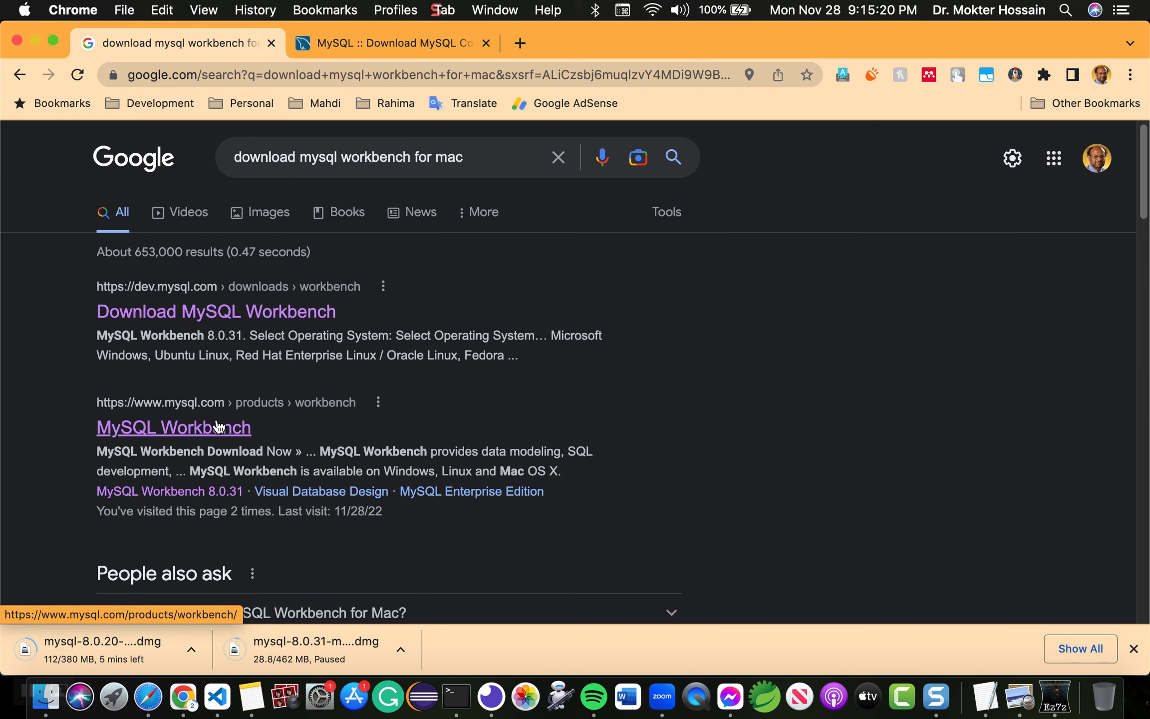
# Step: Open the MySQL Workbench download page, showing the 8.0.31 macOS DMG (113.0M)
pyautogui.click(218, 427)
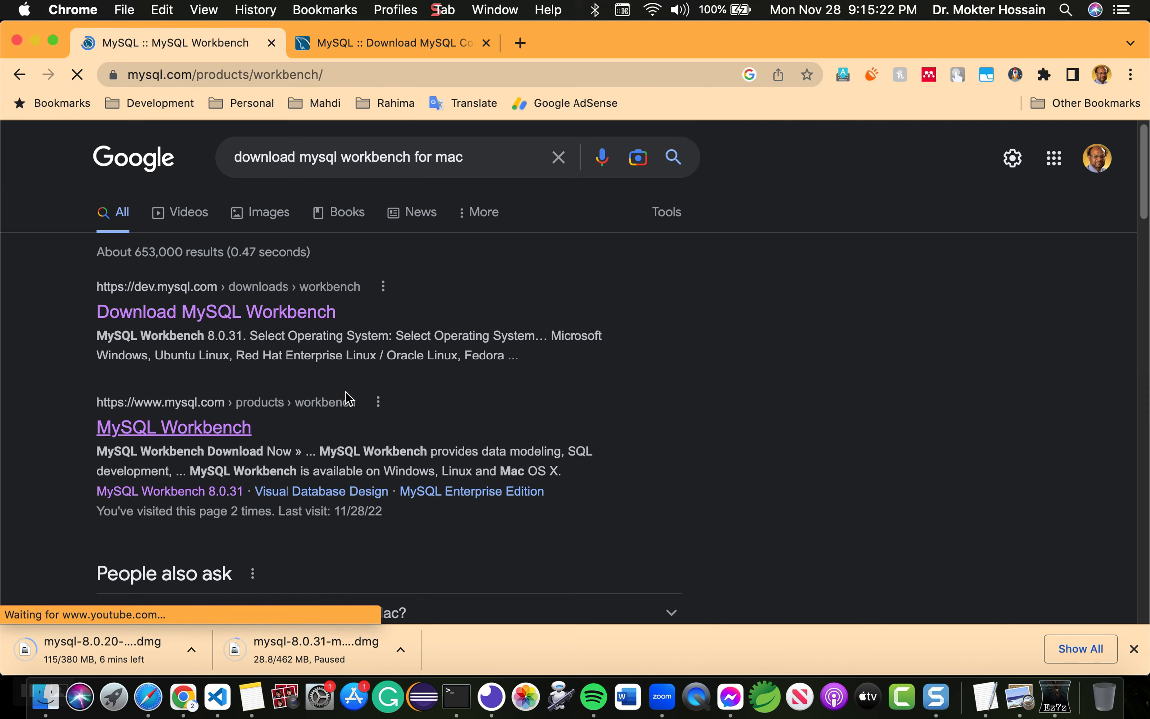
pyautogui.scroll(-3, 348, 399)
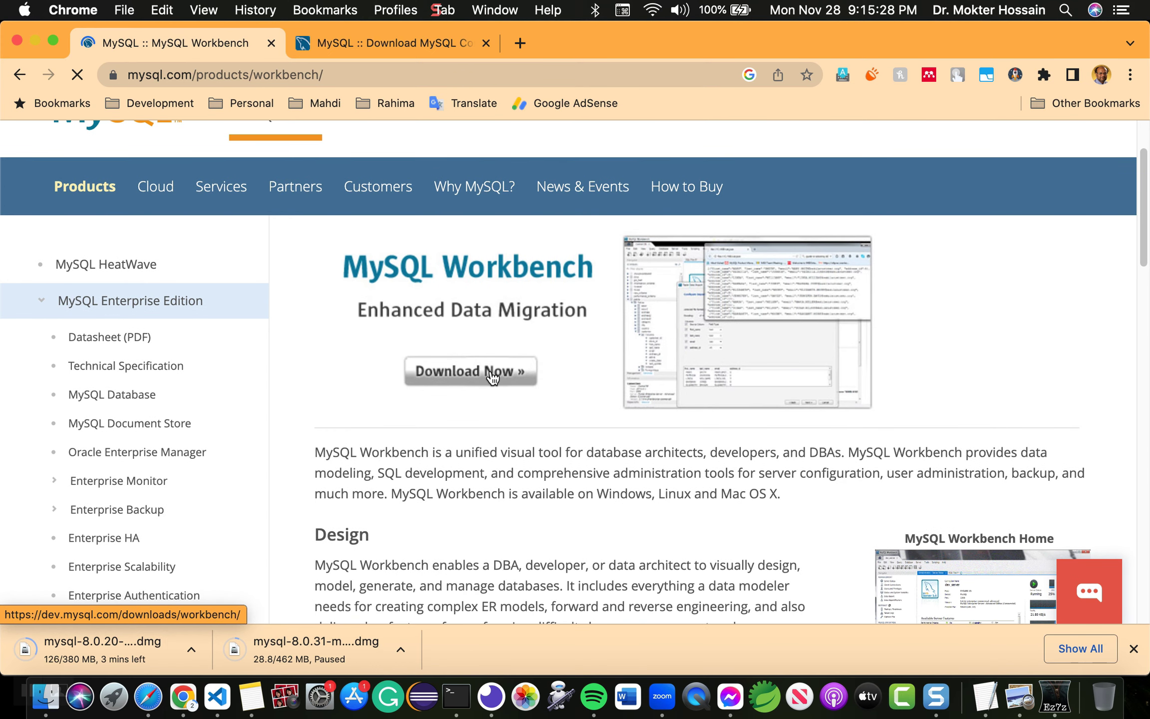
pyautogui.click(493, 378)
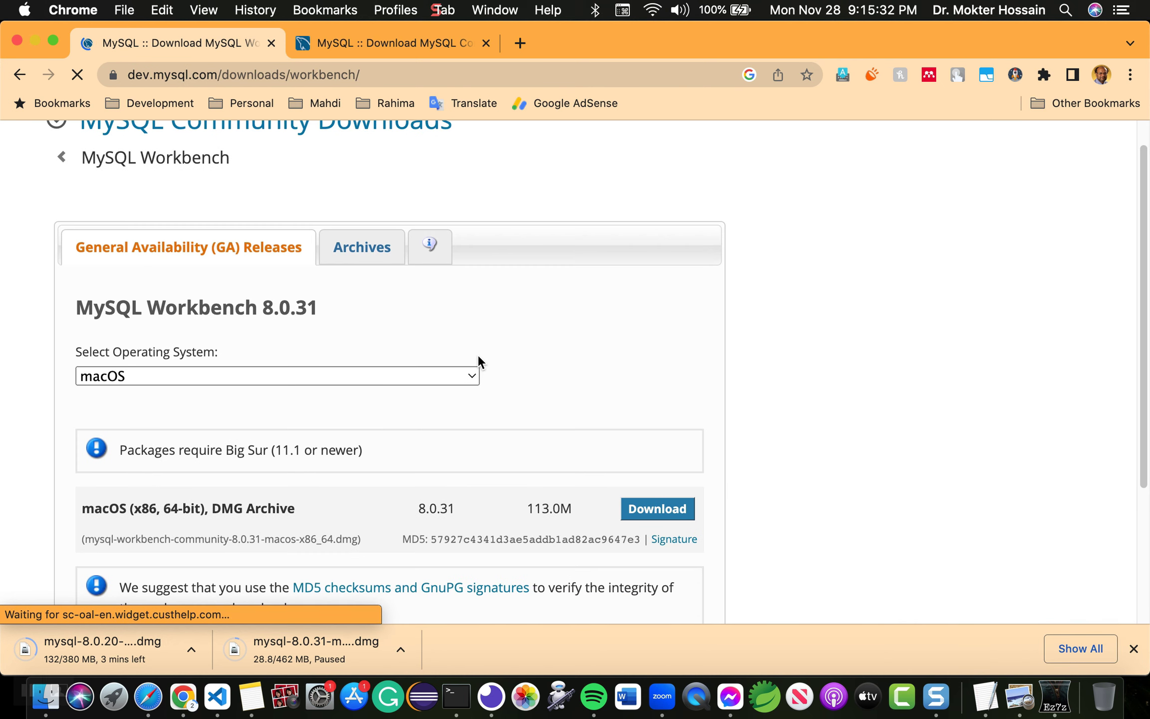
pyautogui.scroll(-2, 478, 355)
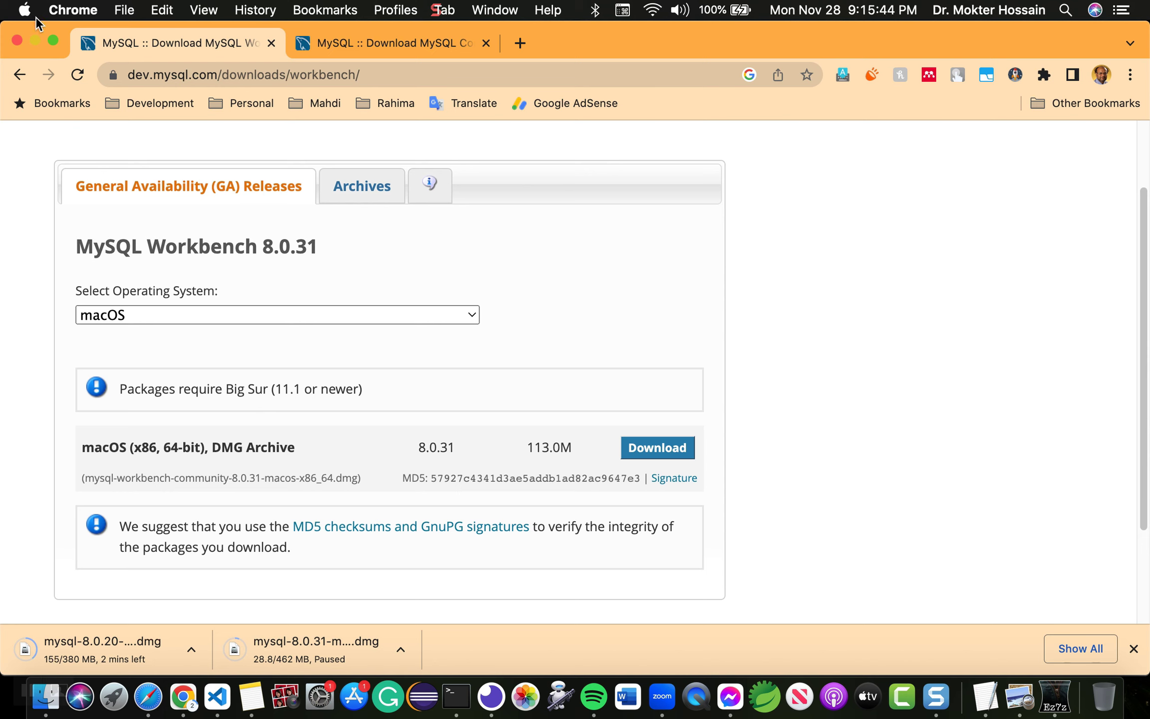
pyautogui.click(26, 13)
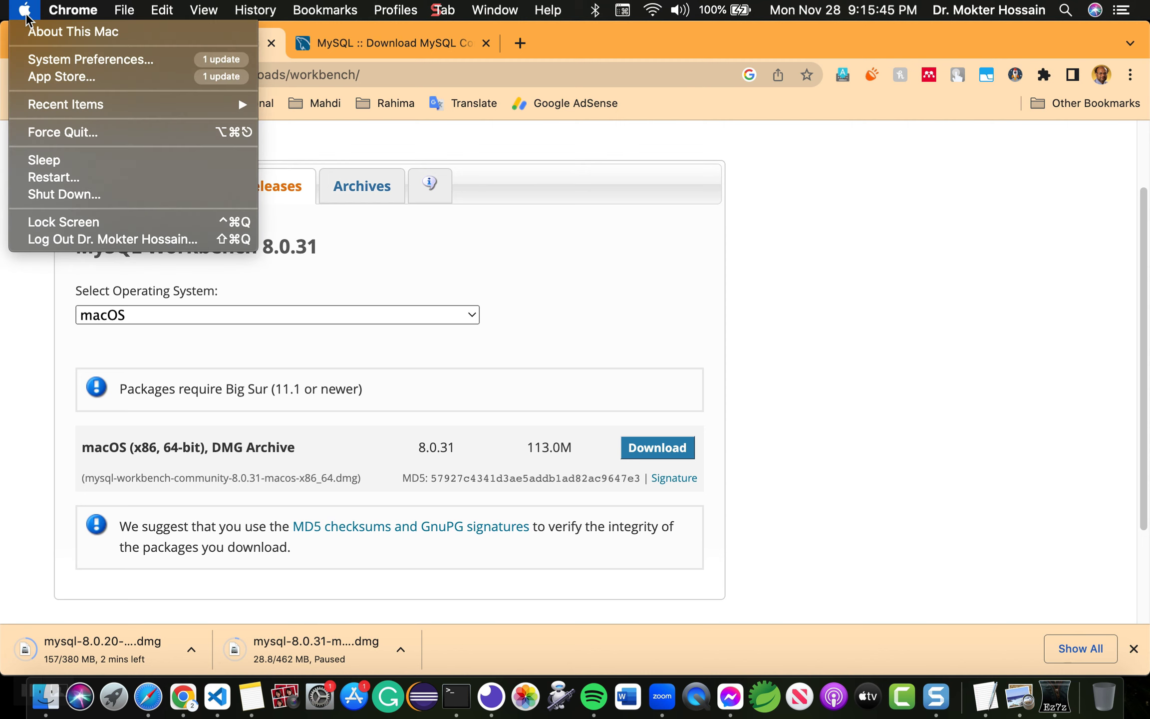
pyautogui.click(74, 31)
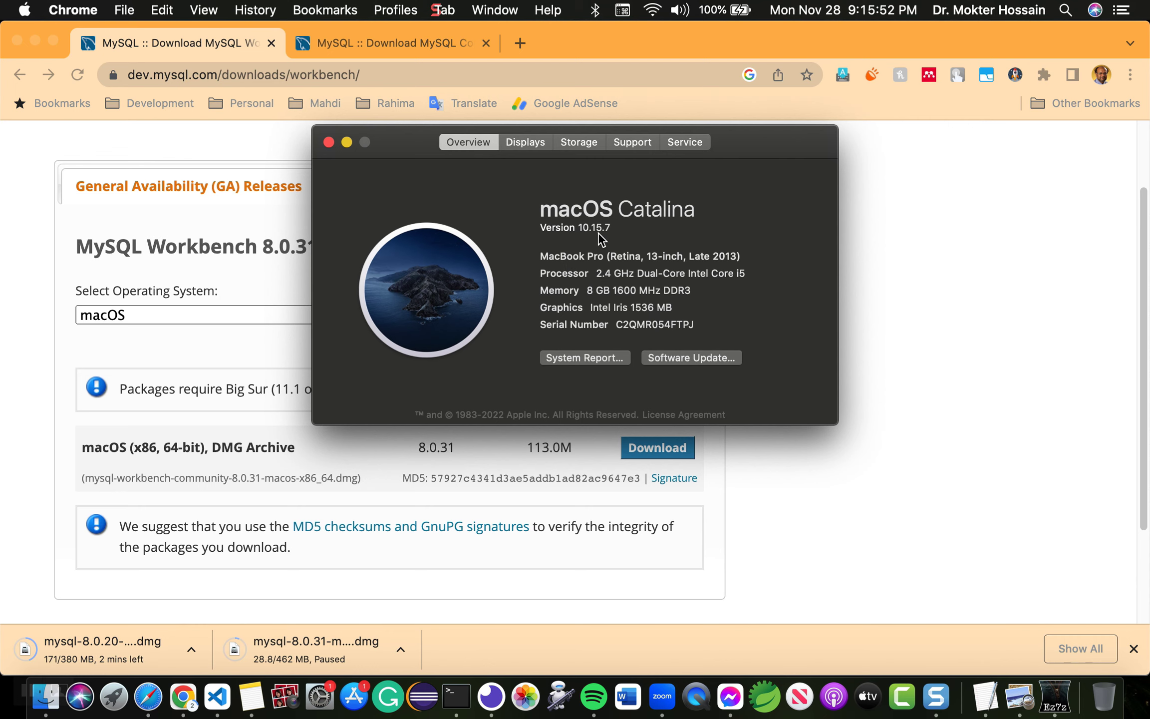
pyautogui.click(329, 142)
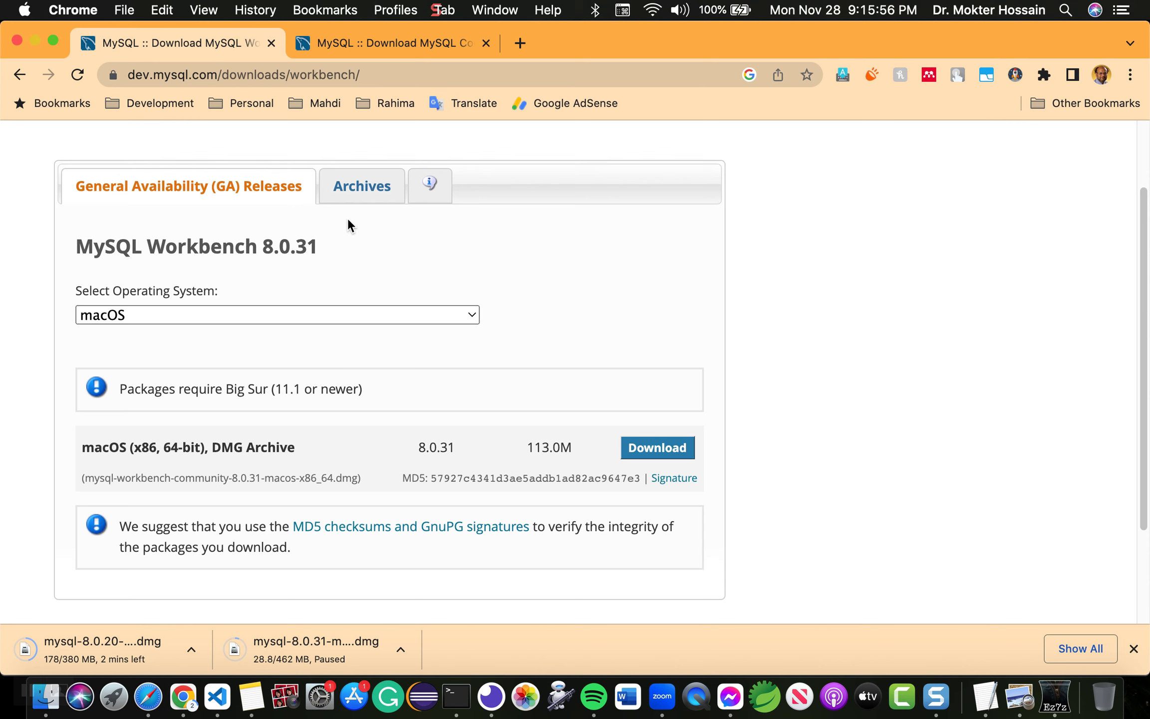
# Step: From the Workbench archives, choose version 8.0.20 and download its macOS DMG archive
pyautogui.click(367, 199)
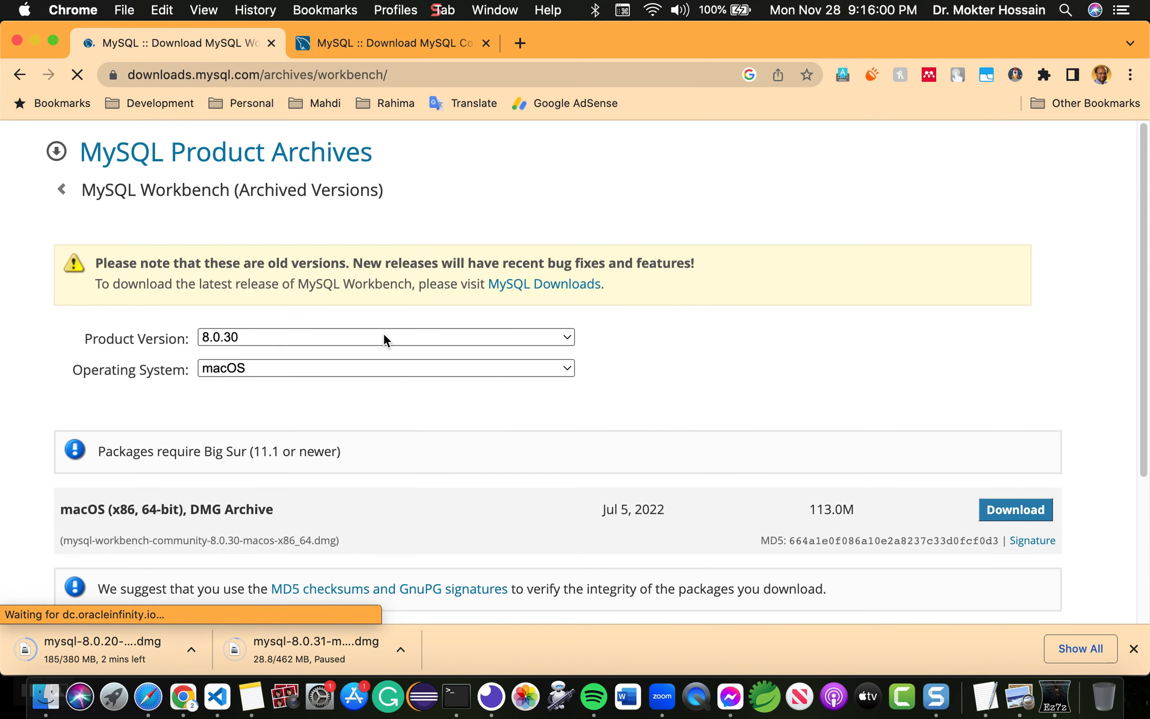
pyautogui.scroll(-2, 384, 333)
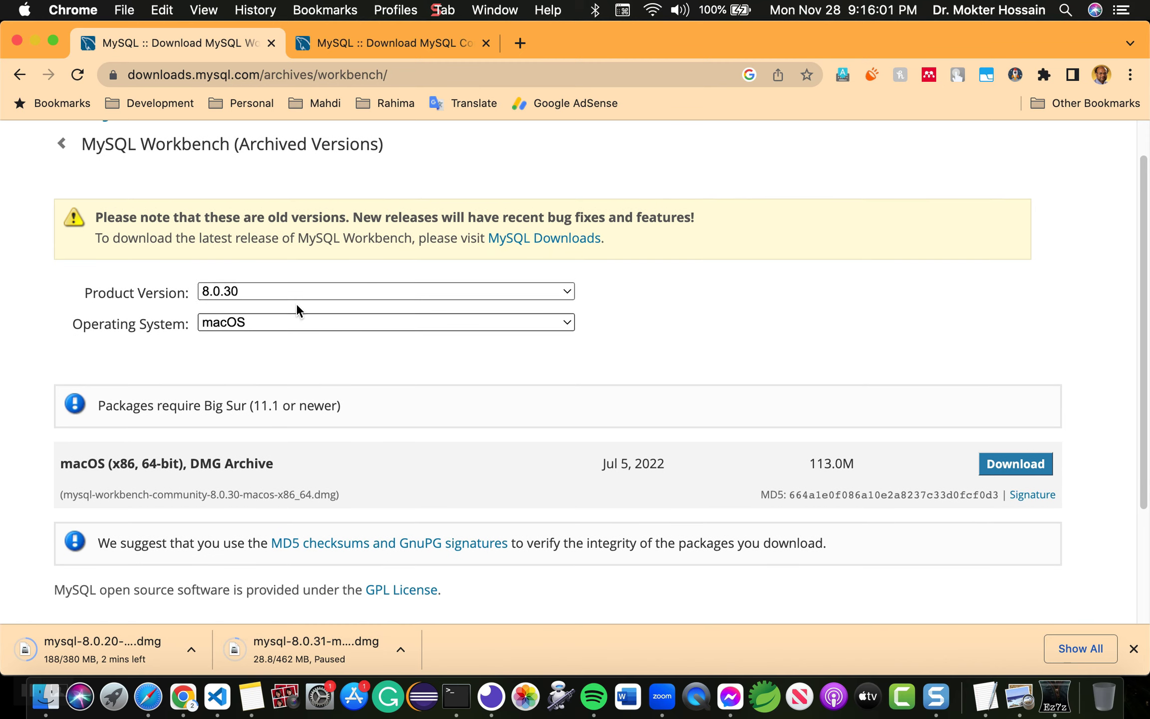
pyautogui.click(343, 290)
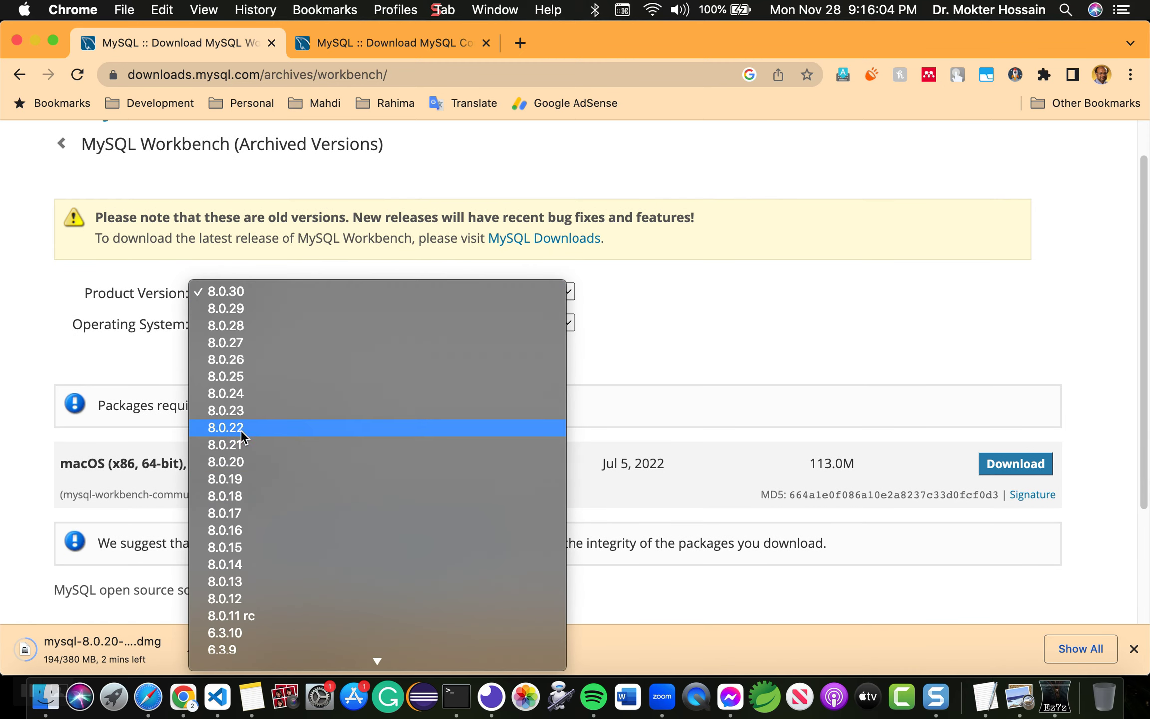
pyautogui.click(233, 461)
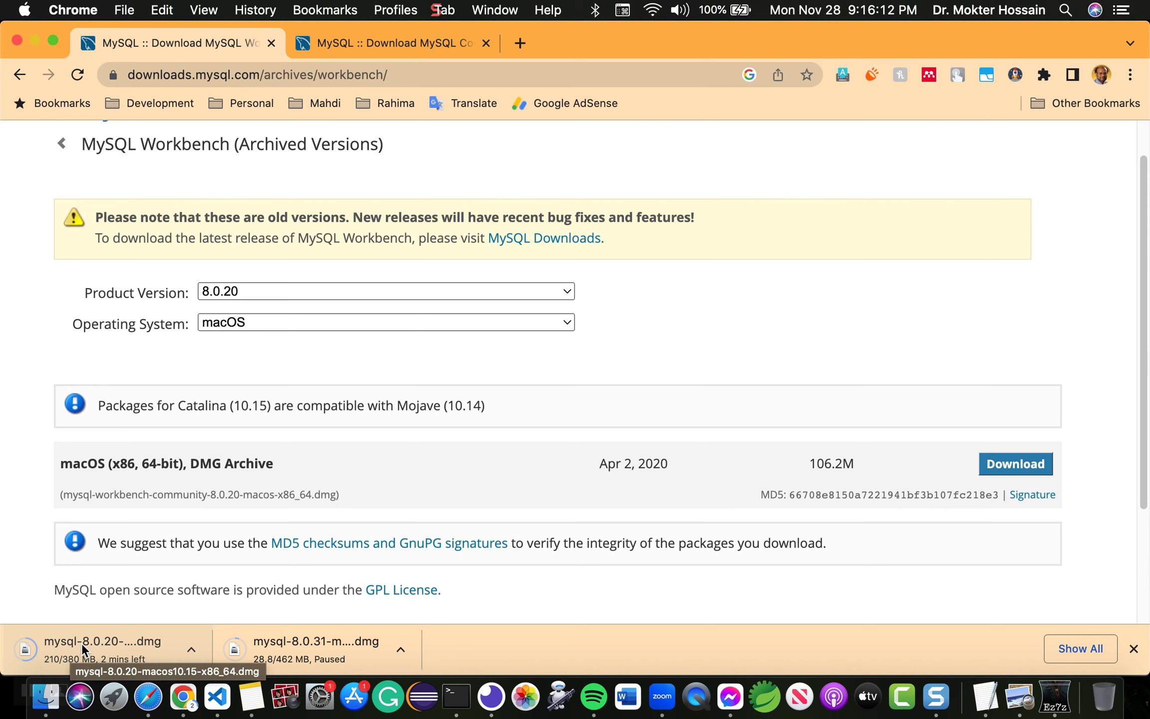
pyautogui.scroll(-2, 353, 328)
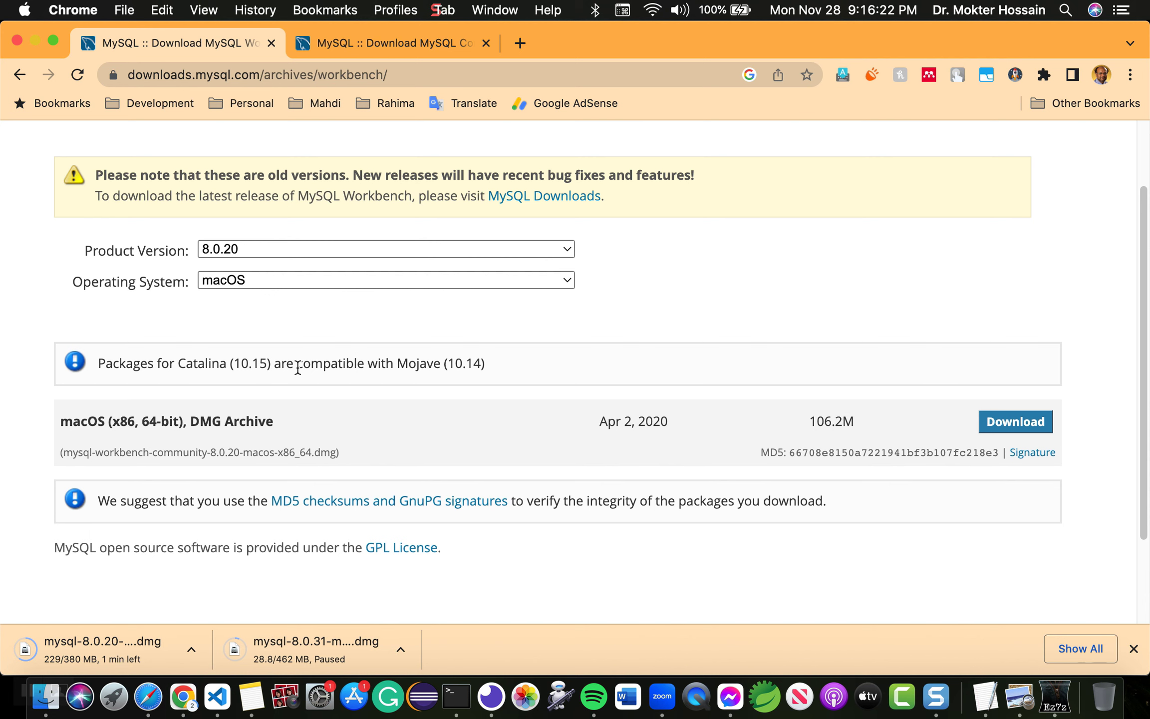
pyautogui.scroll(-1, 298, 368)
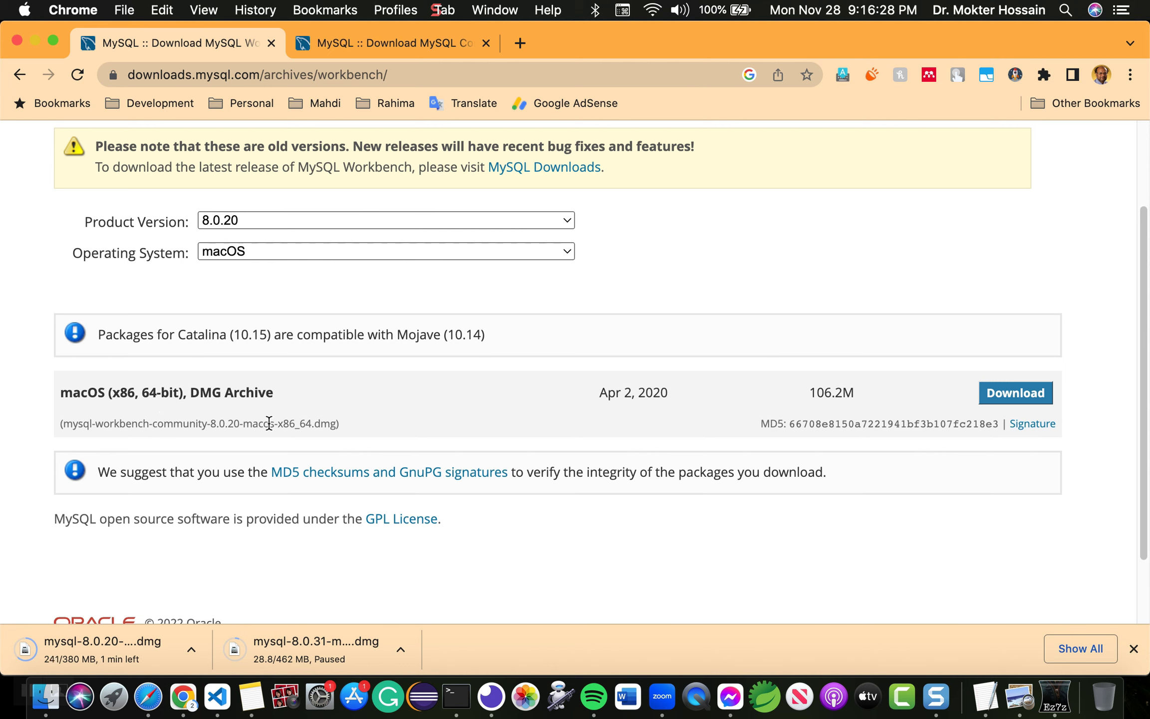
pyautogui.click(1015, 394)
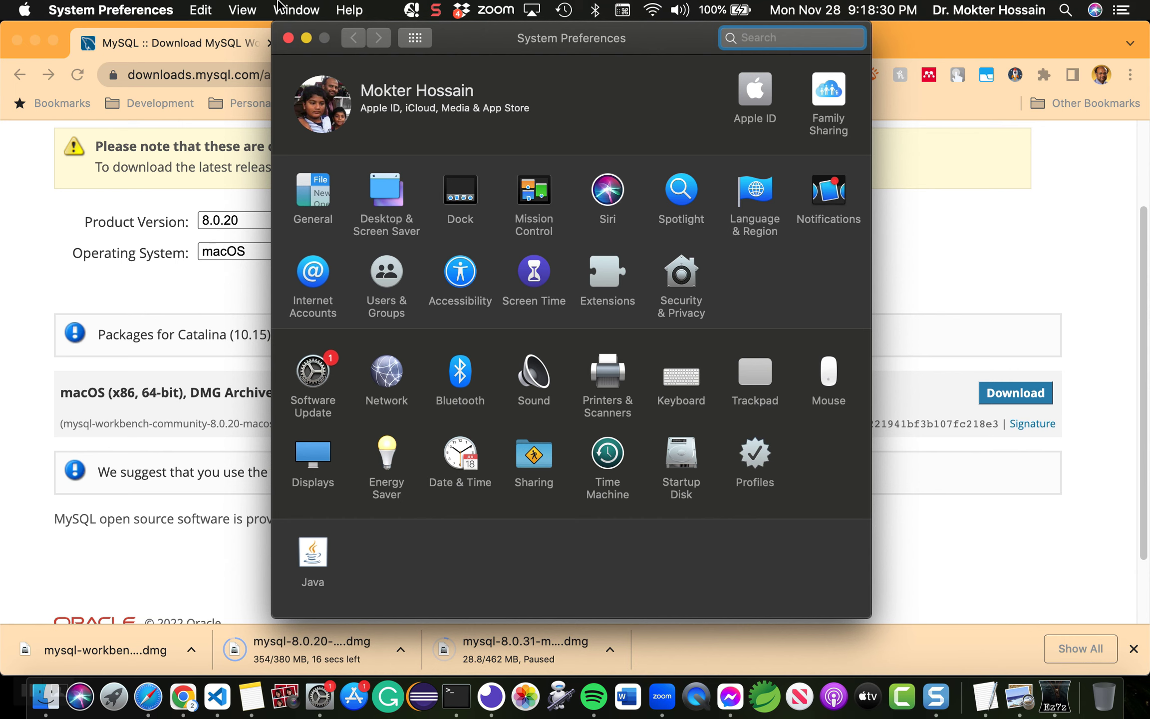
# Step: Move System Preferences aside, mount mysql-8.0.20-macos10.15-x86_64.dmg and run its installer package
pyautogui.click(306, 38)
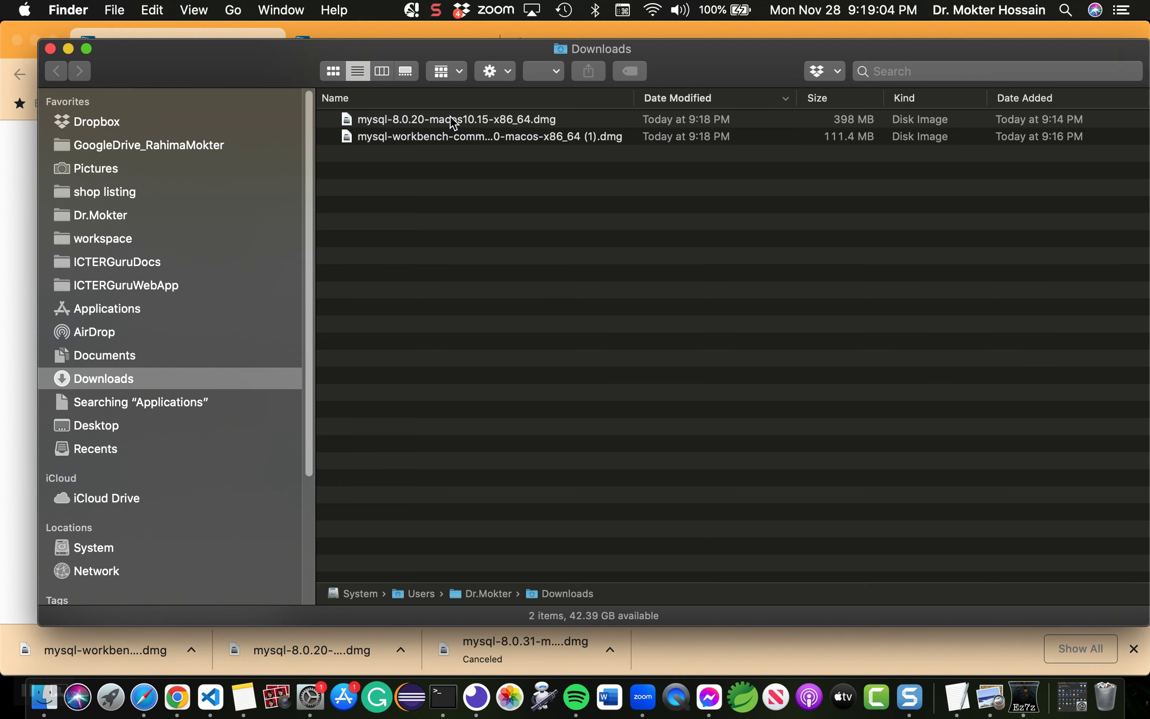
pyautogui.click(450, 119)
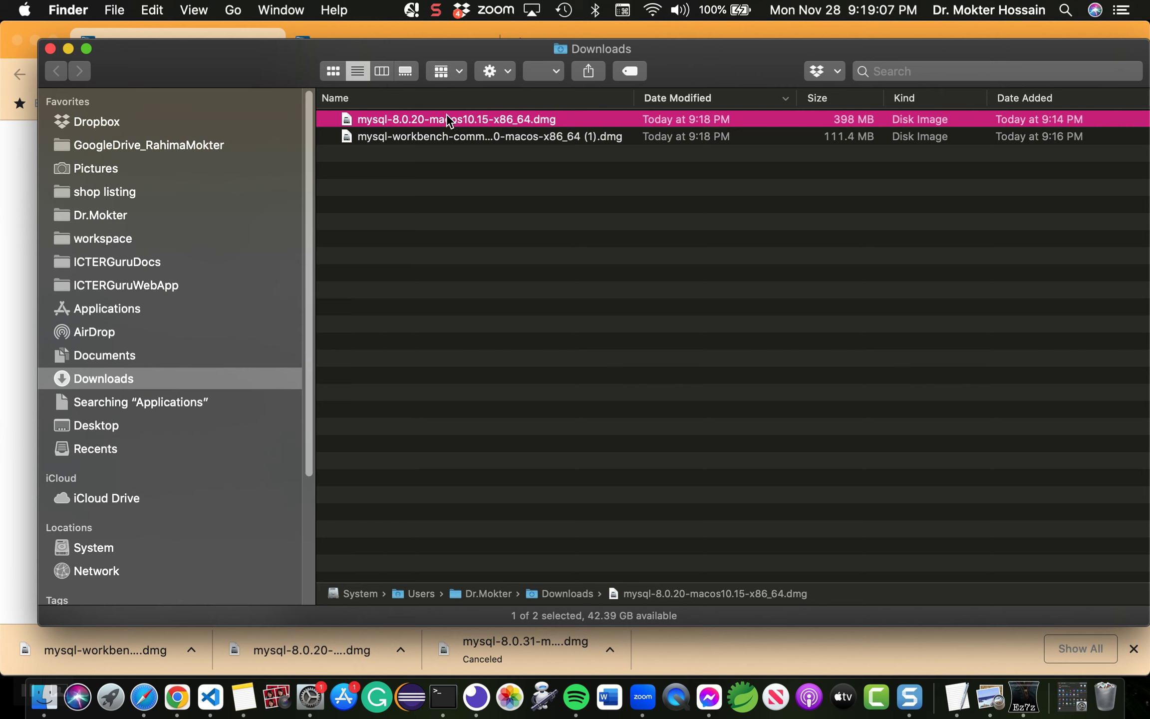
pyautogui.doubleClick(447, 119)
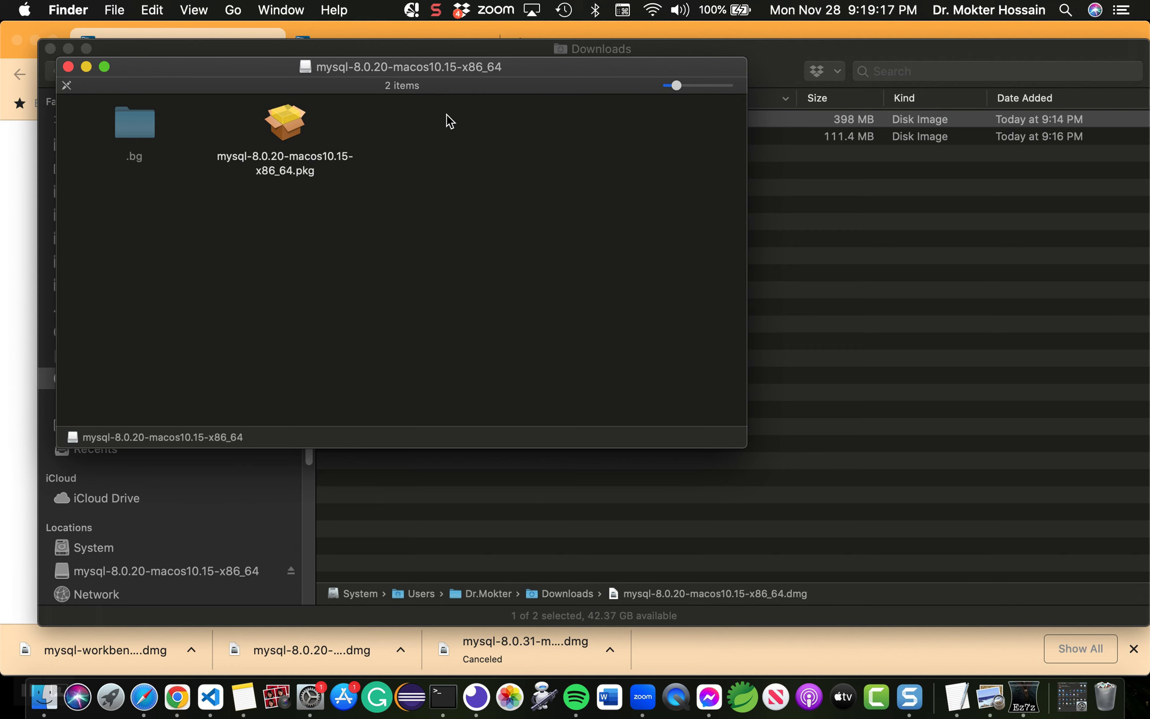
pyautogui.doubleClick(294, 125)
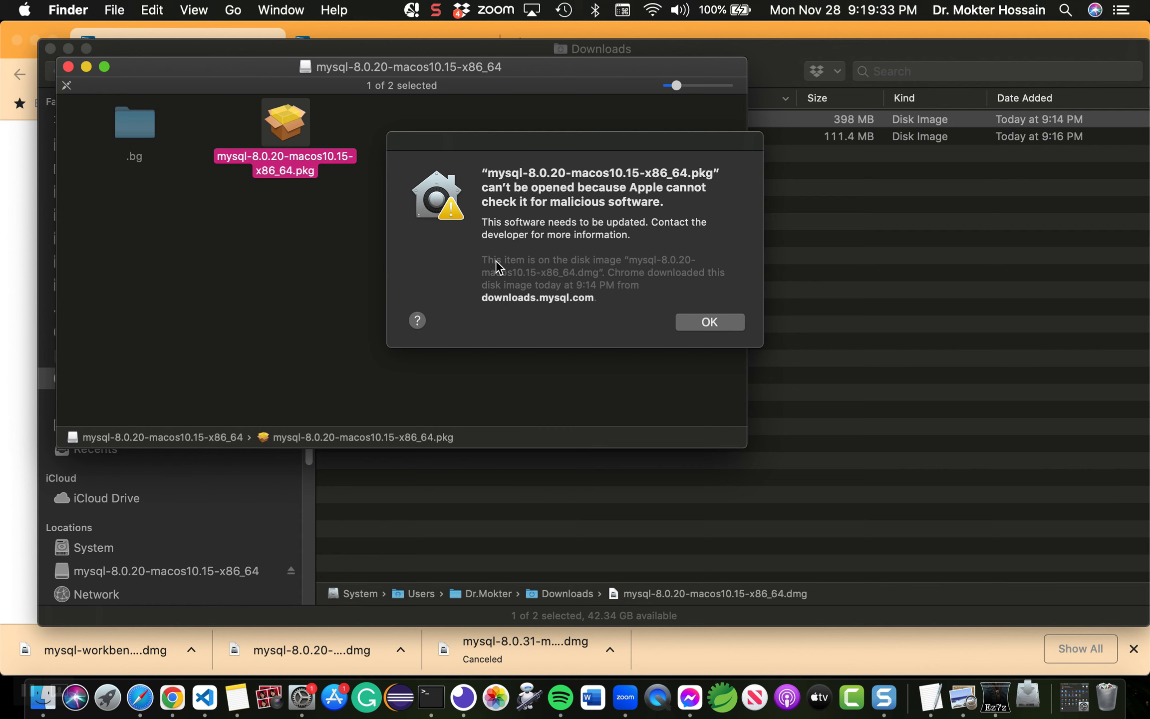
# Step: Bring the malicious-software warning for the MySQL 8.0.20 package forward and nudge it upward
pyautogui.click(514, 139)
pyautogui.moveTo(513, 139); pyautogui.dragTo(510, 120)
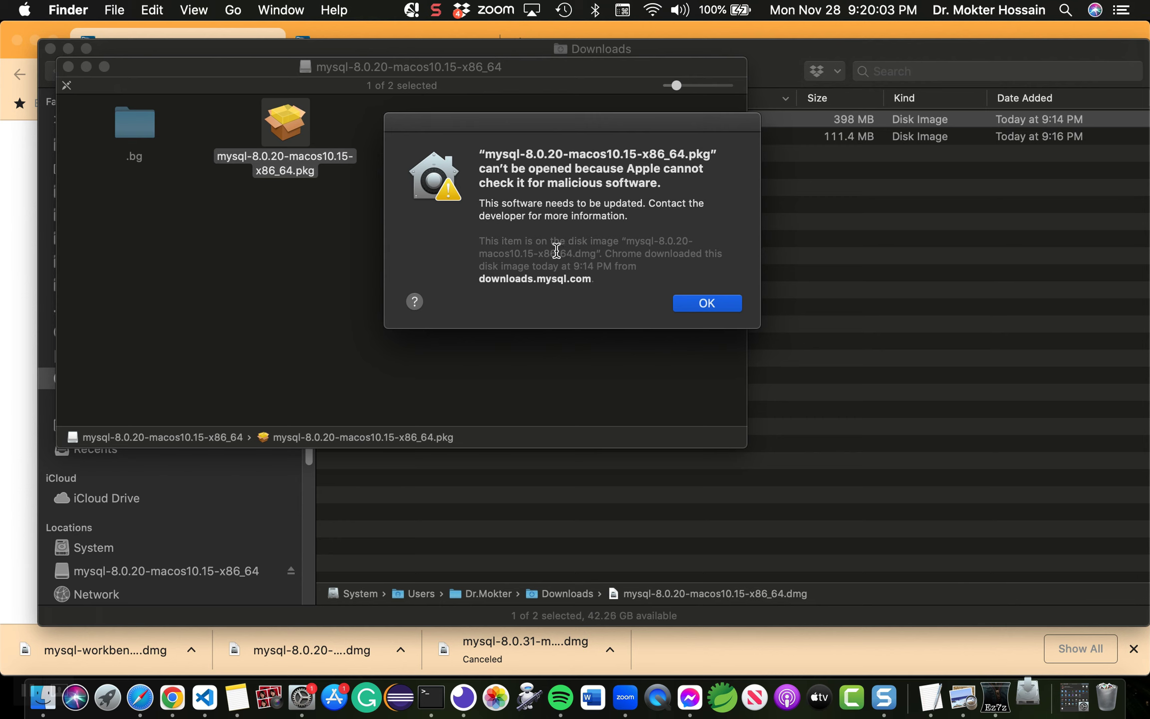
pyautogui.click(30, 12)
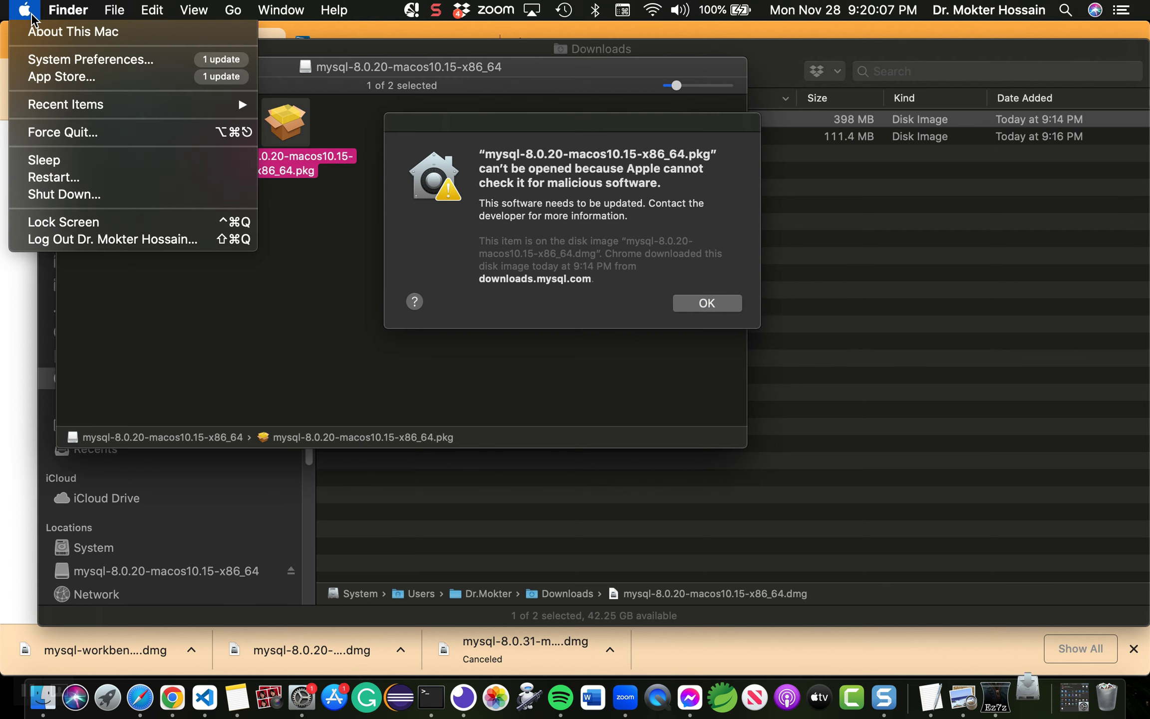
# Step: Go to Security & Privacy's General pane, where the MySQL 8.0.20 package appears as blocked
pyautogui.click(119, 64)
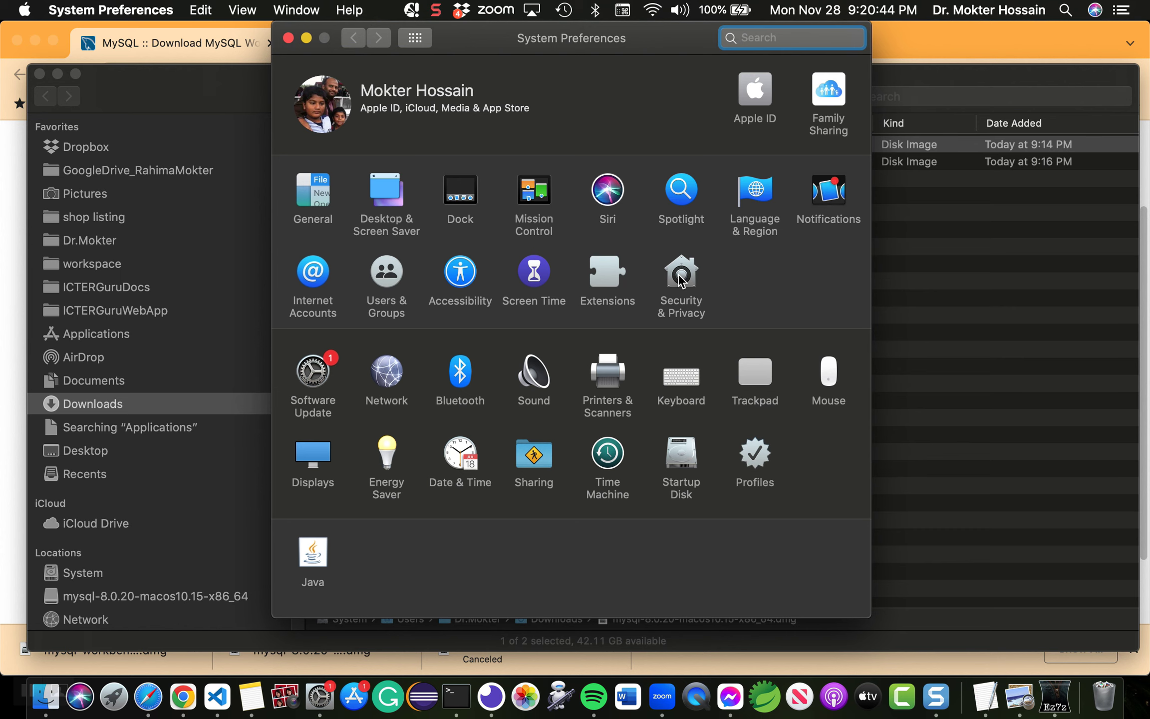
pyautogui.click(678, 273)
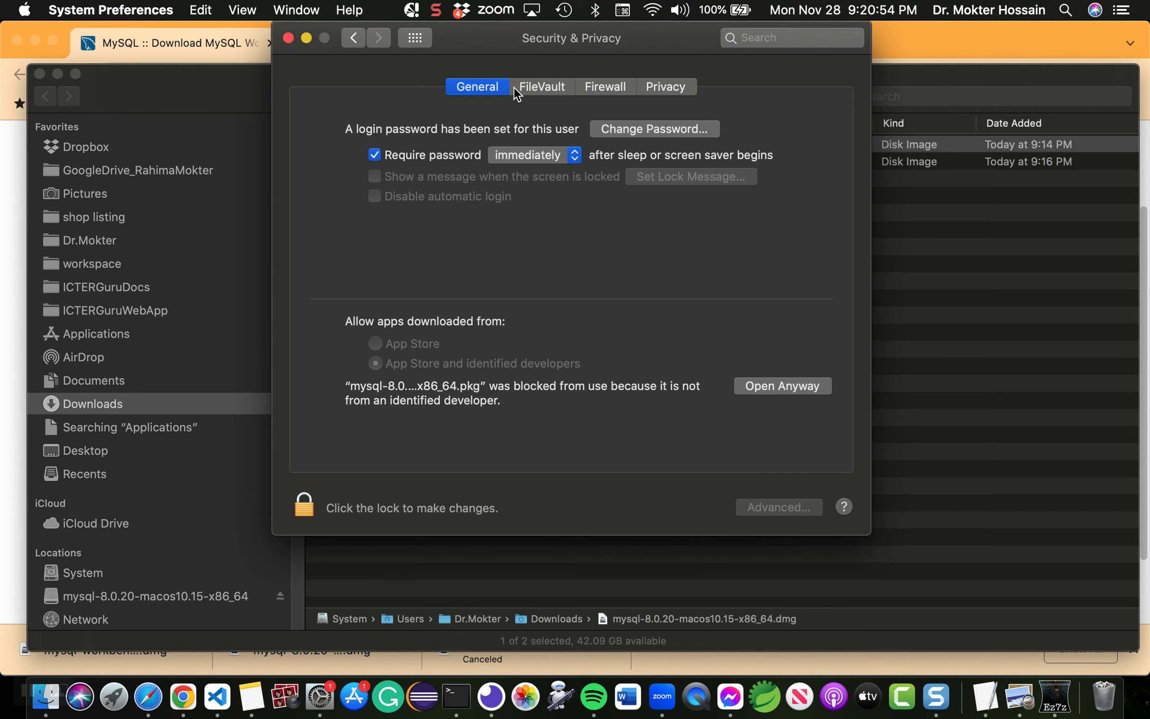
pyautogui.click(666, 88)
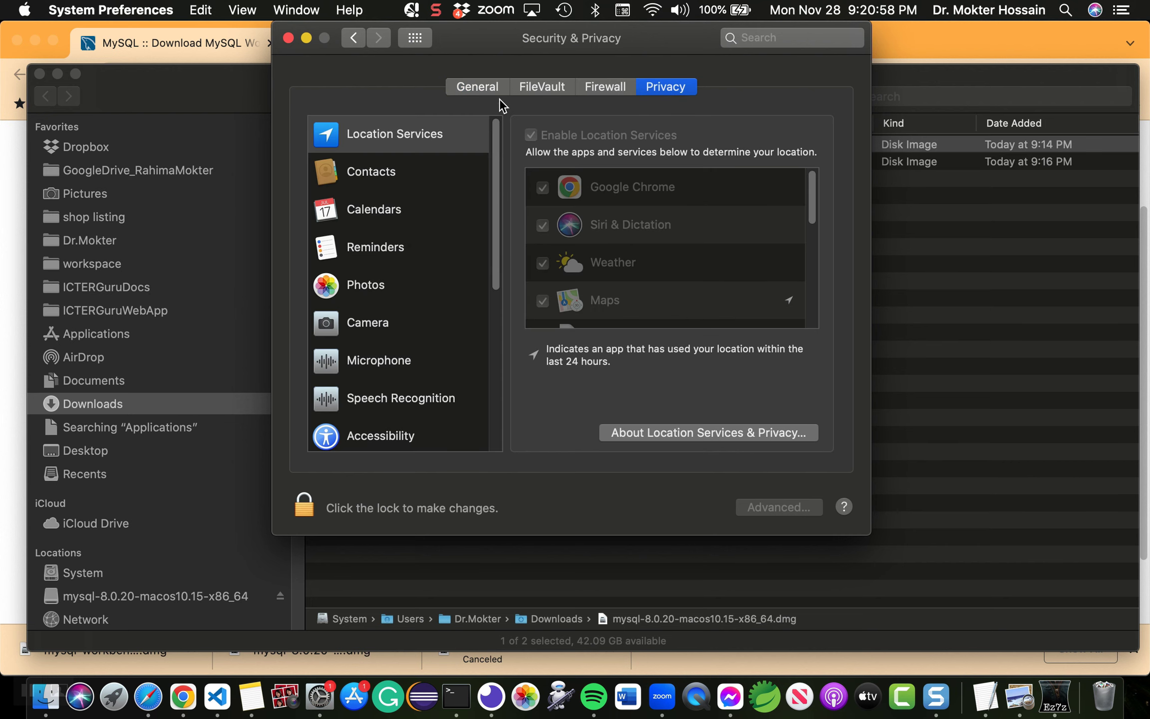
pyautogui.click(483, 91)
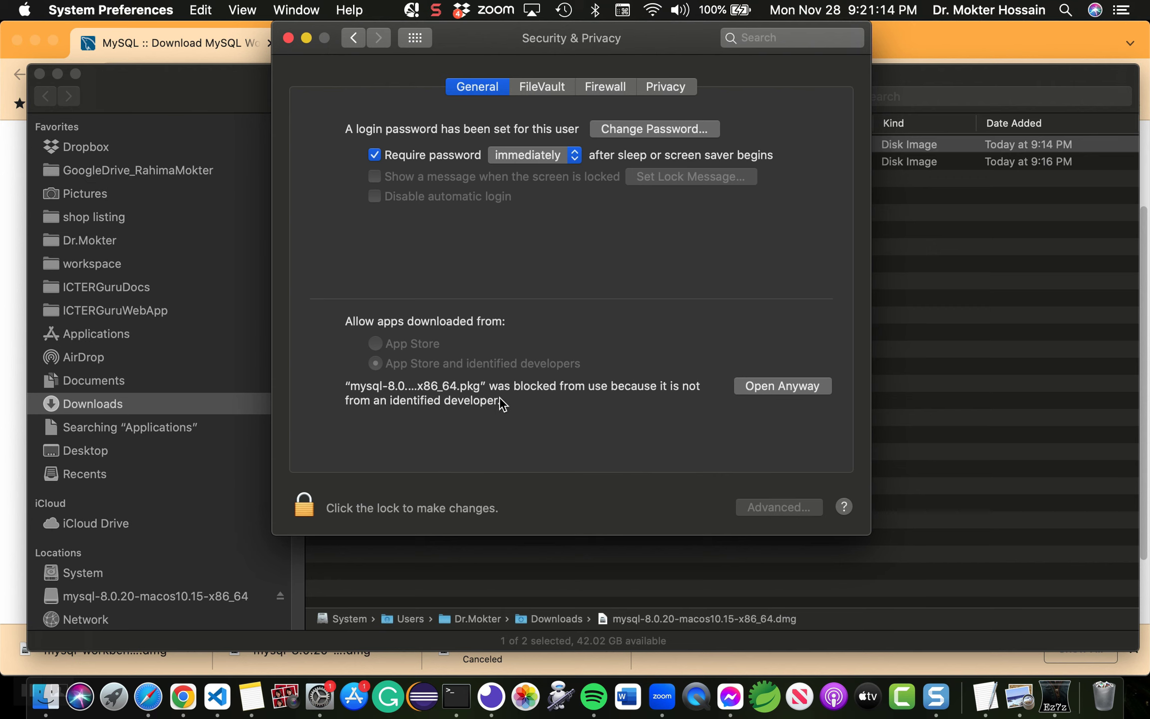
# Step: Allow the MySQL 8.0.20 package via Open Anyway with the admin password, then confirm Open
pyautogui.click(792, 391)
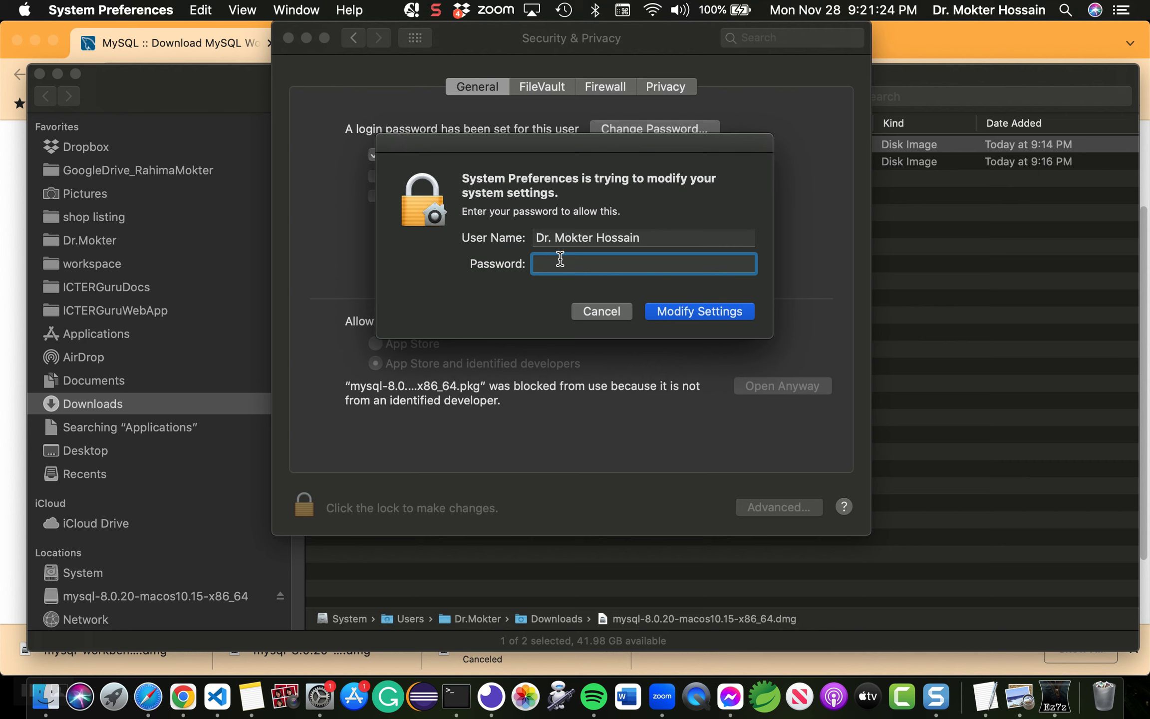
pyautogui.write('•••••••••')
pyautogui.click(701, 312)
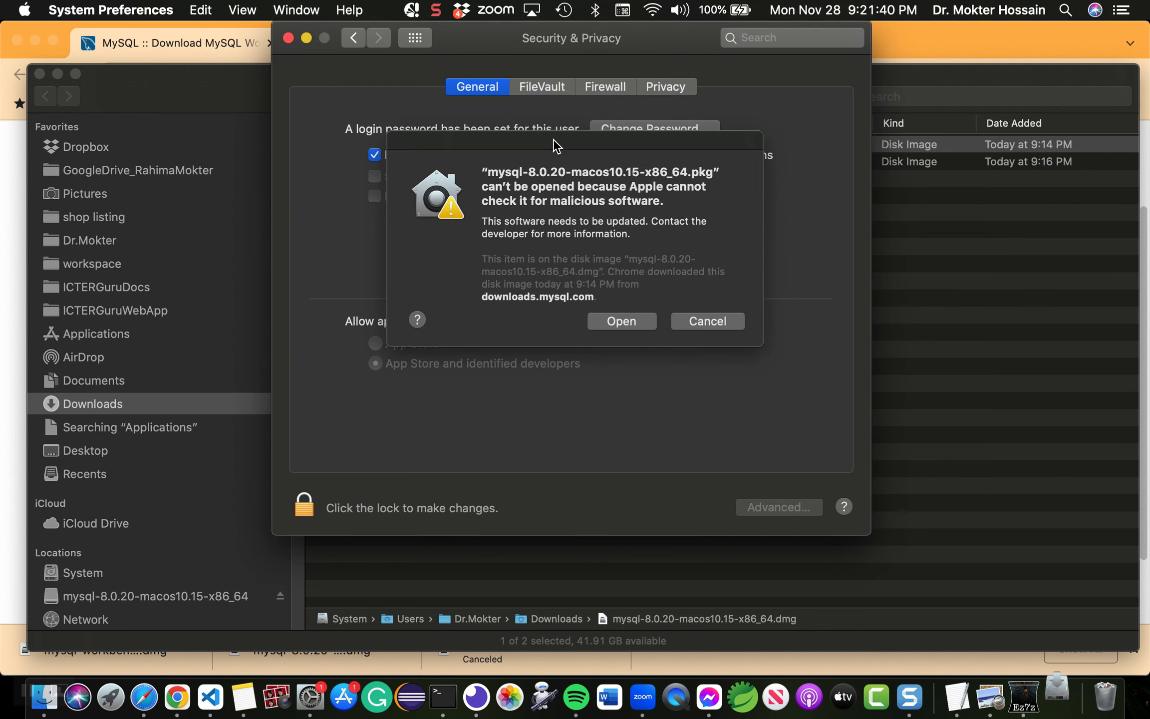
pyautogui.click(554, 138)
pyautogui.moveTo(553, 138)
pyautogui.mouseDown()
pyautogui.moveTo(543, 160)
pyautogui.moveTo(567, 149)
pyautogui.mouseUp()
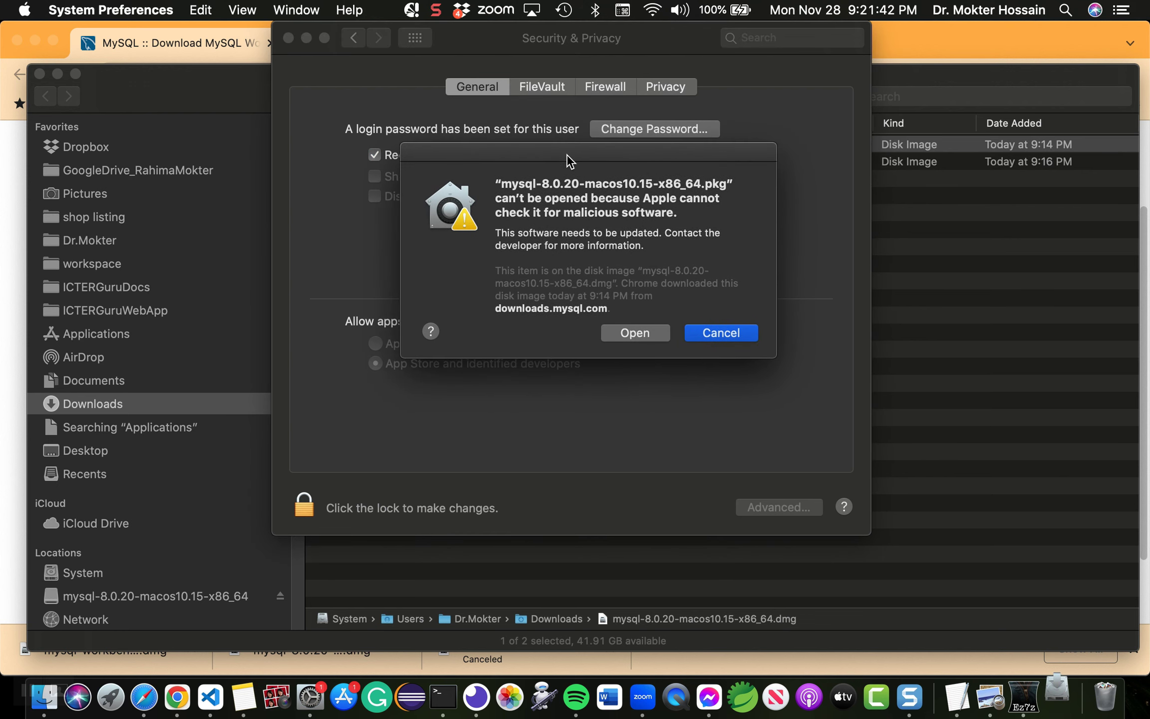
pyautogui.click(635, 333)
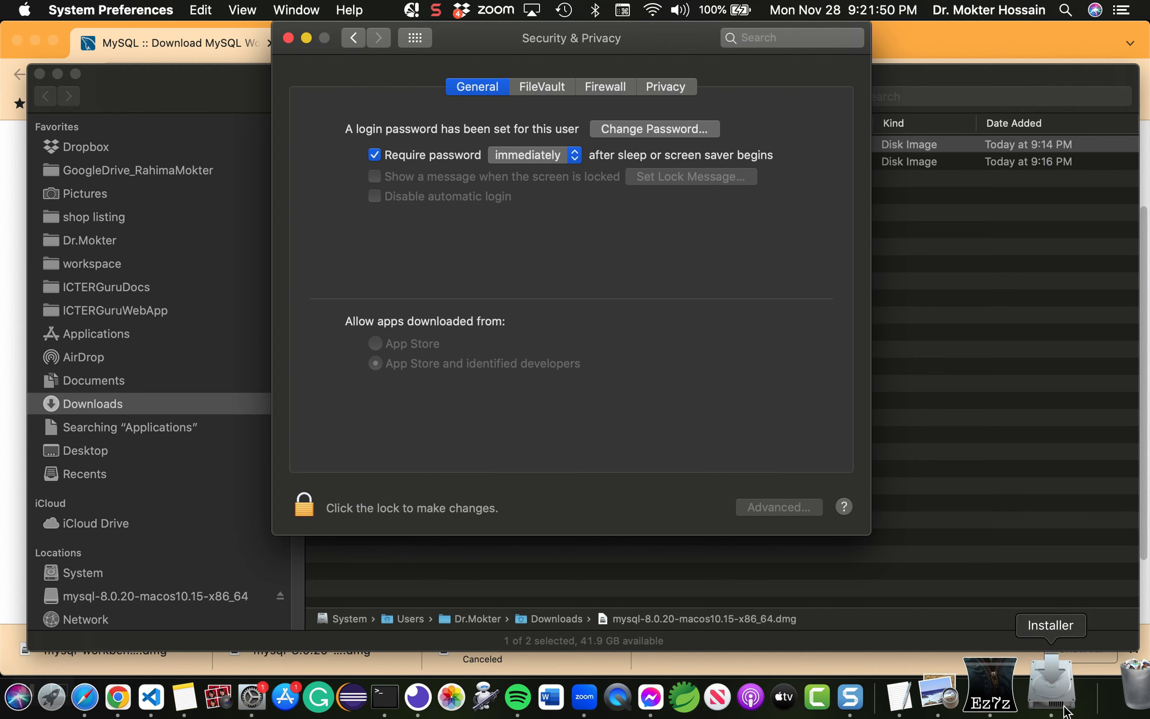
# Step: Run the MySQL 8.0.20 Installer past Introduction and License, agree, and authorize the standard install
pyautogui.click(1058, 674)
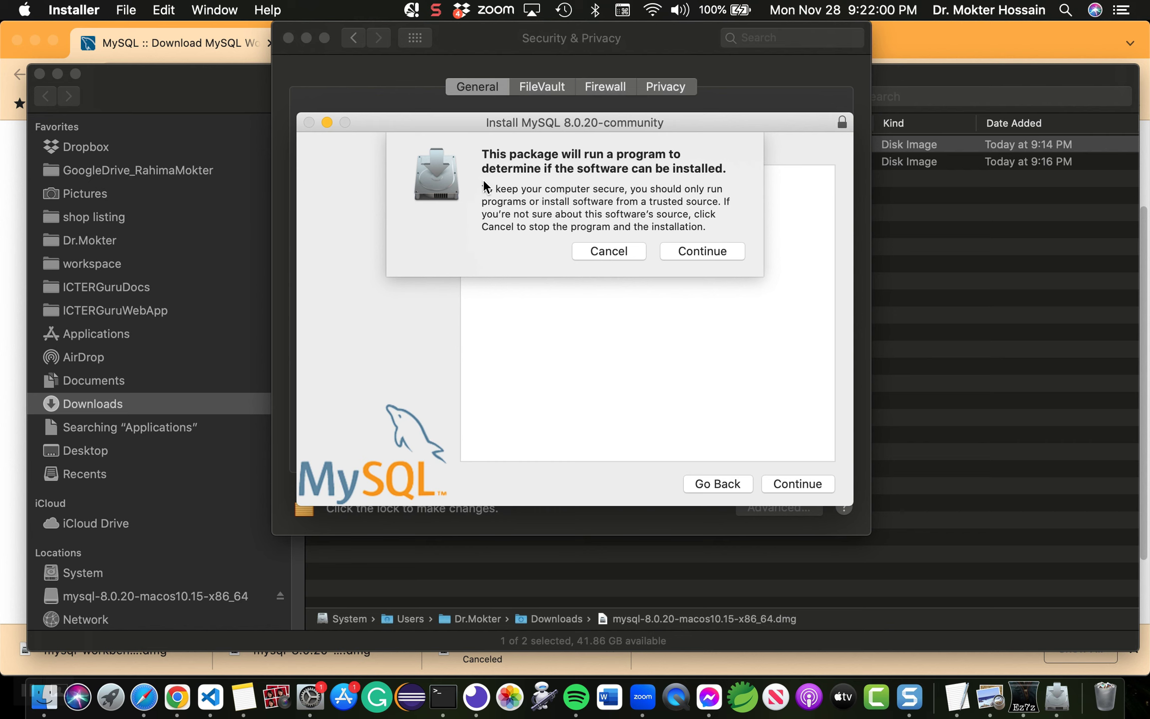
pyautogui.click(717, 248)
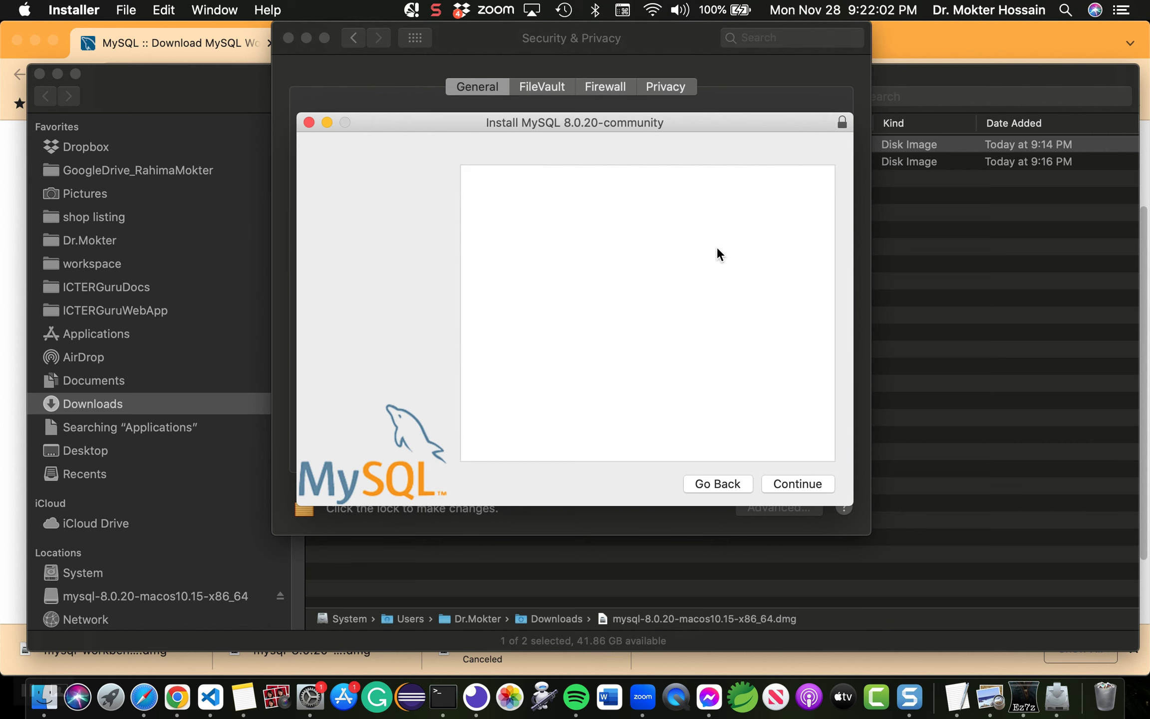
pyautogui.click(797, 483)
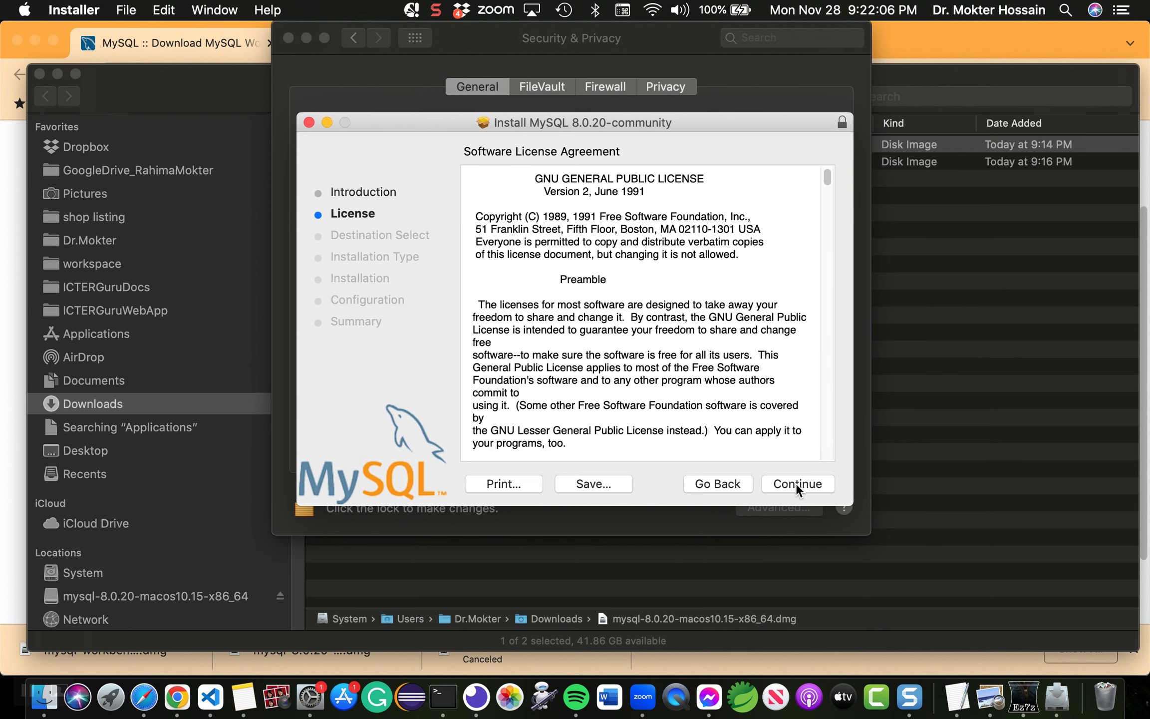
pyautogui.click(796, 483)
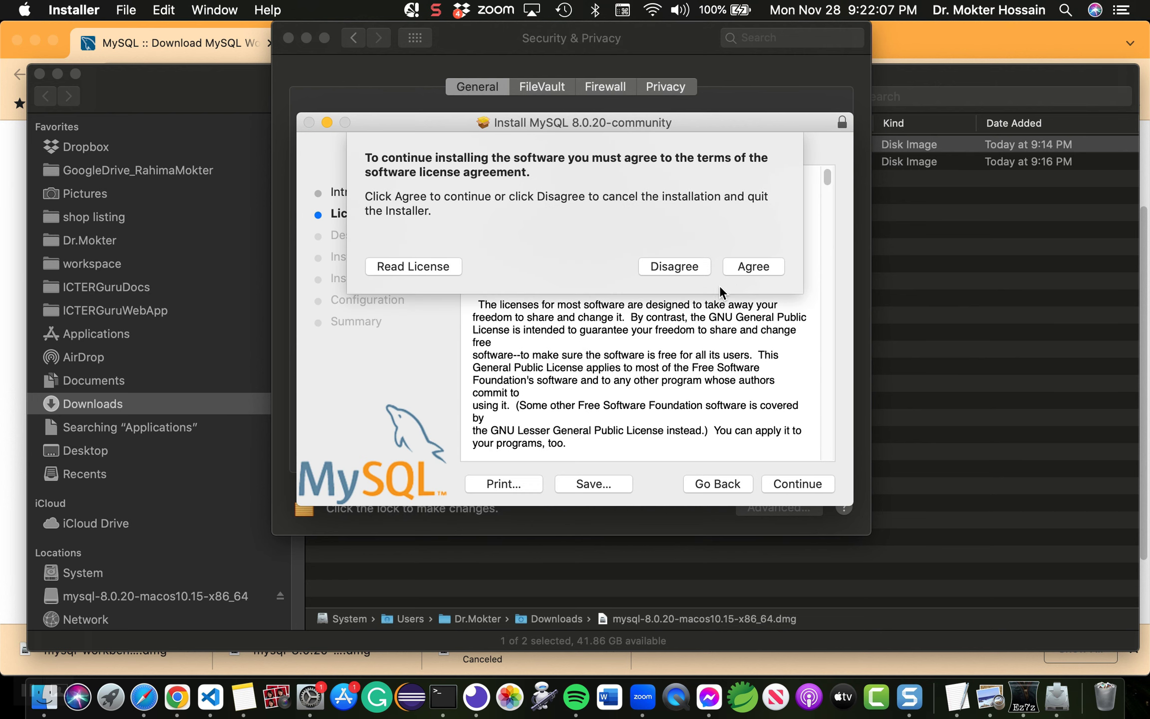
pyautogui.click(752, 265)
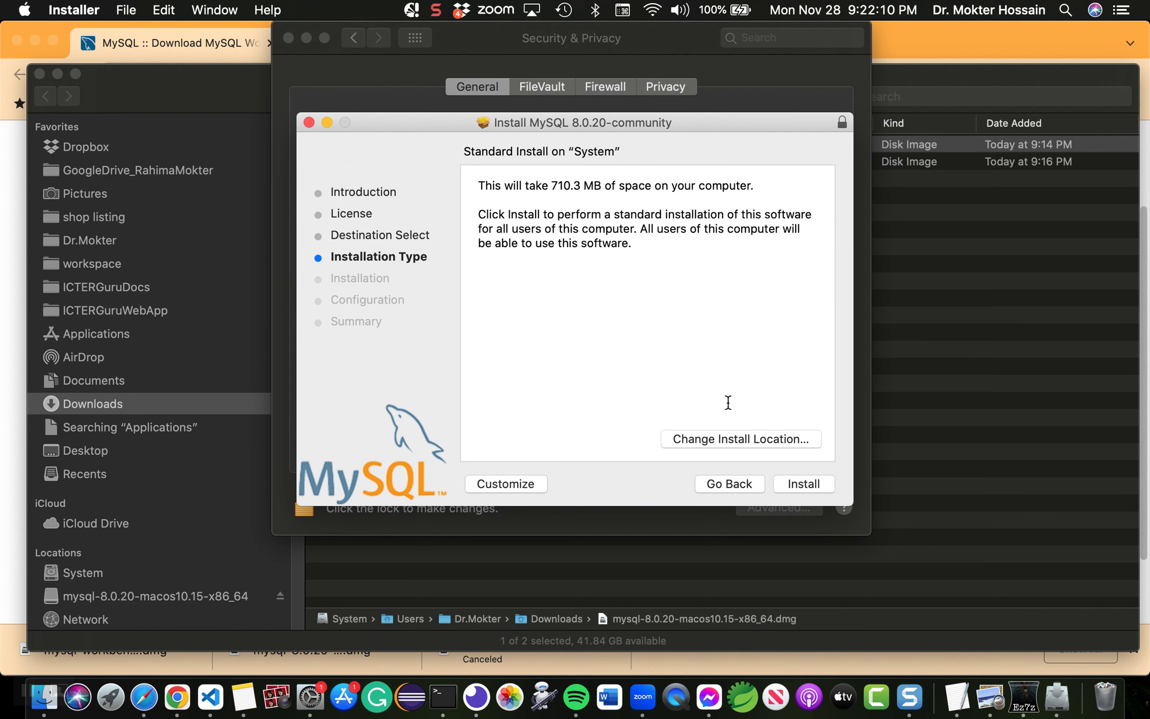
pyautogui.click(811, 483)
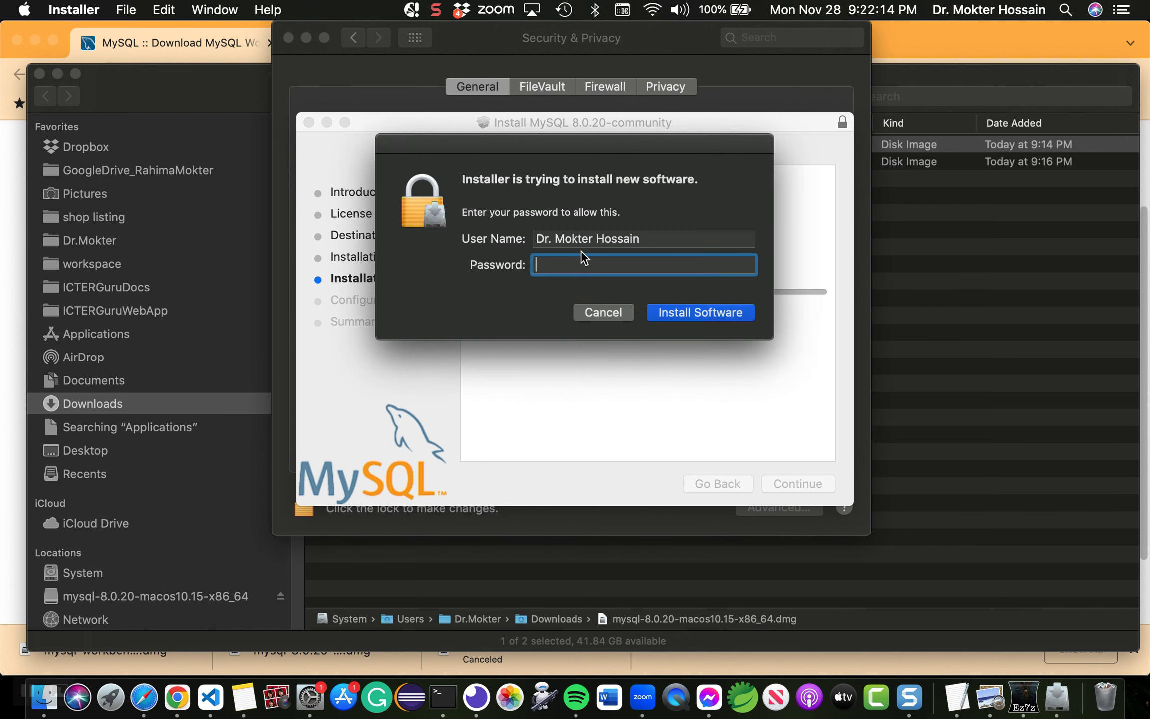
pyautogui.write('*********')
pyautogui.click(717, 313)
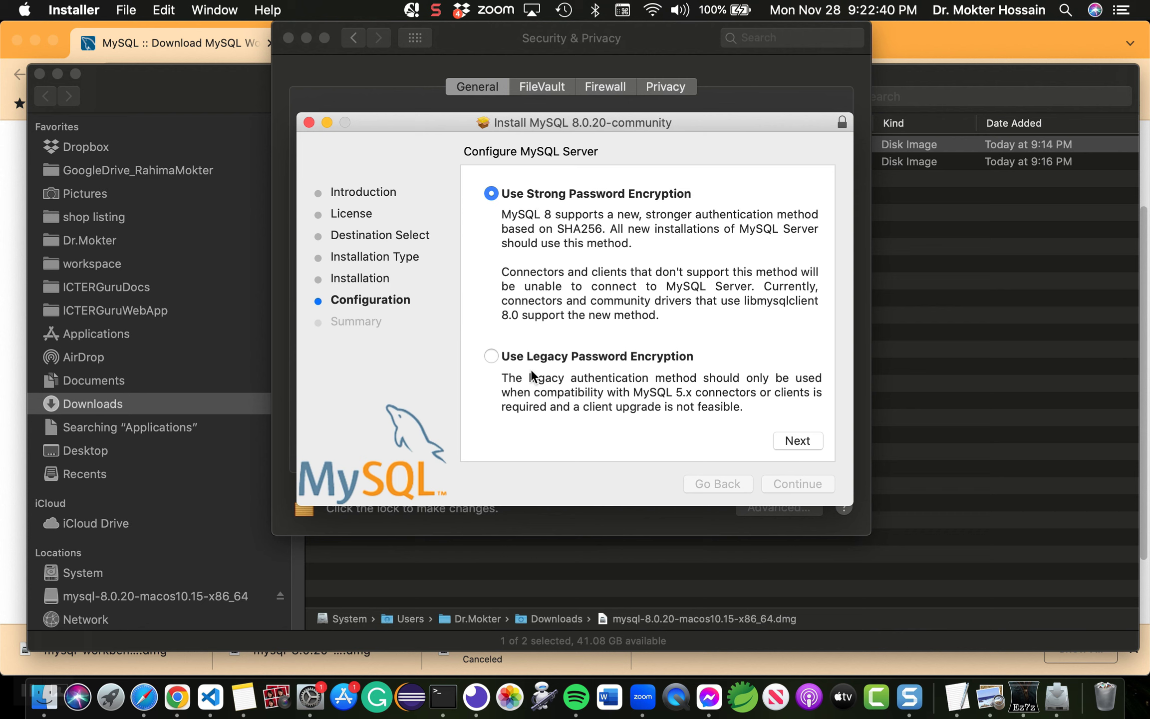
# Step: Choose Use Legacy Password Encryption for the MySQL server
pyautogui.click(540, 194)
pyautogui.click(495, 351)
pyautogui.click(810, 440)
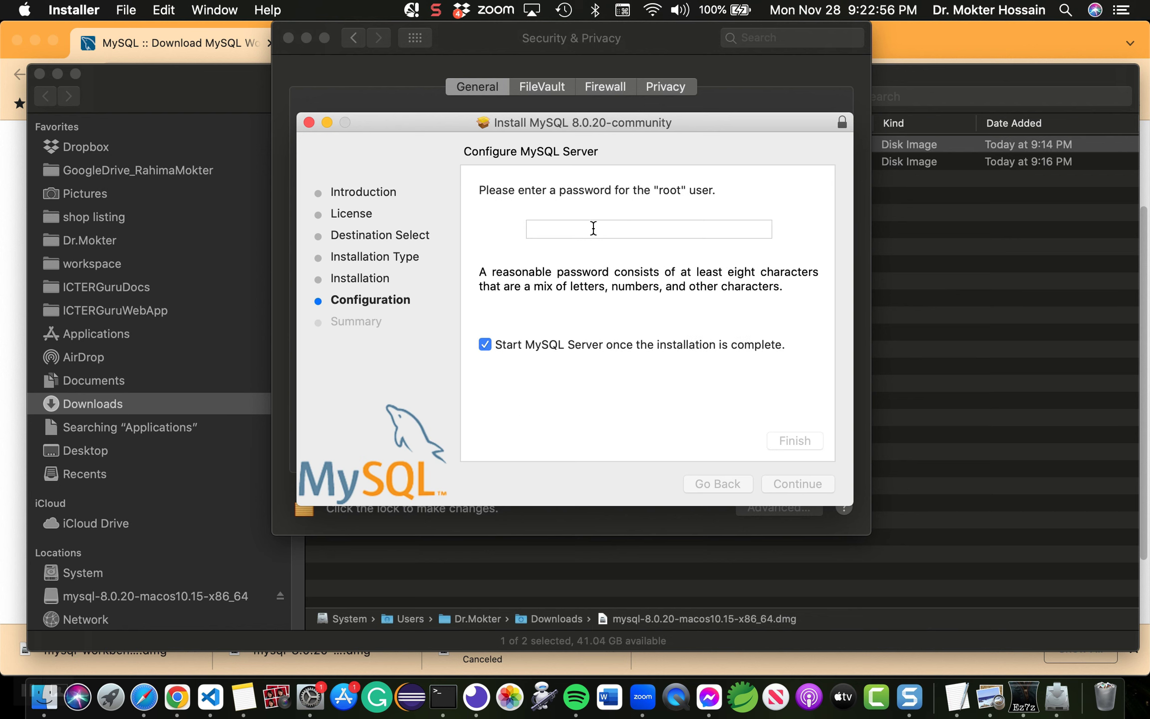
# Step: Enter a root password and finish configuration, authorizing with the Mac password
pyautogui.click(593, 228)
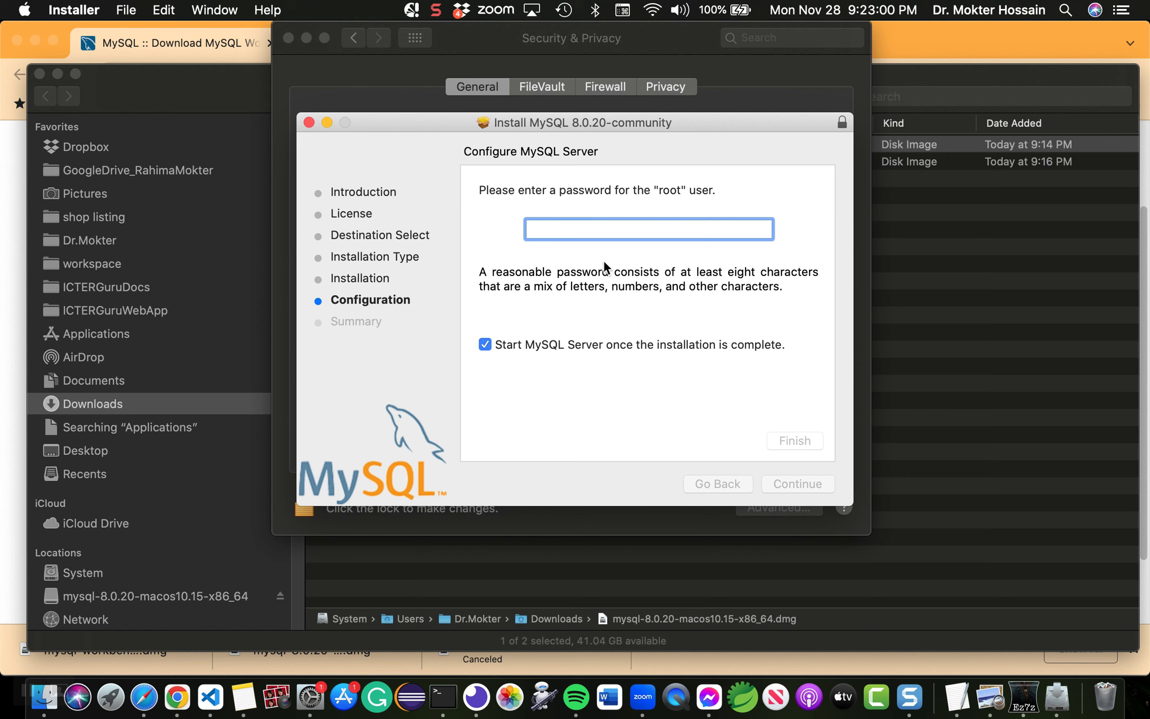
pyautogui.write('1234567890123')
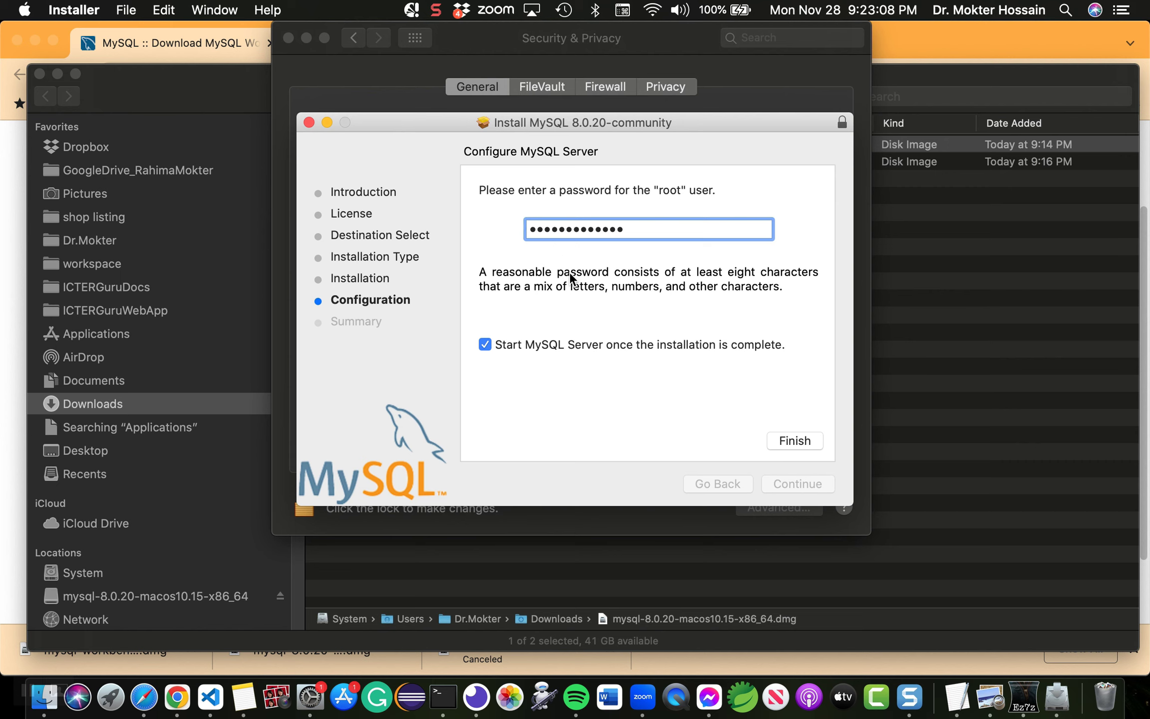
pyautogui.click(798, 441)
pyautogui.click(794, 440)
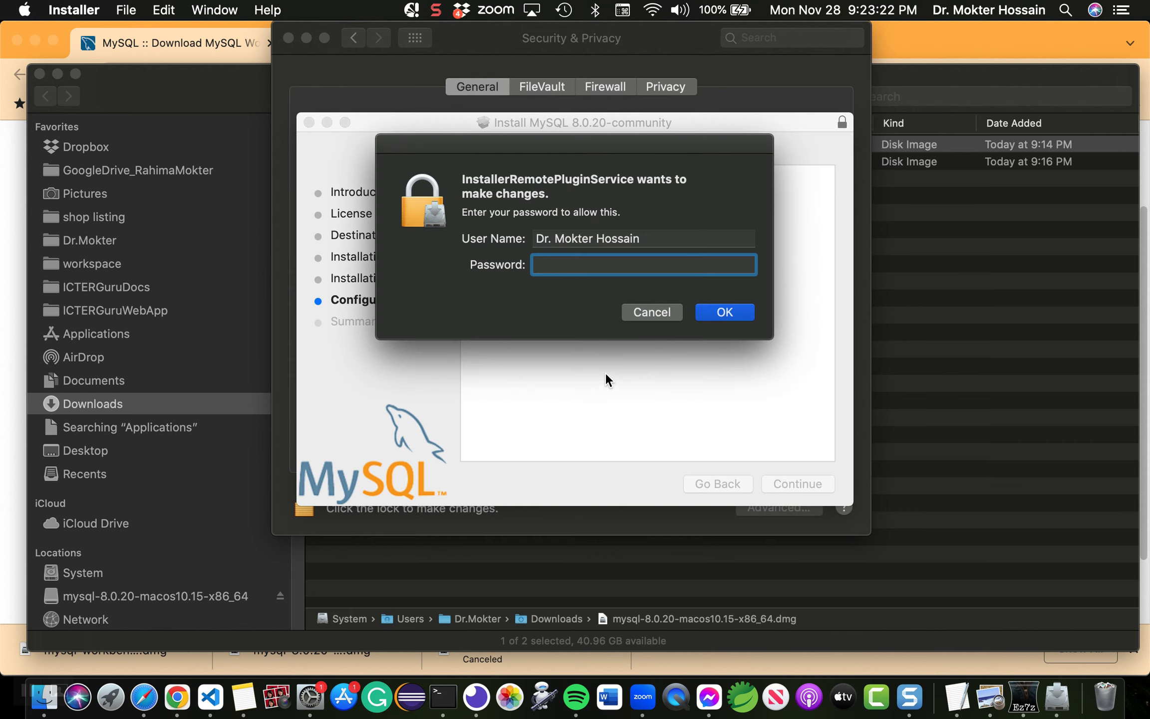
pyautogui.write('•••••••••')
pyautogui.click(728, 310)
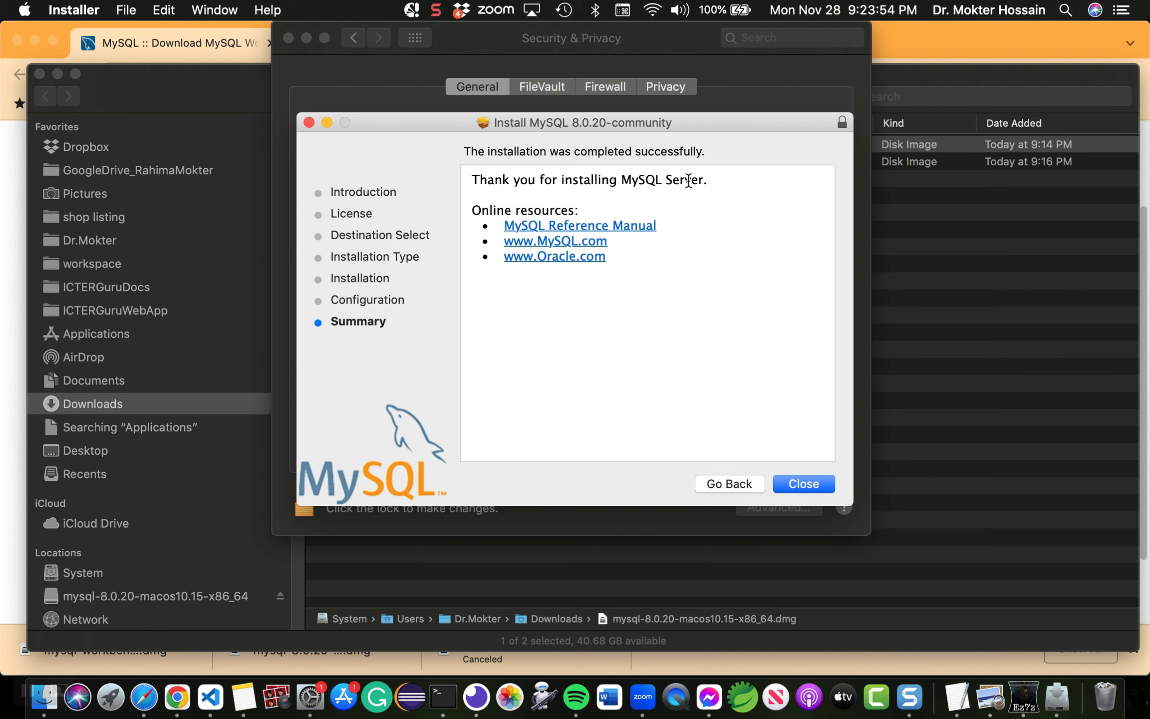
# Step: Close the completed Installer and choose Move to Trash for the MySQL 8.0.20 package
pyautogui.click(809, 482)
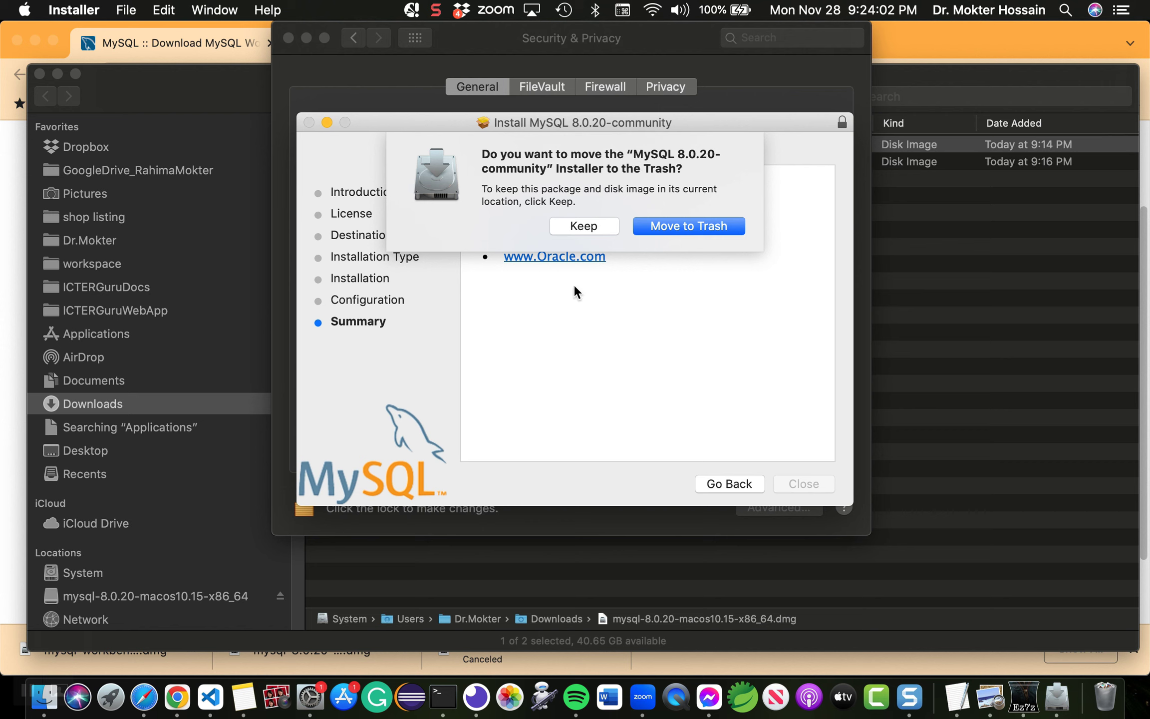
pyautogui.scroll(-1, 35, 539)
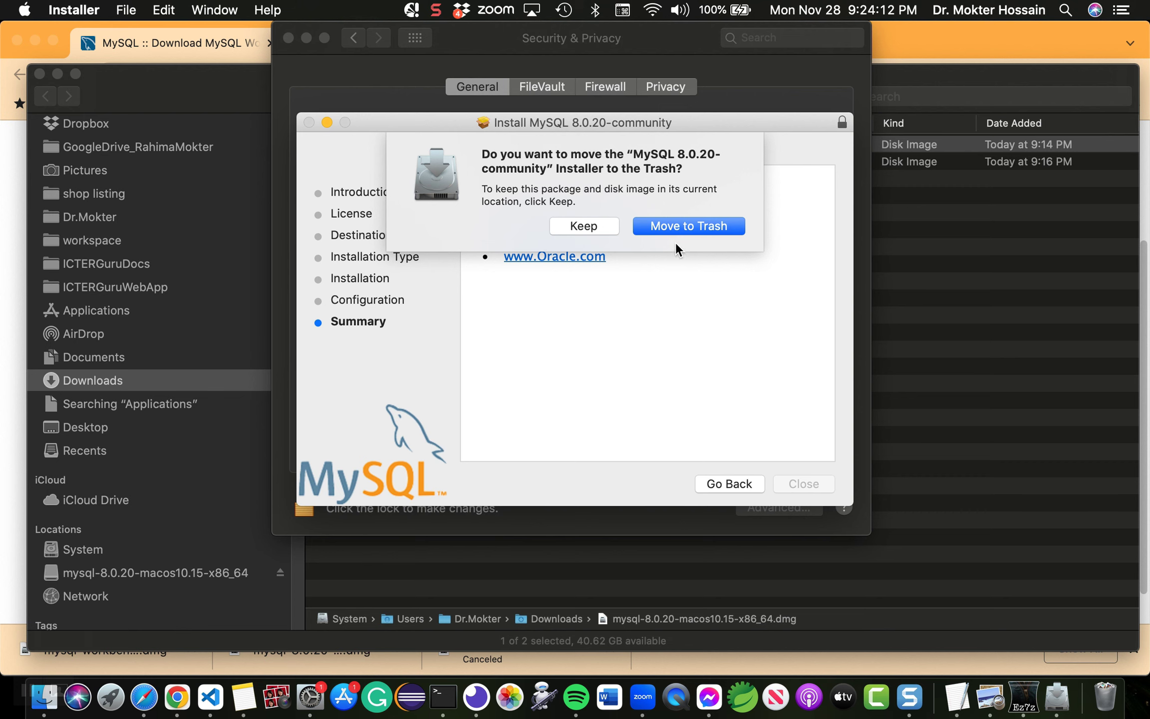
pyautogui.click(708, 227)
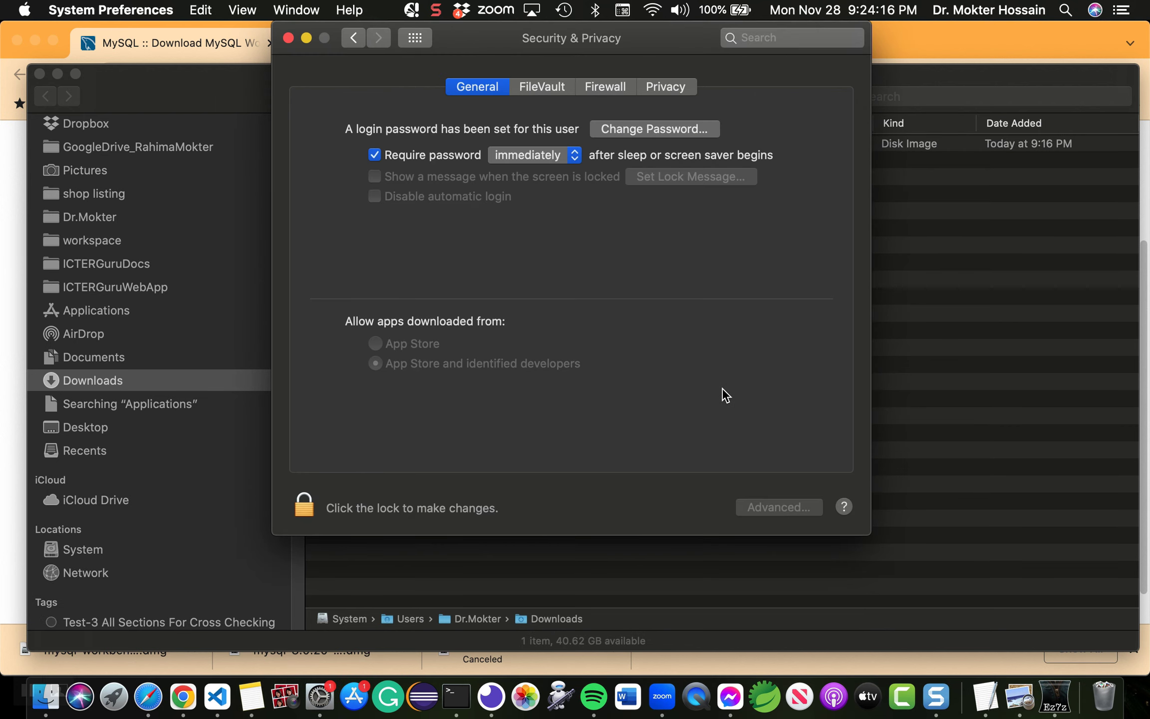
# Step: Close Security & Privacy and open the MySQL pane from System Preferences
pyautogui.click(289, 39)
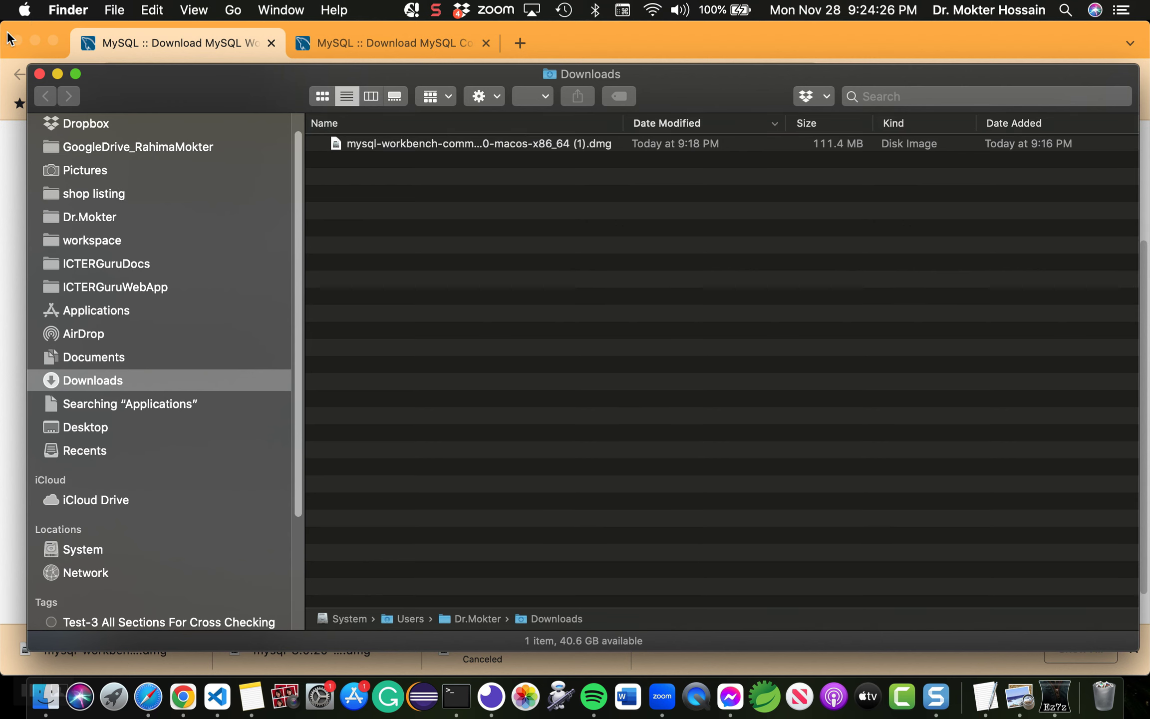
pyautogui.click(24, 11)
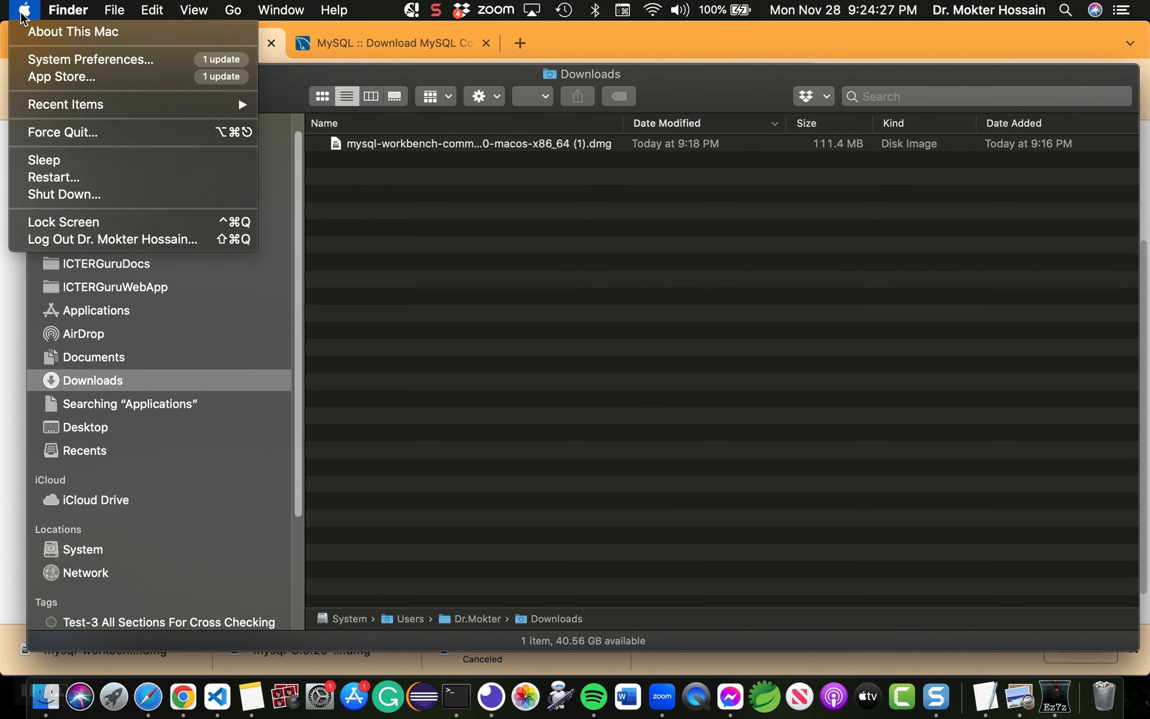
pyautogui.click(87, 60)
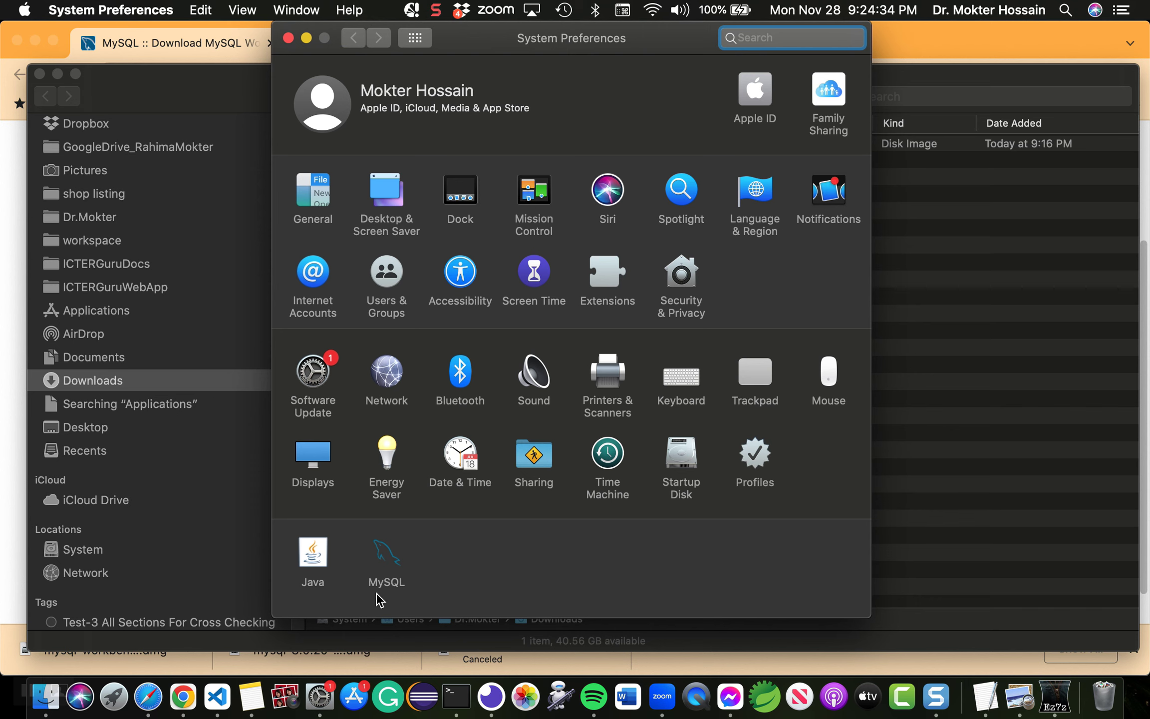
pyautogui.click(389, 565)
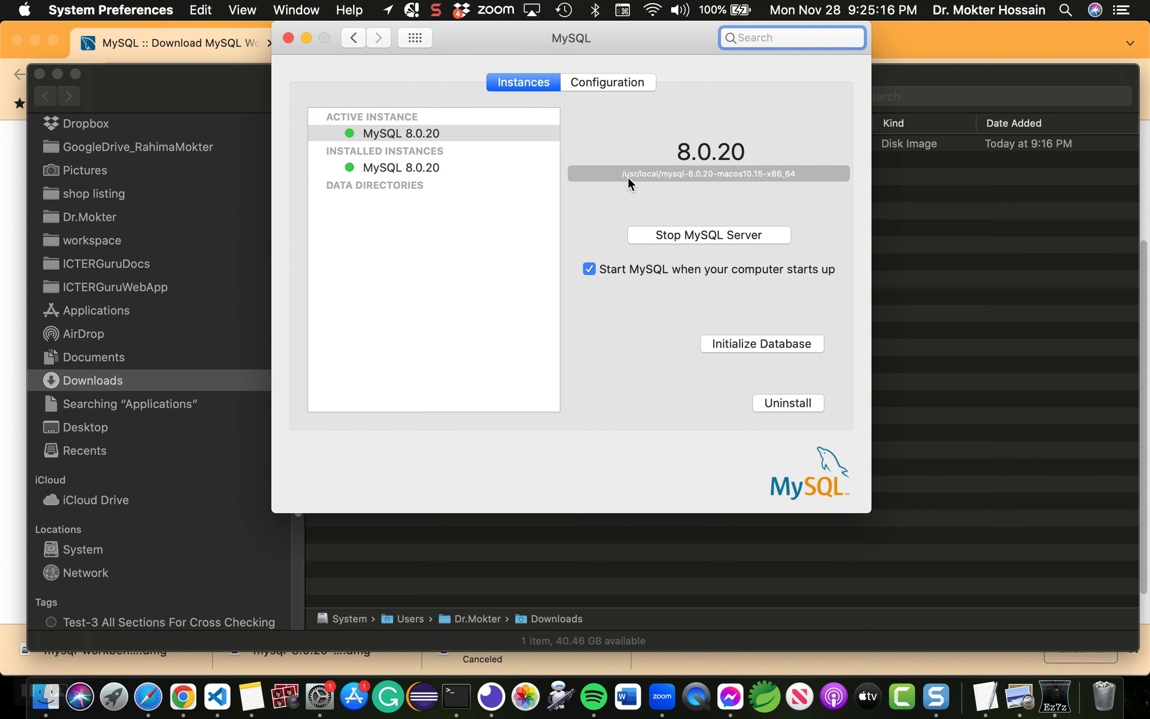
# Step: Browse System > usr > local to find the mysql-8.0.20-macos10.15-x86_64 folder
pyautogui.click(87, 552)
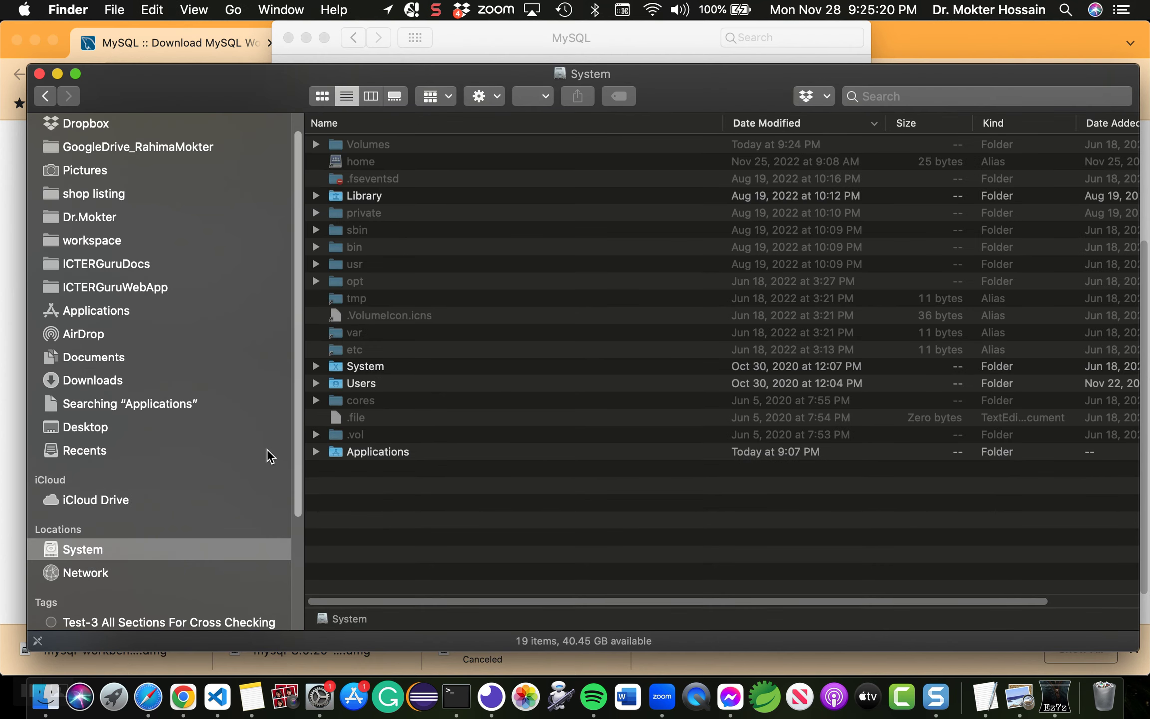
pyautogui.doubleClick(348, 266)
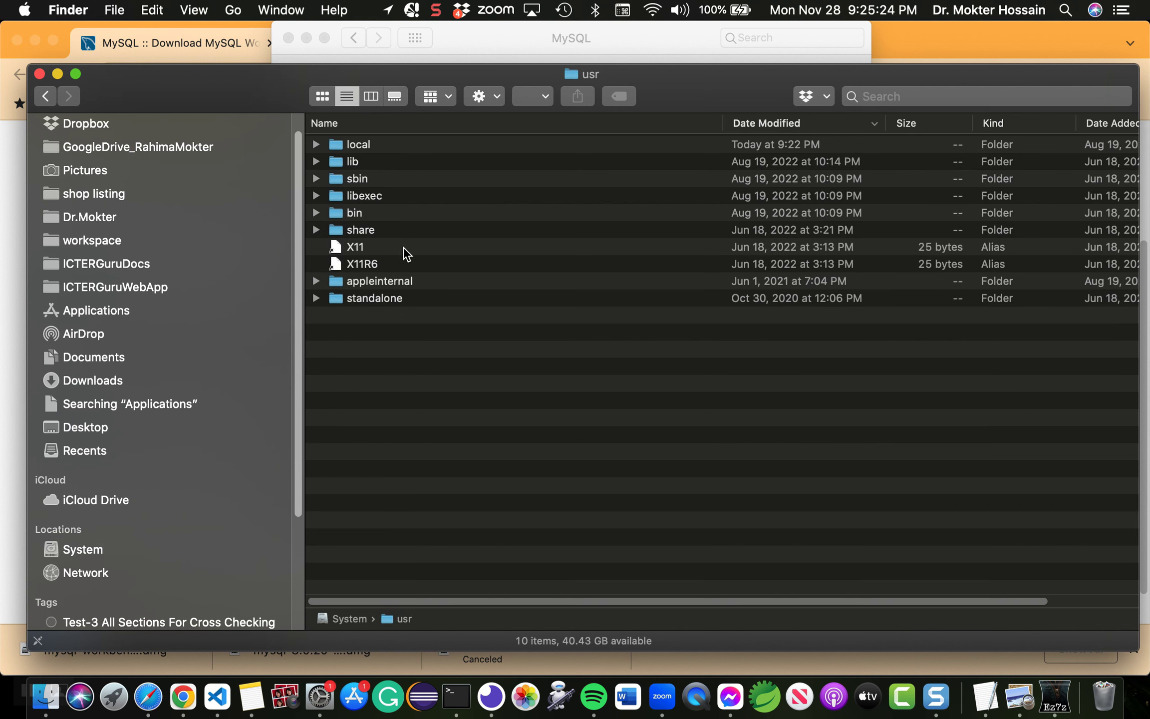
pyautogui.doubleClick(345, 145)
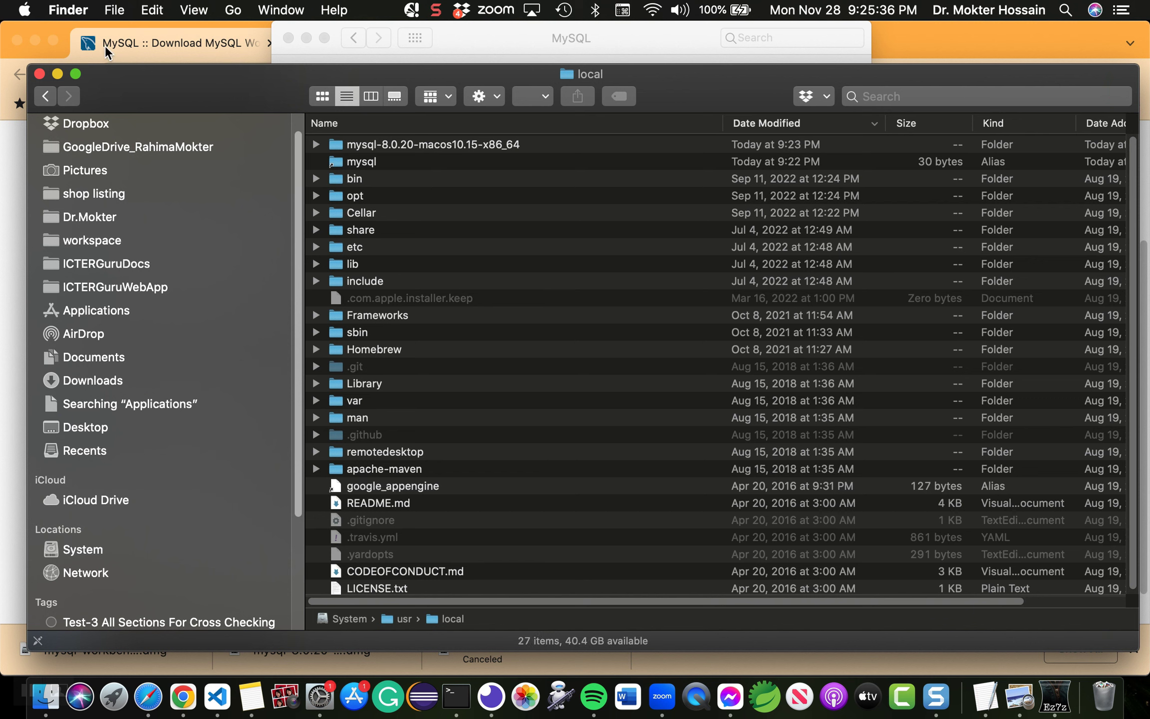
# Step: Stop the MySQL 8.0.20 server from its preference pane, authorizing with the Mac password
pyautogui.moveTo(190, 82); pyautogui.dragTo(223, 292)
pyautogui.click(496, 38)
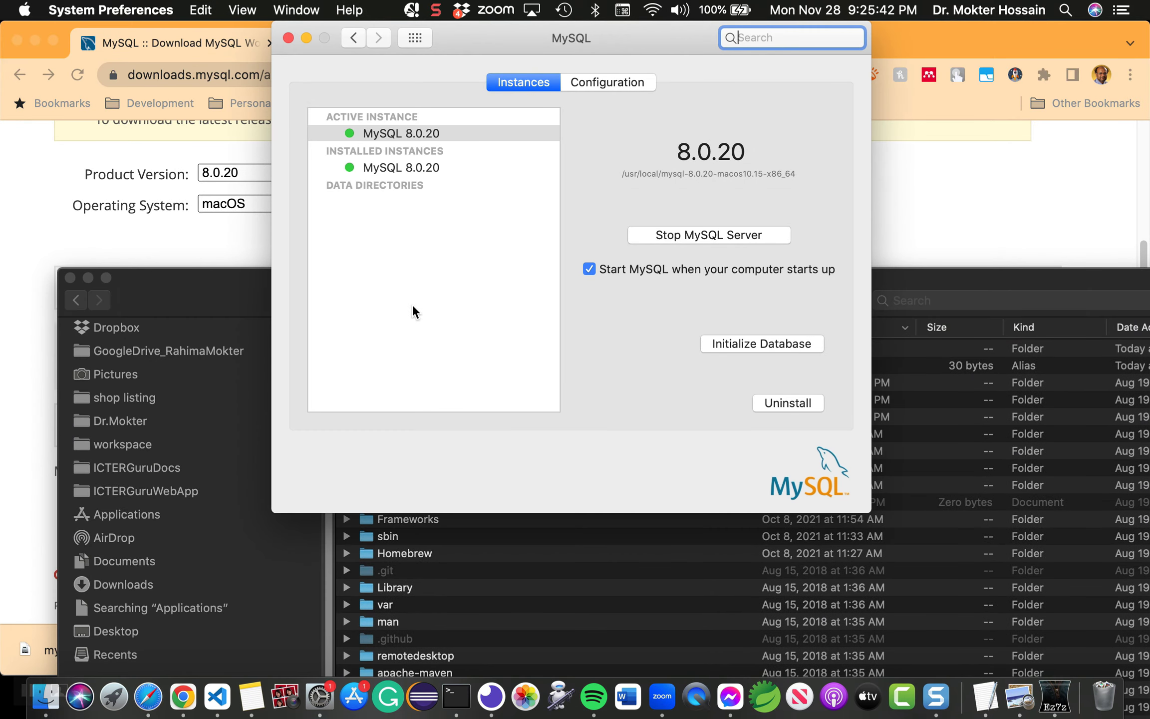
pyautogui.click(705, 233)
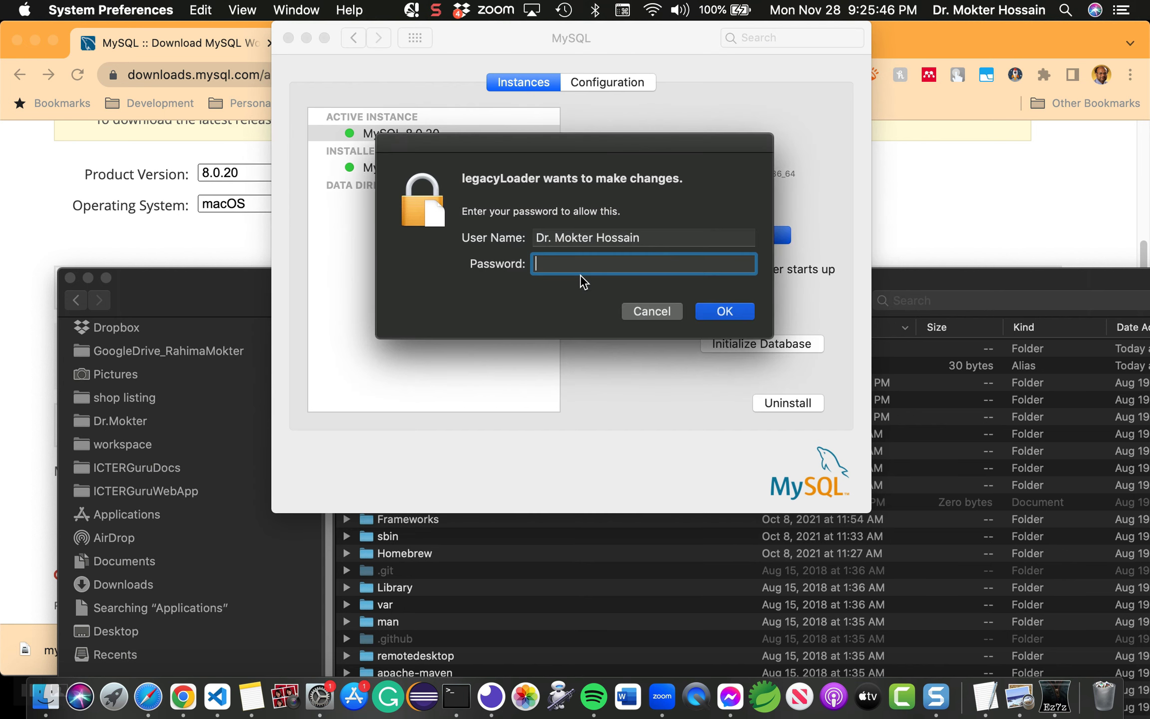
pyautogui.write('•••••••••')
pyautogui.click(726, 310)
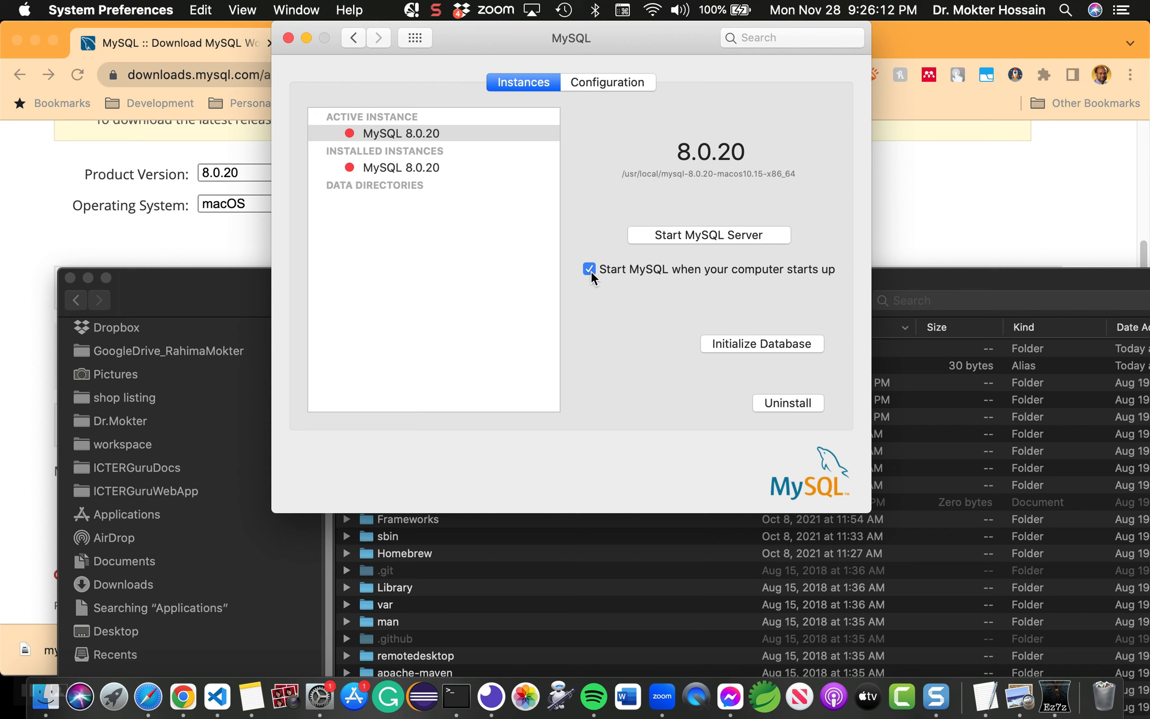
# Step: Start the MySQL 8.0.20 server again, authorizing with the Mac password
pyautogui.click(694, 232)
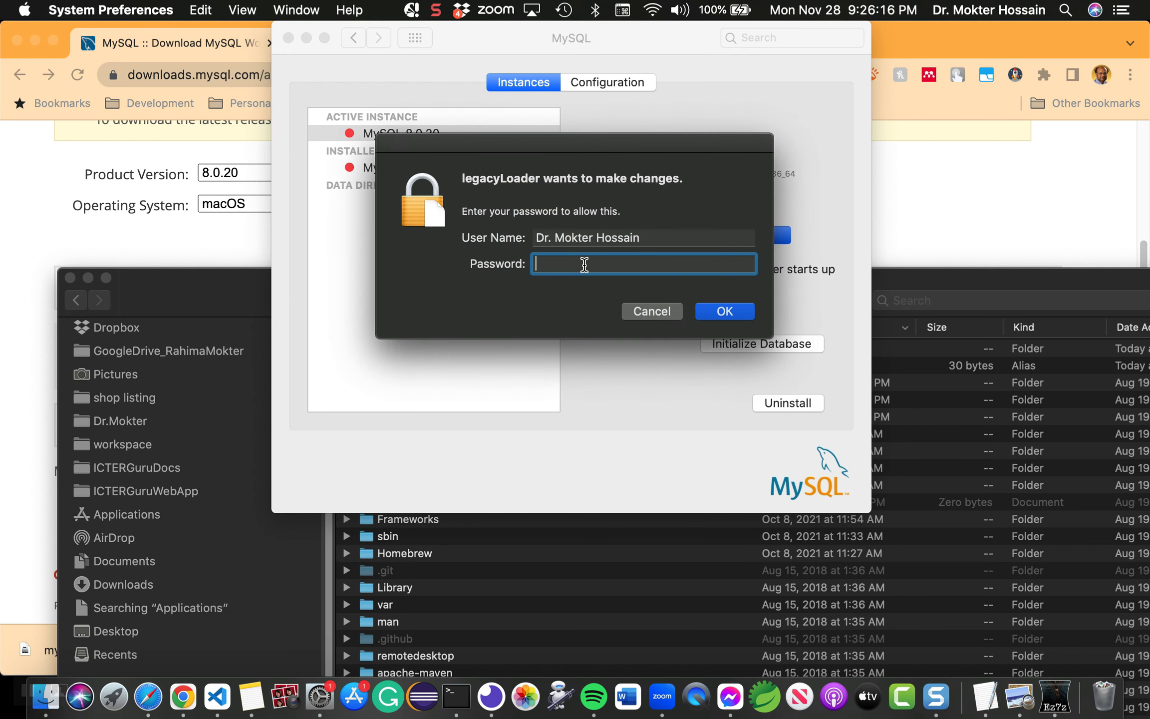
pyautogui.write('•••••••••')
pyautogui.click(718, 311)
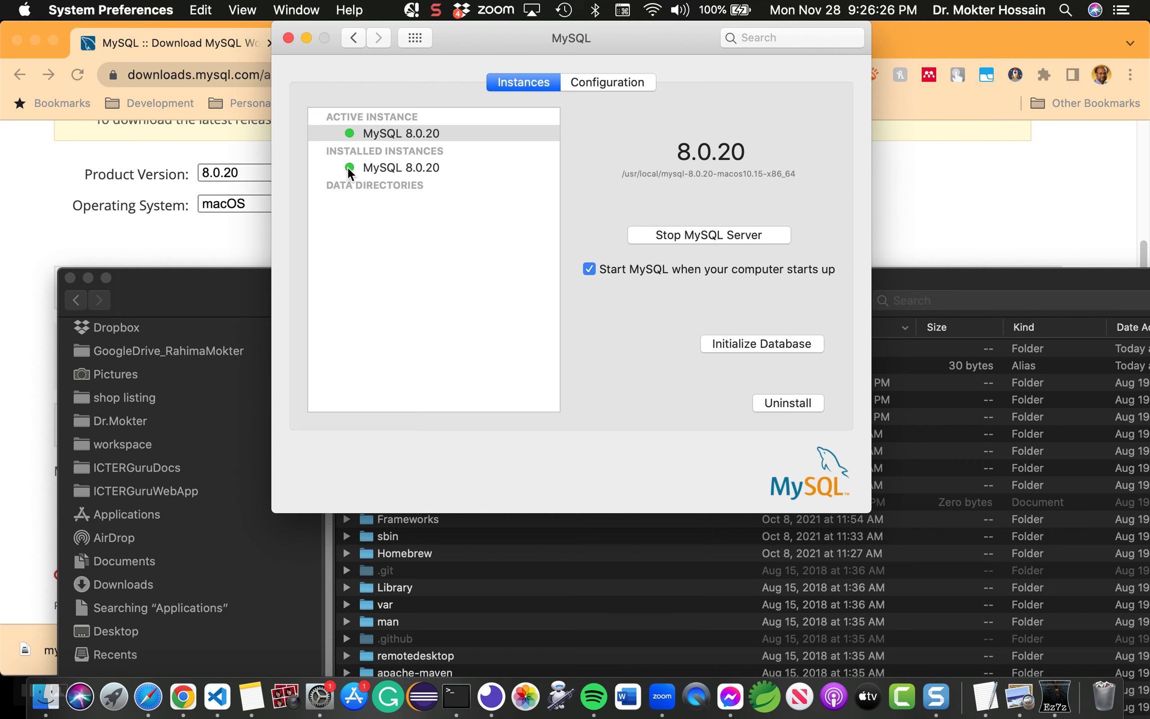
pyautogui.moveTo(496, 37); pyautogui.dragTo(511, 39)
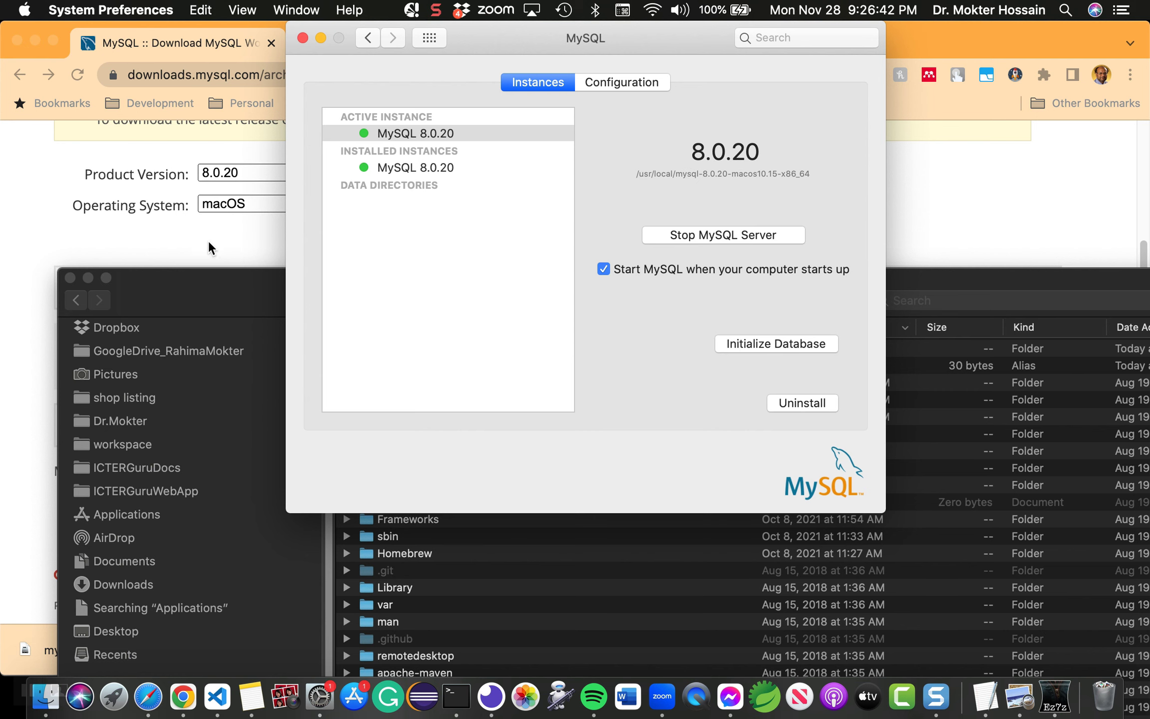
# Step: Open the MySQL Workbench .dmg from Chrome's downloads bar and show it in Finder
pyautogui.click(10, 234)
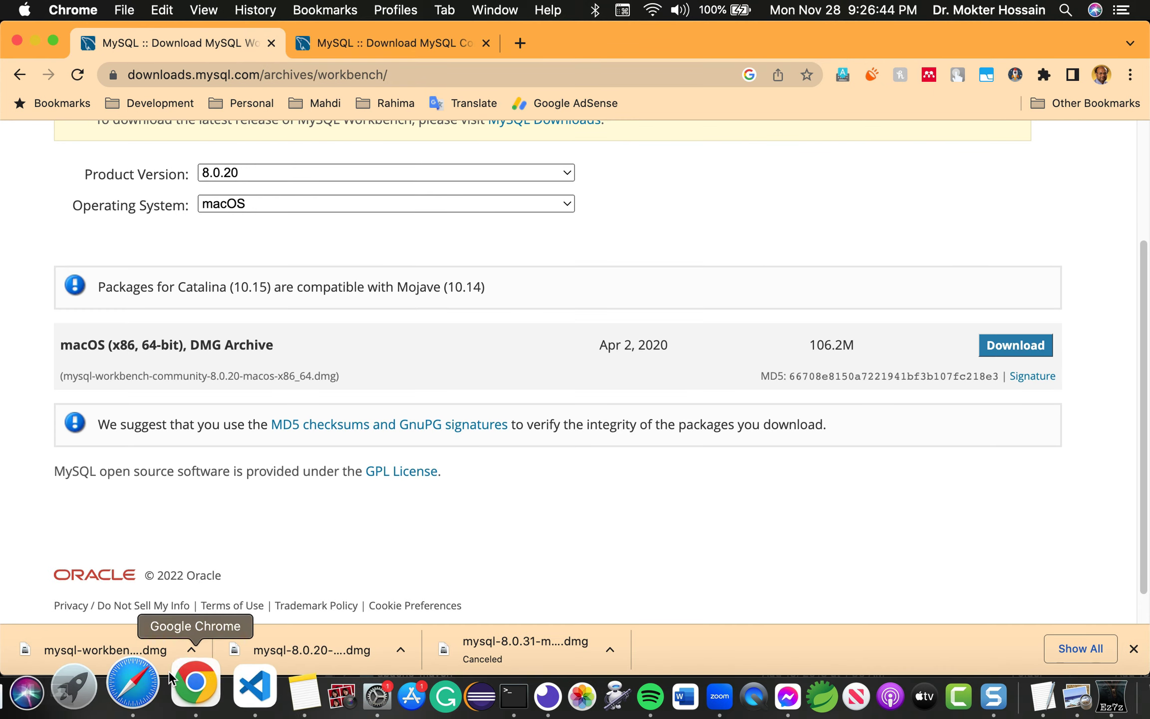
pyautogui.click(192, 672)
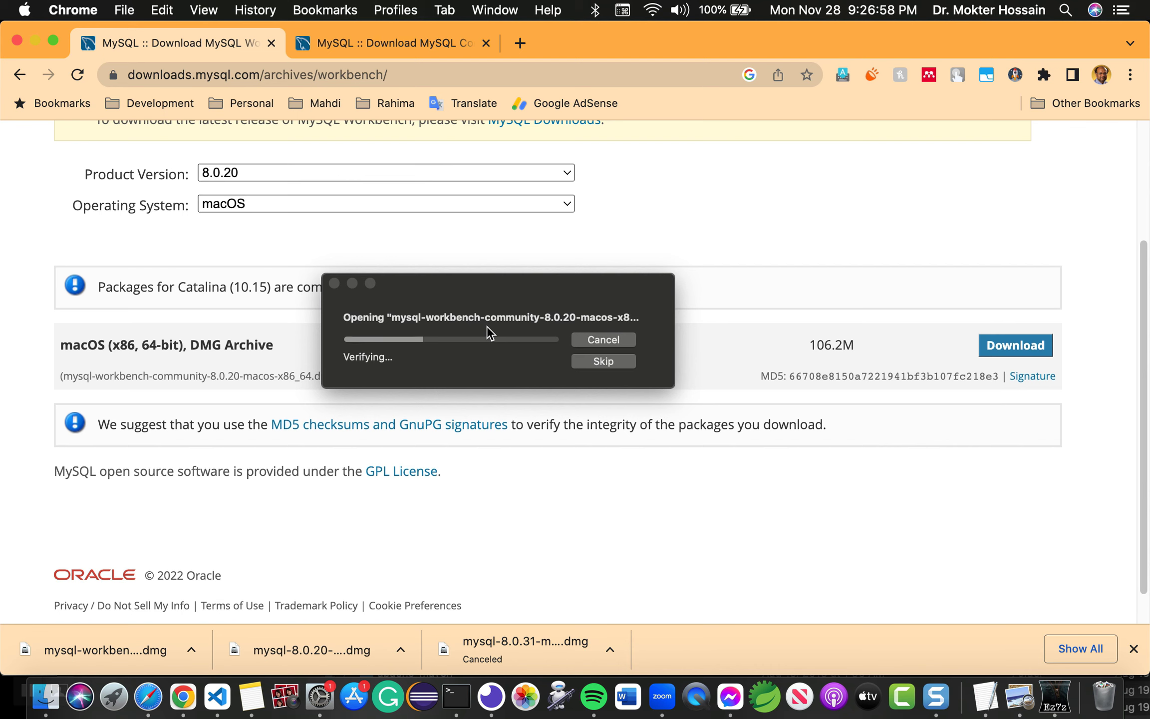
pyautogui.click(191, 644)
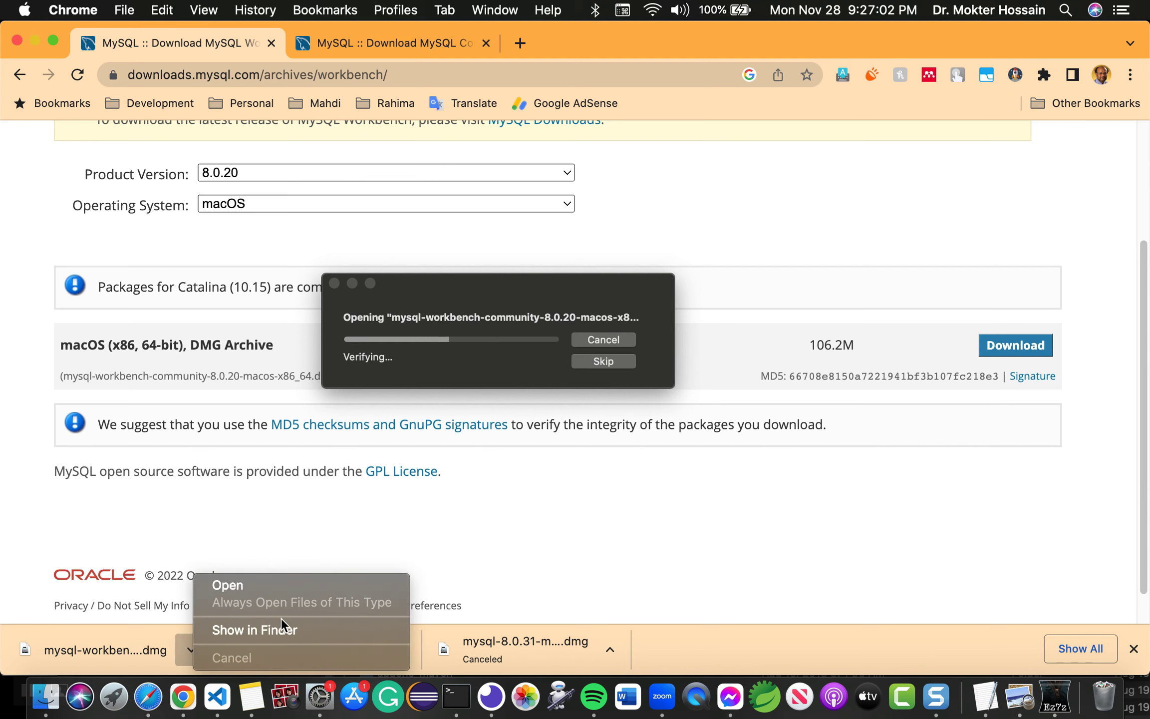
pyautogui.click(291, 630)
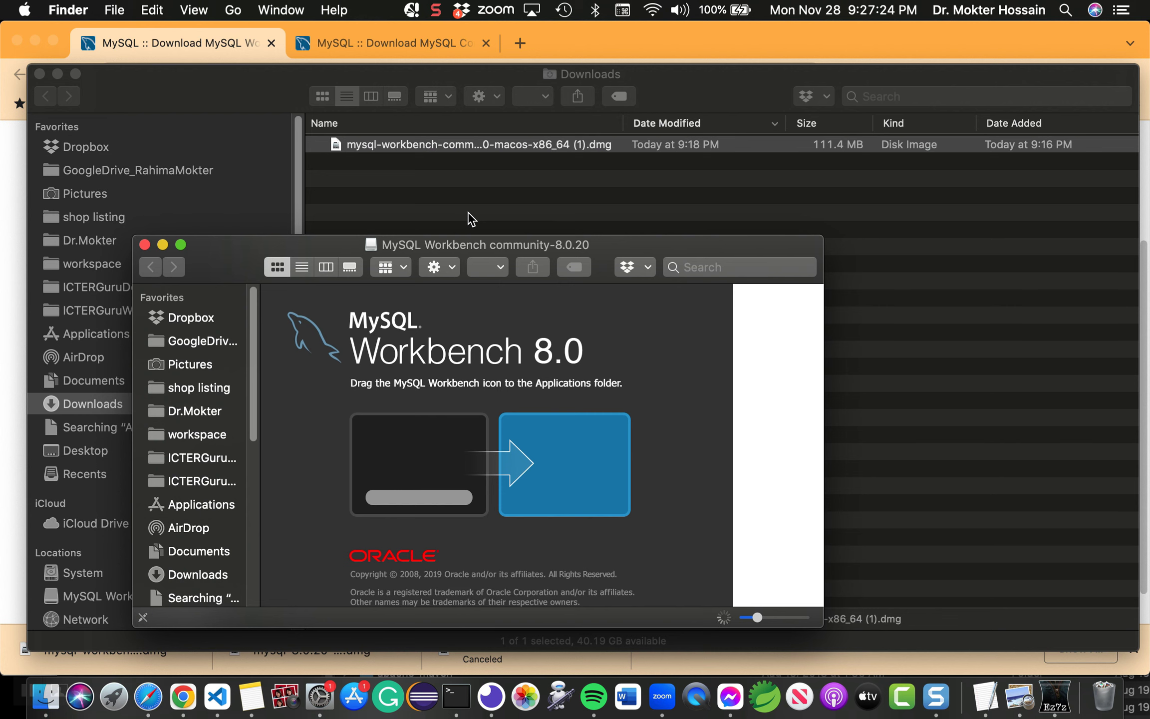
# Step: Drag MySQLWorkbench.app (145.4 MB) from the mounted disk image onto its Applications folder icon
pyautogui.moveTo(667, 246); pyautogui.dragTo(759, 132)
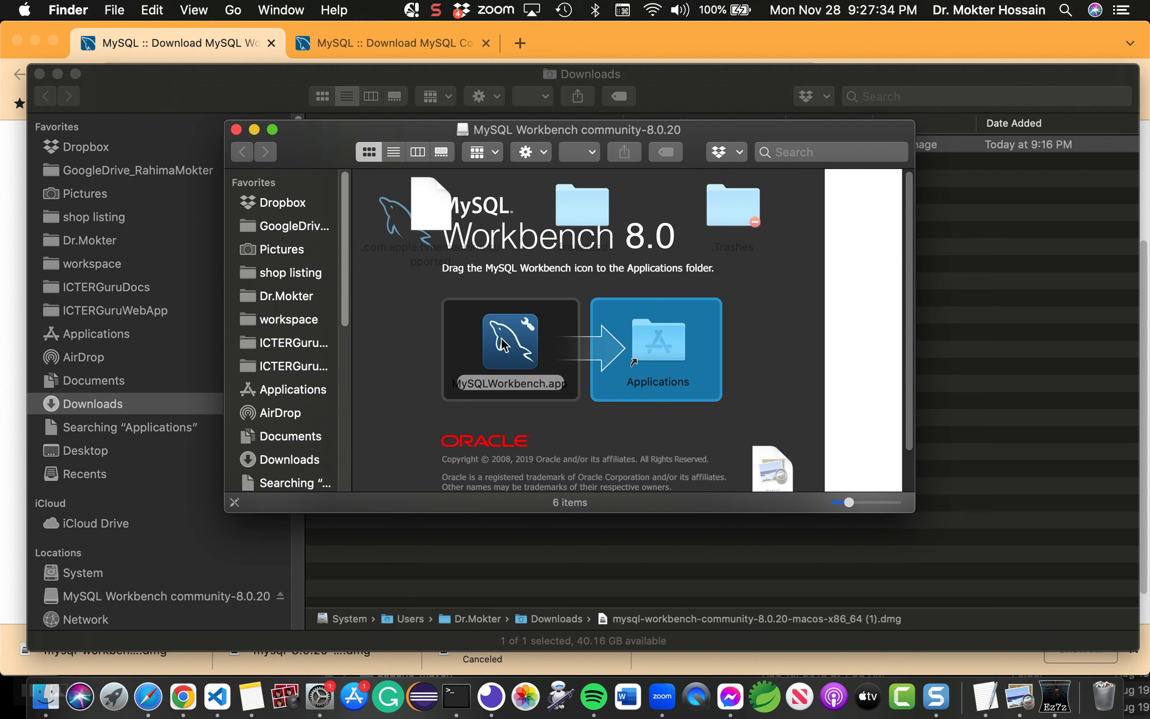
pyautogui.moveTo(505, 344); pyautogui.dragTo(666, 334)
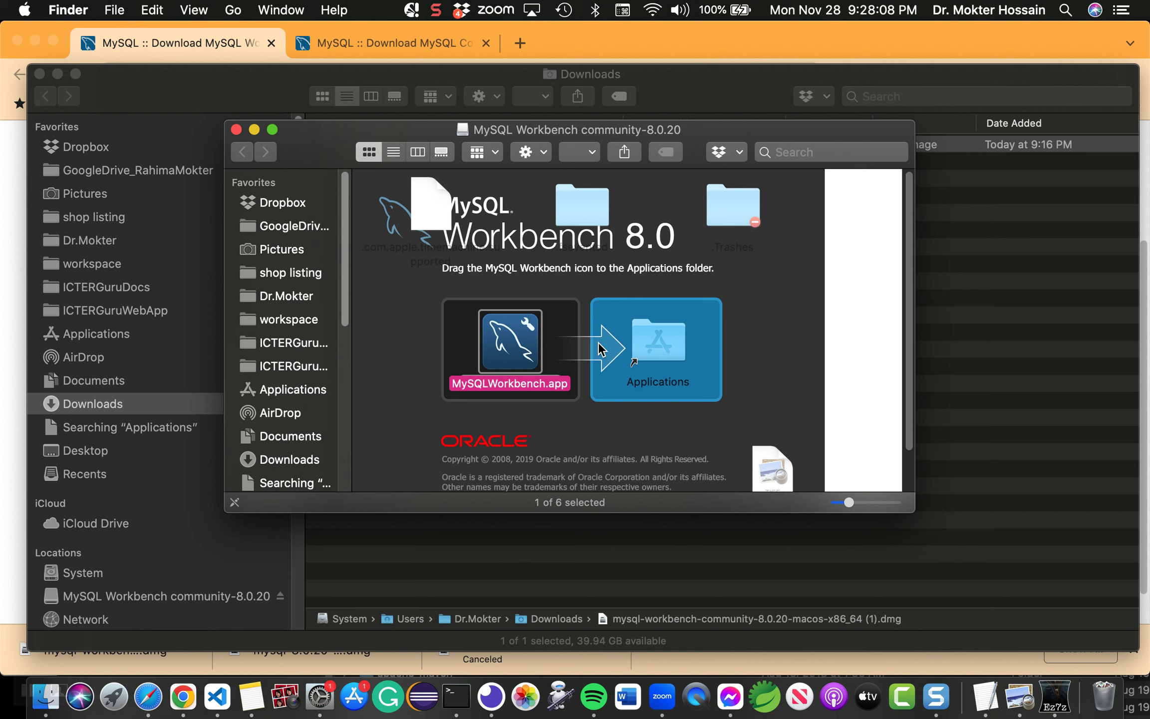
pyautogui.scroll(-2, 499, 379)
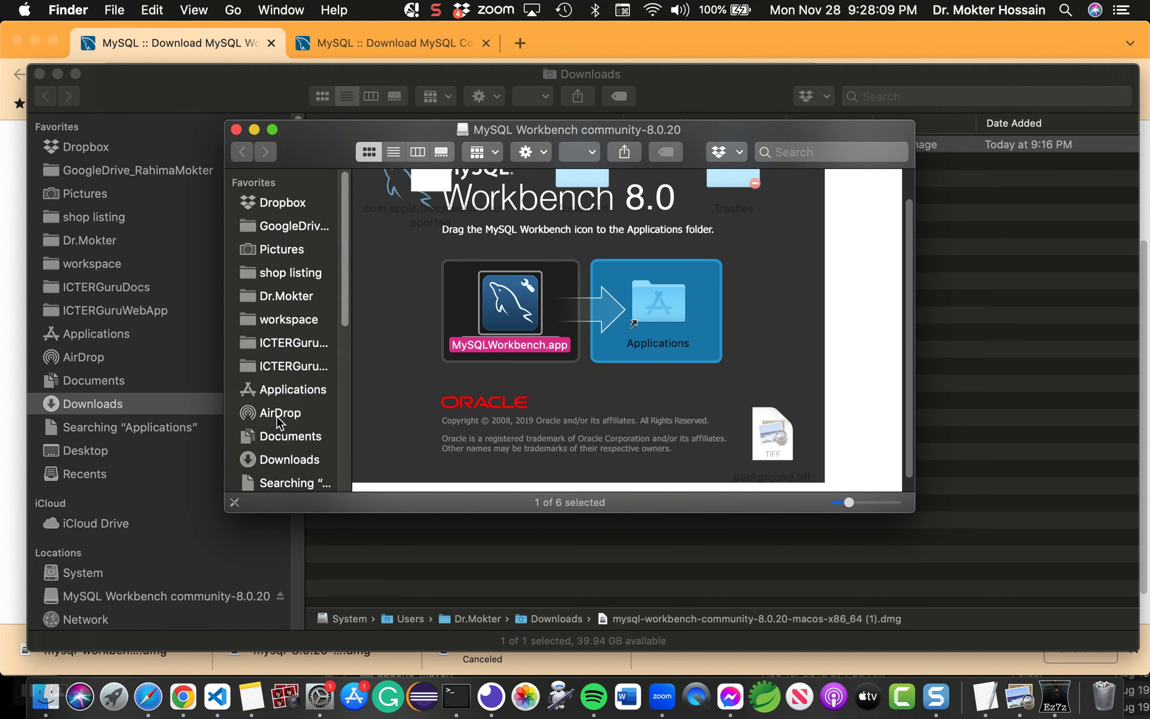
# Step: Find and select MySQLWorkbench.app among the 74 Applications items, then bring up the Apple menu
pyautogui.click(294, 388)
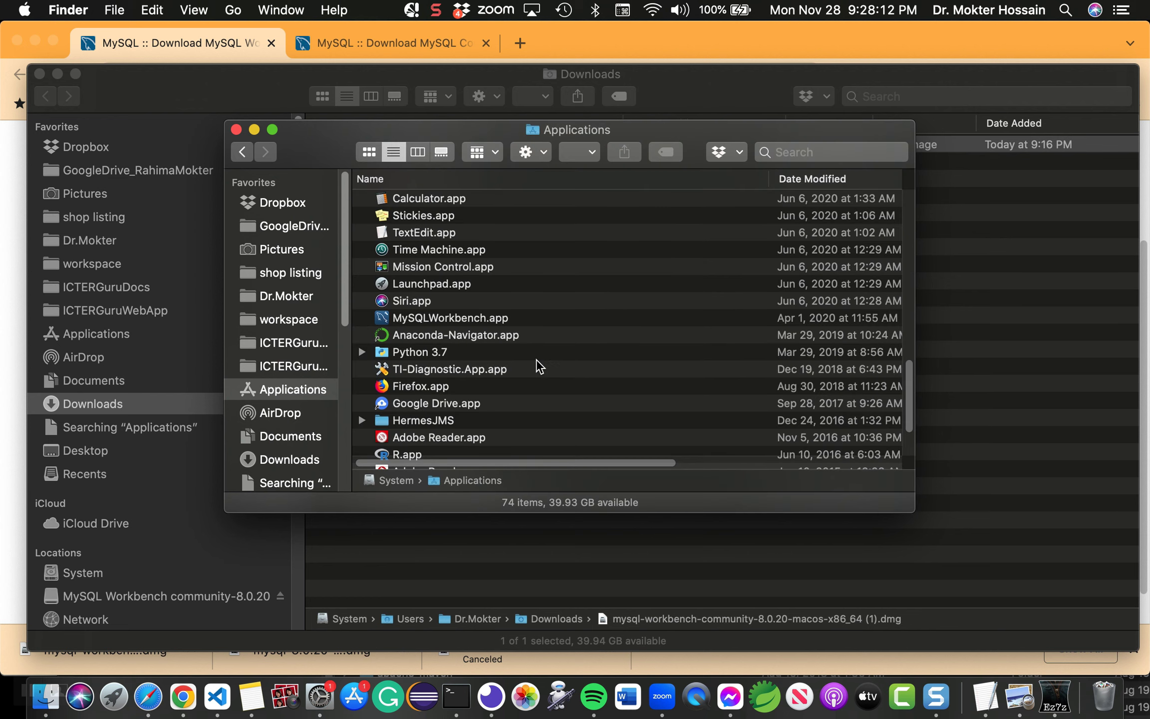
pyautogui.scroll(-1, 556, 359)
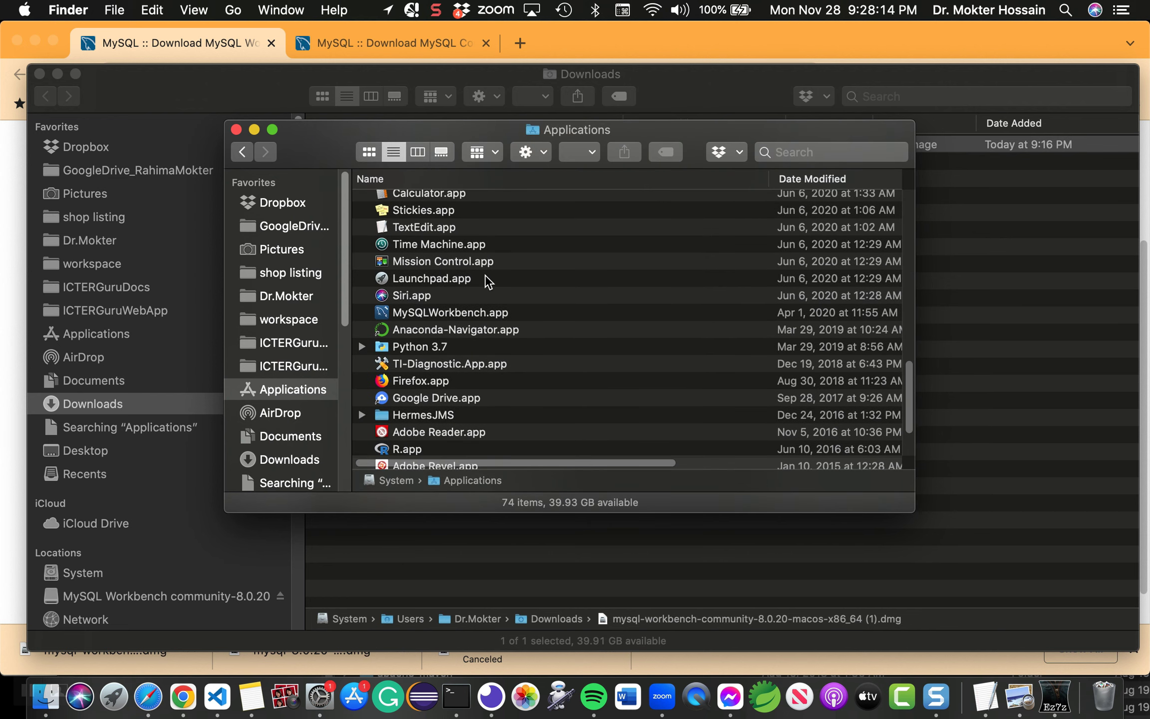
pyautogui.scroll(-5, 524, 300)
pyautogui.scroll(-5, 302, 389)
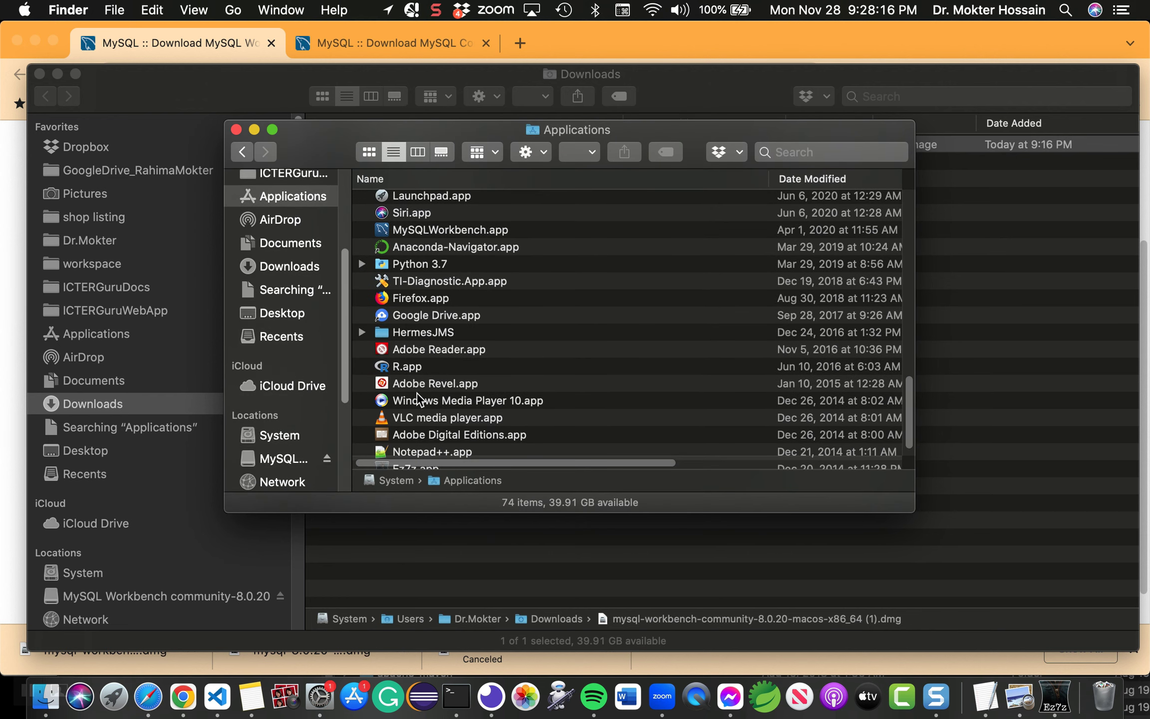
pyautogui.scroll(-3, 441, 396)
pyautogui.scroll(6, 441, 396)
pyautogui.scroll(5, 441, 396)
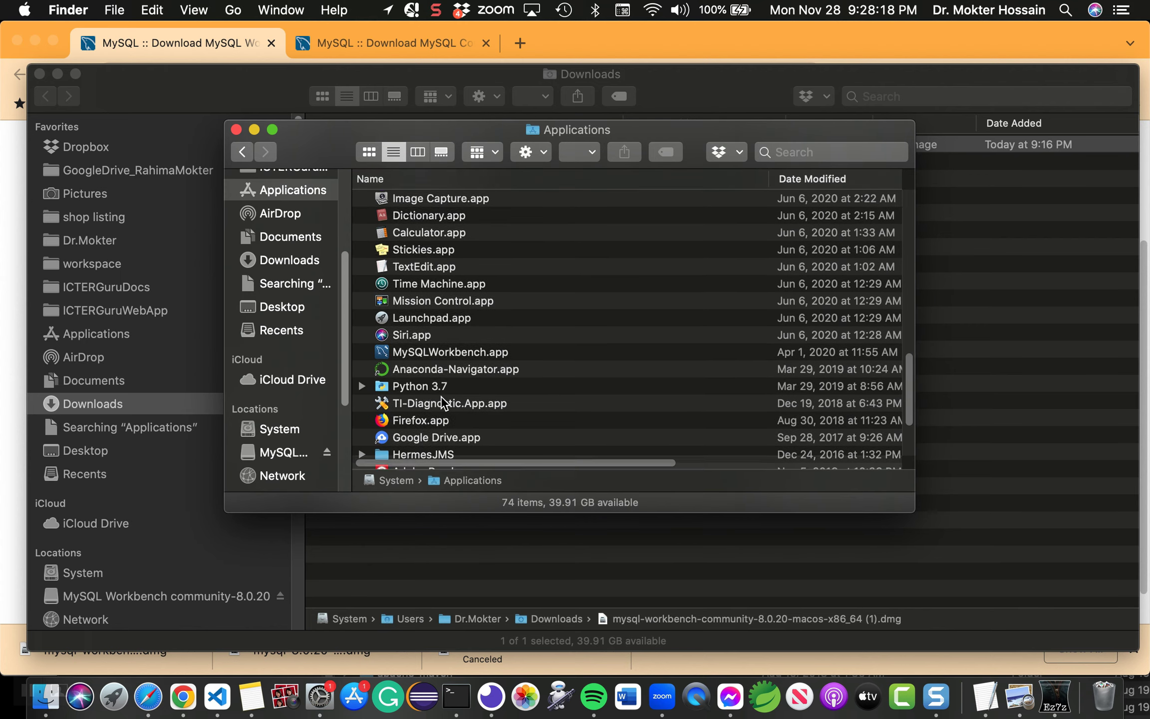
pyautogui.scroll(-3, 398, 394)
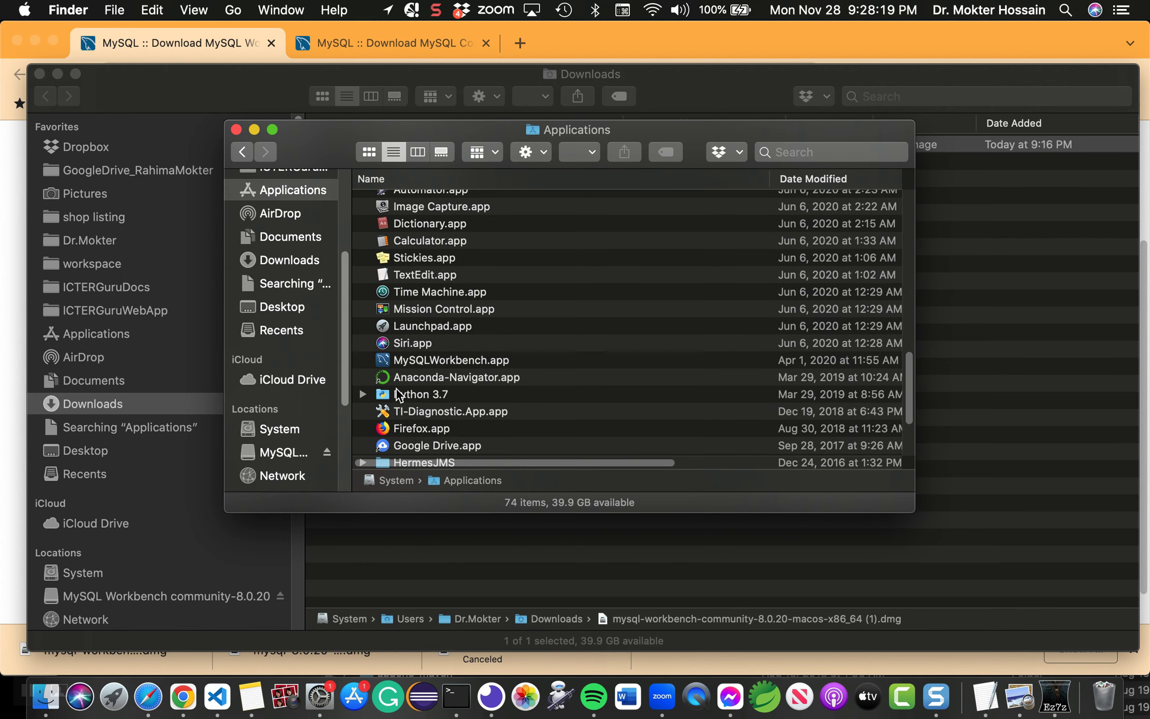
pyautogui.click(459, 360)
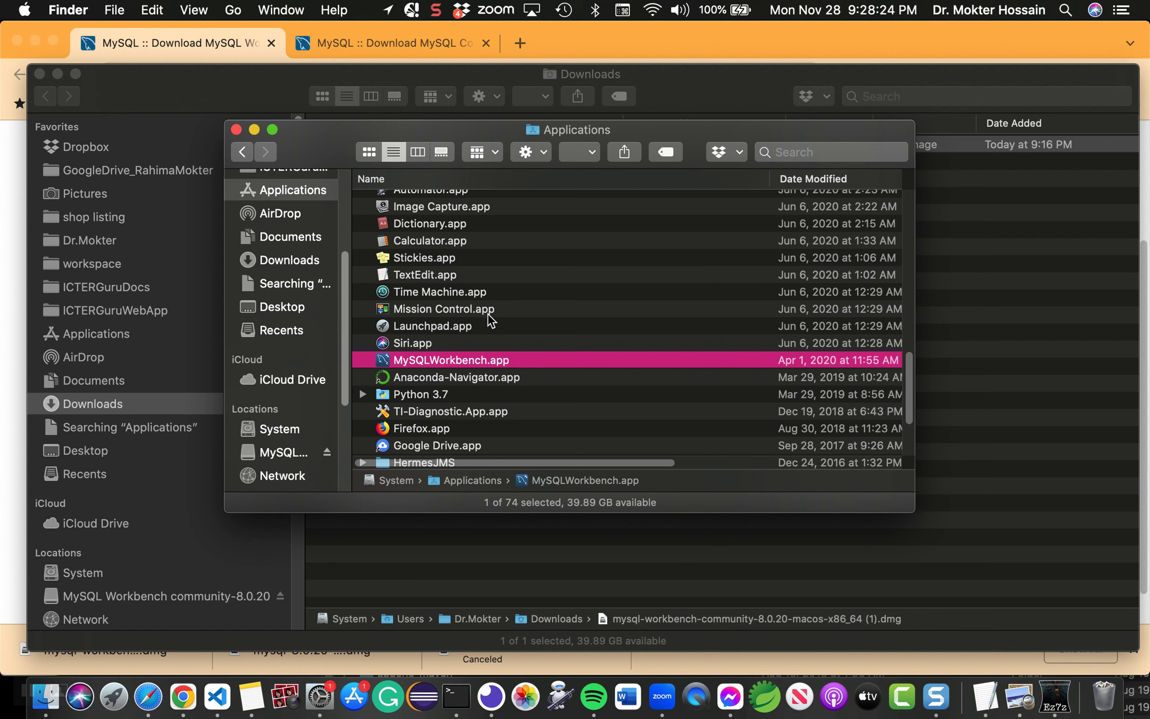
pyautogui.click(24, 11)
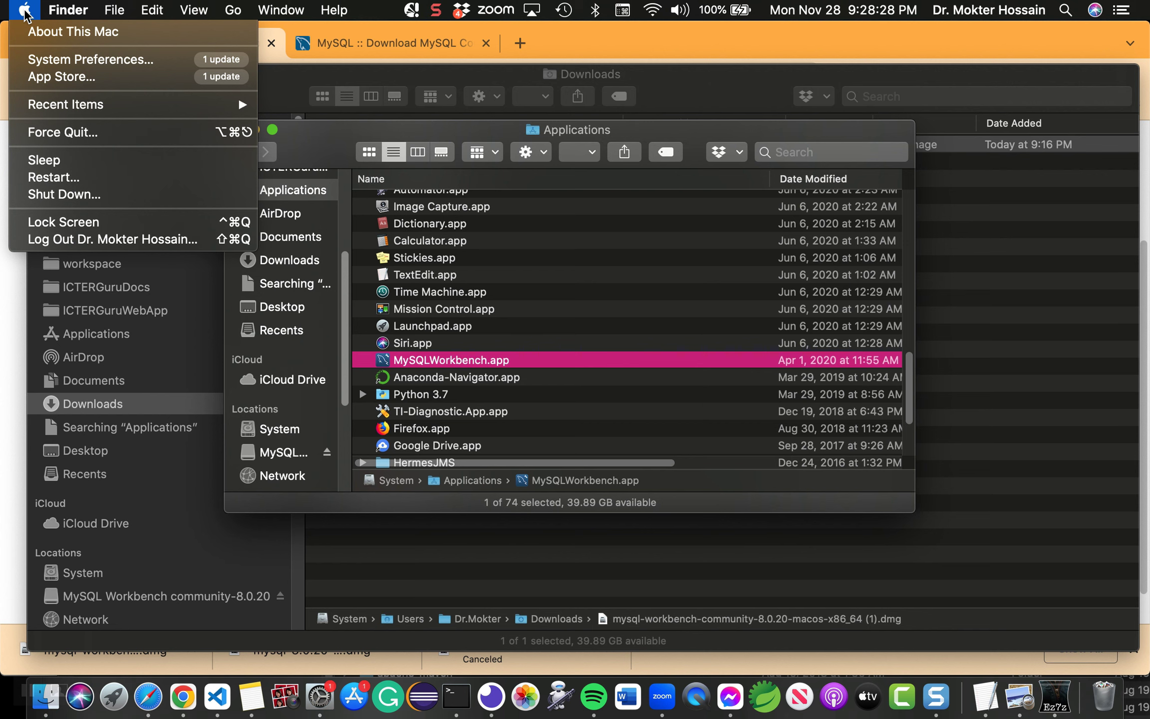
# Step: Show the General page of Security & Privacy in System Preferences and move its window to the lower left
pyautogui.click(135, 60)
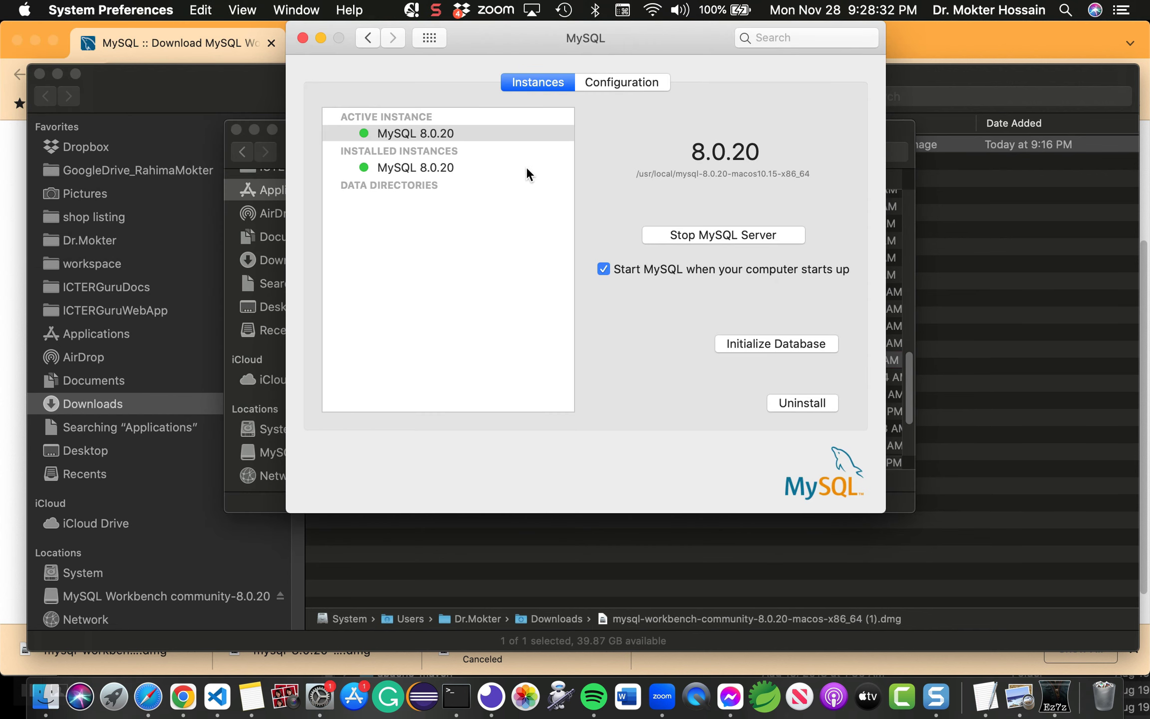
pyautogui.click(429, 38)
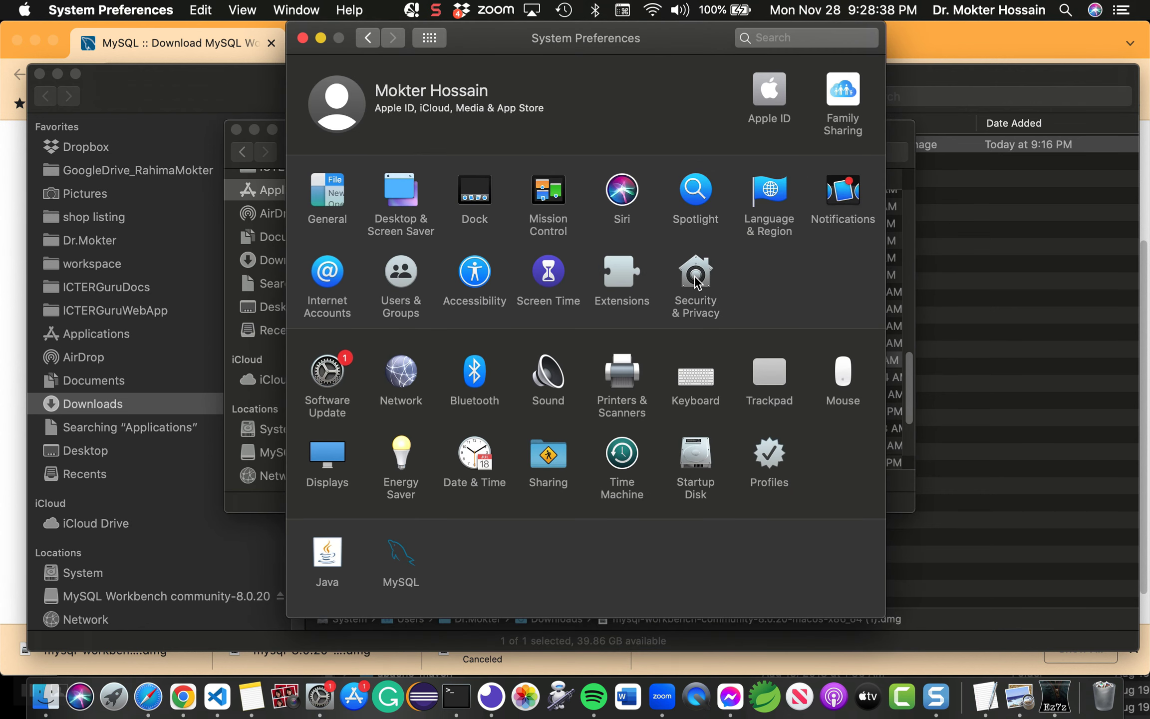
pyautogui.click(695, 280)
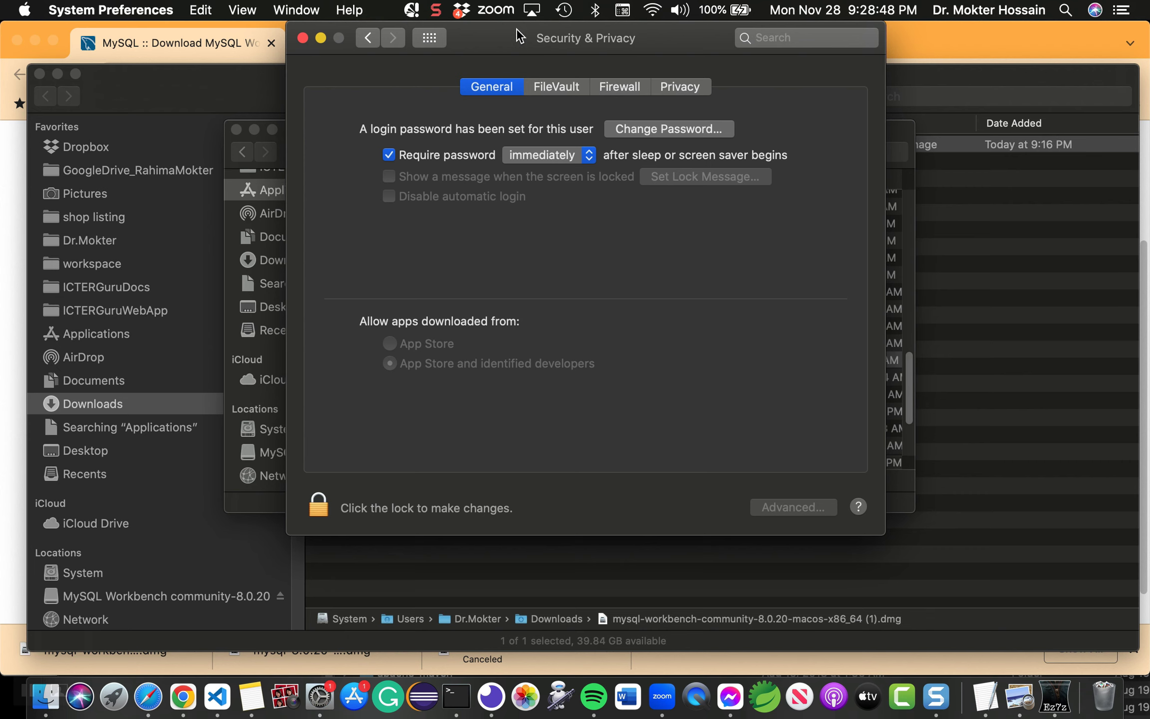
pyautogui.moveTo(516, 28); pyautogui.dragTo(217, 268)
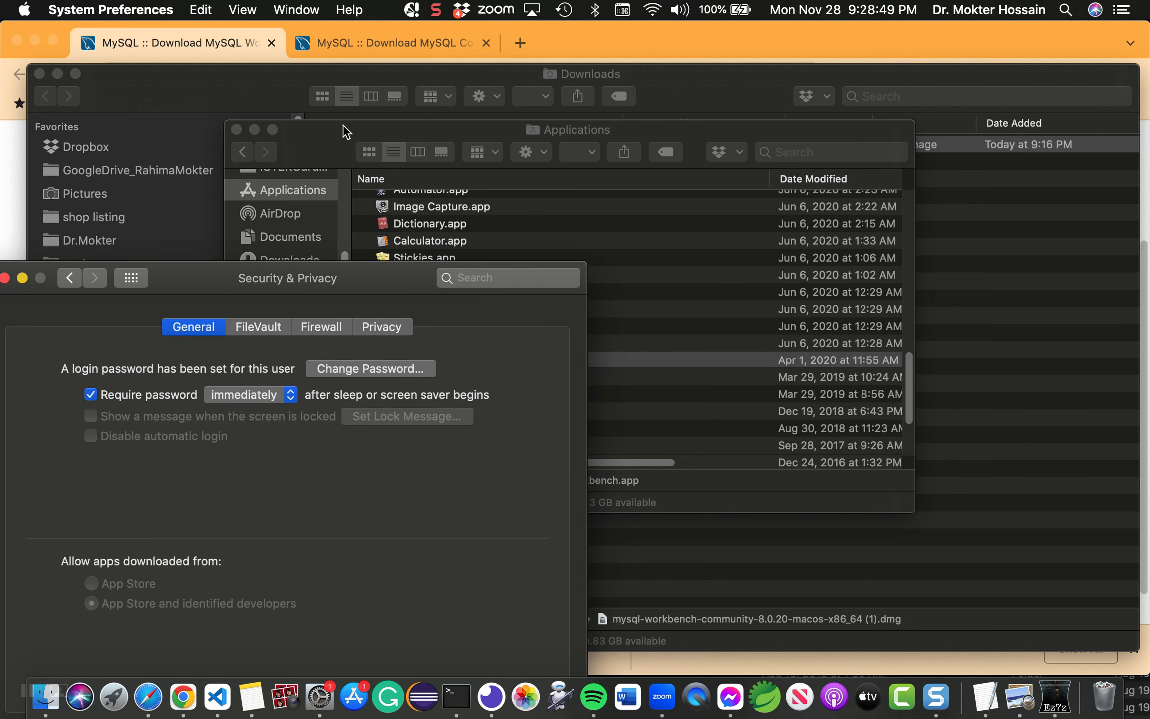
# Step: Launch MySQLWorkbench.app from Applications and the Dock, triggering the cannot-check-for-malicious-software alert
pyautogui.click(385, 130)
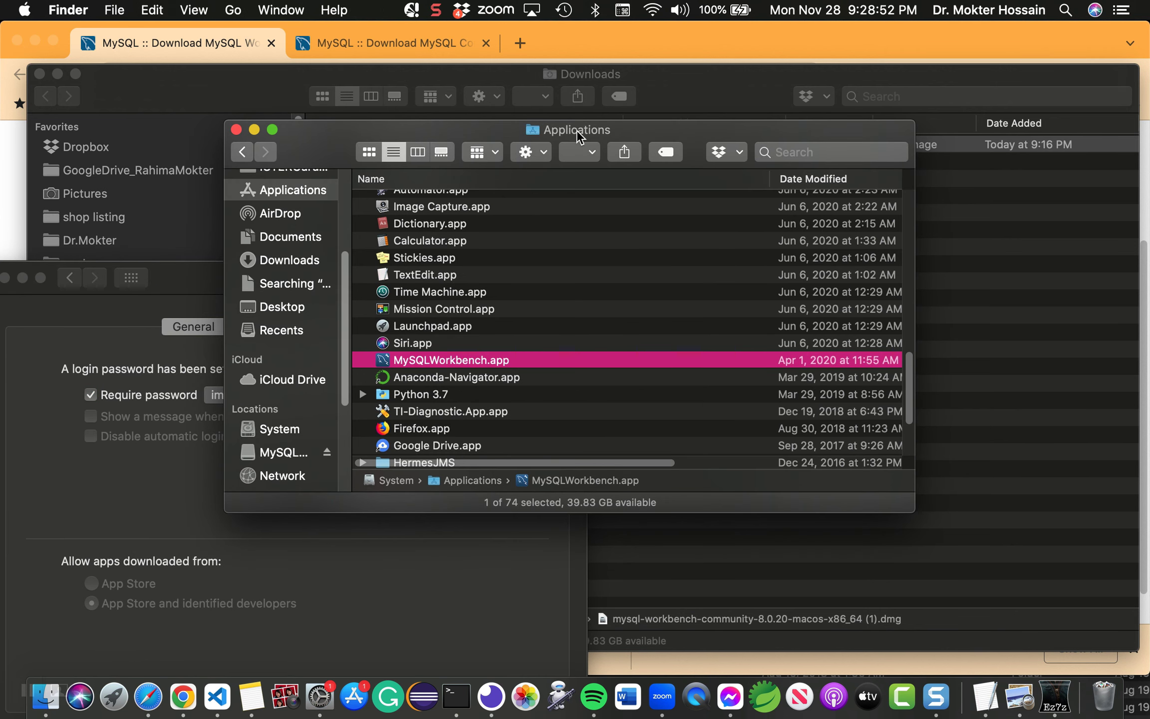
pyautogui.doubleClick(416, 359)
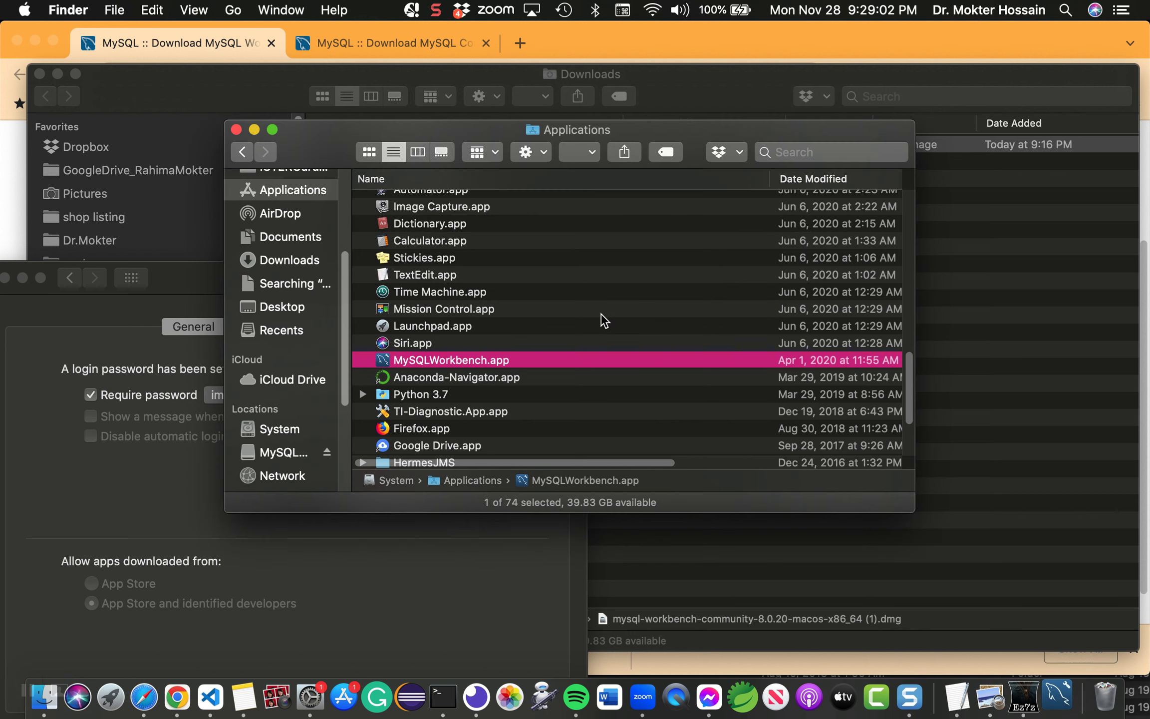
pyautogui.click(1060, 680)
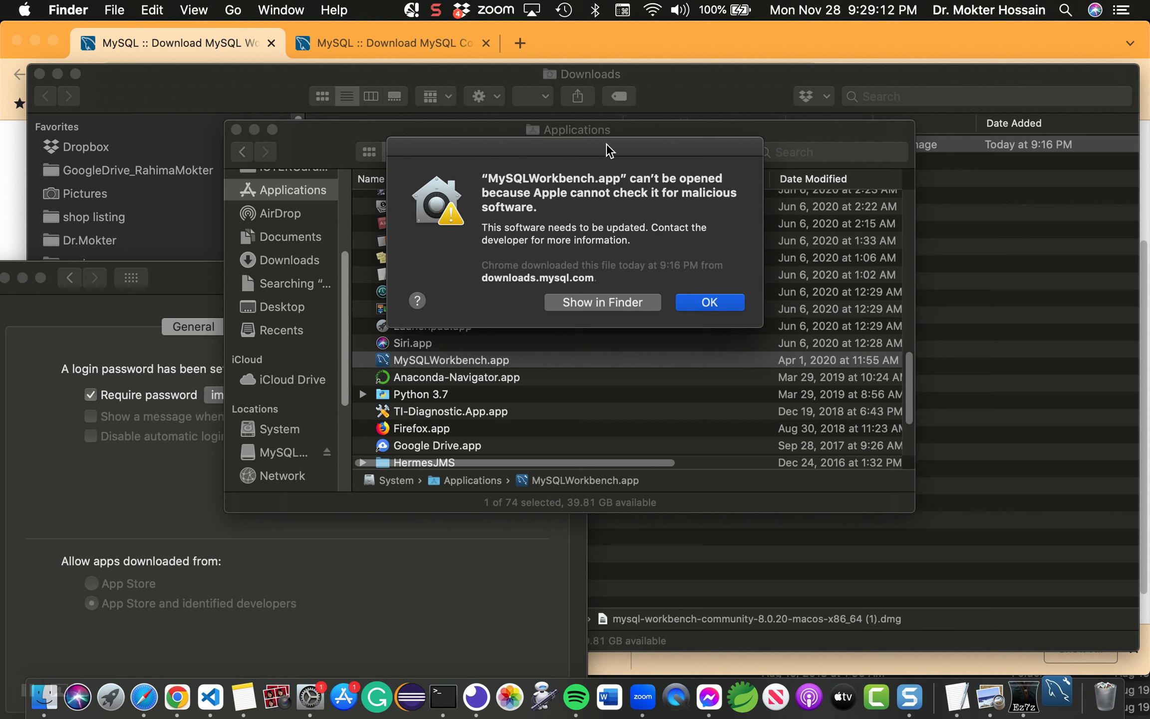
pyautogui.moveTo(605, 143); pyautogui.dragTo(608, 140)
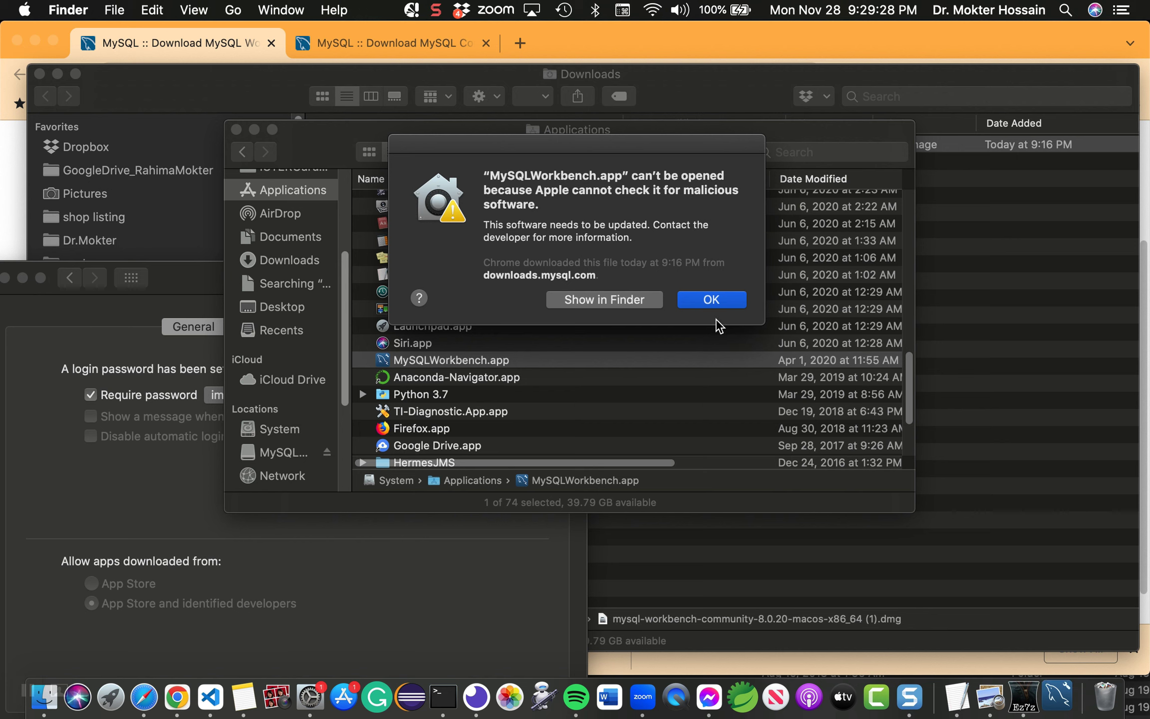
# Step: Bring the Security & Privacy window forward, reposition it higher, and dismiss the blocked-app alert
pyautogui.click(24, 10)
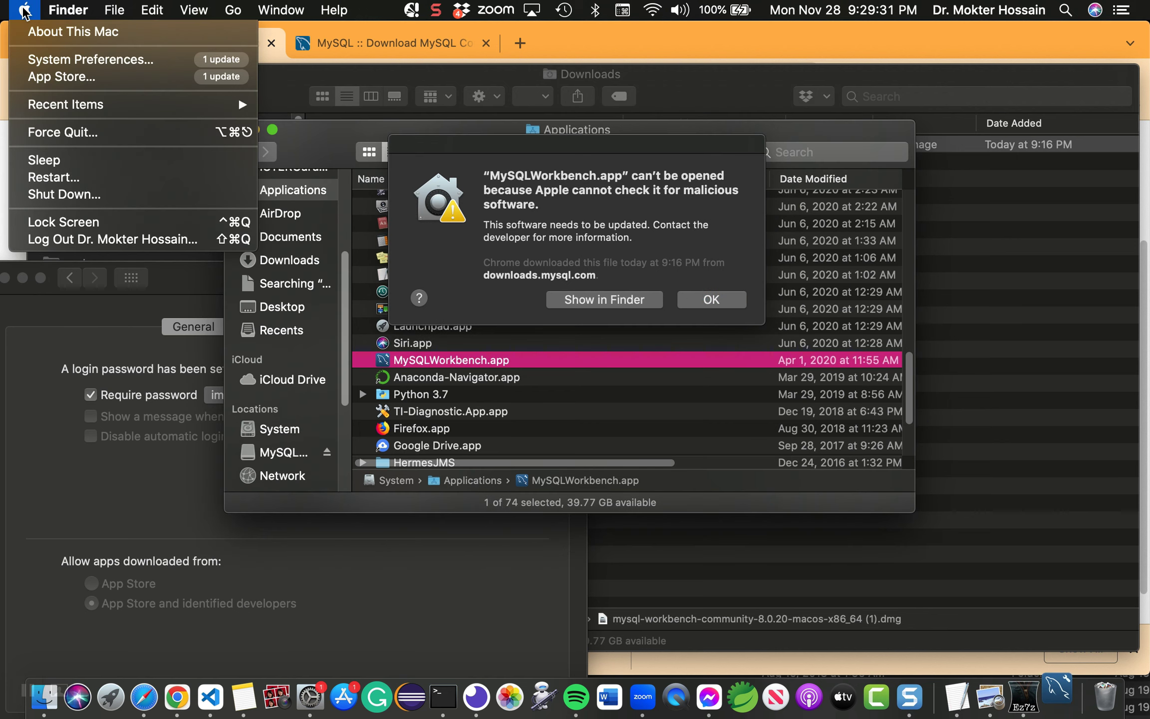
pyautogui.click(87, 60)
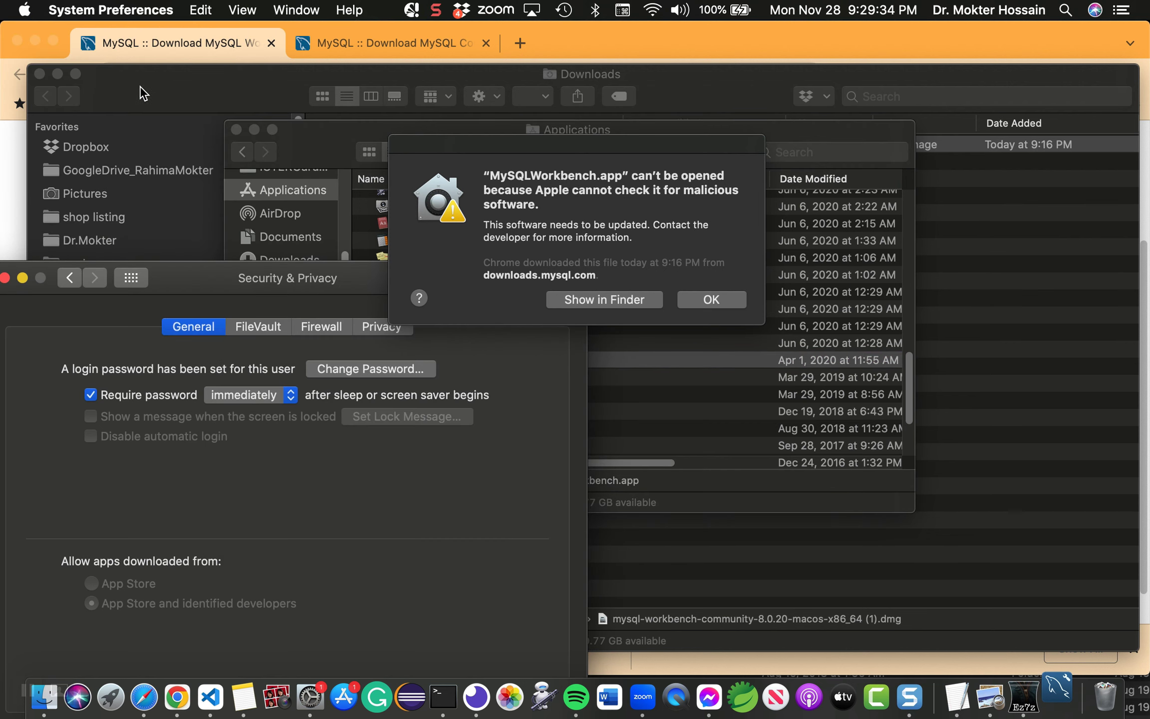
pyautogui.moveTo(213, 272); pyautogui.dragTo(315, 74)
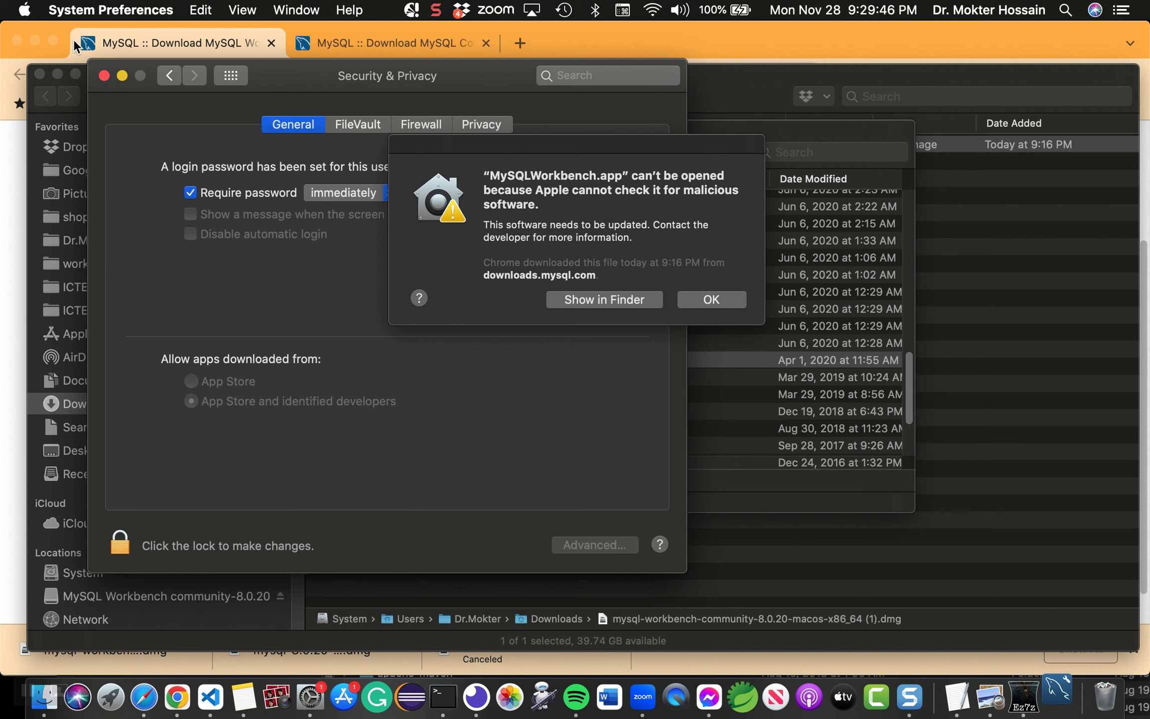
pyautogui.click(721, 300)
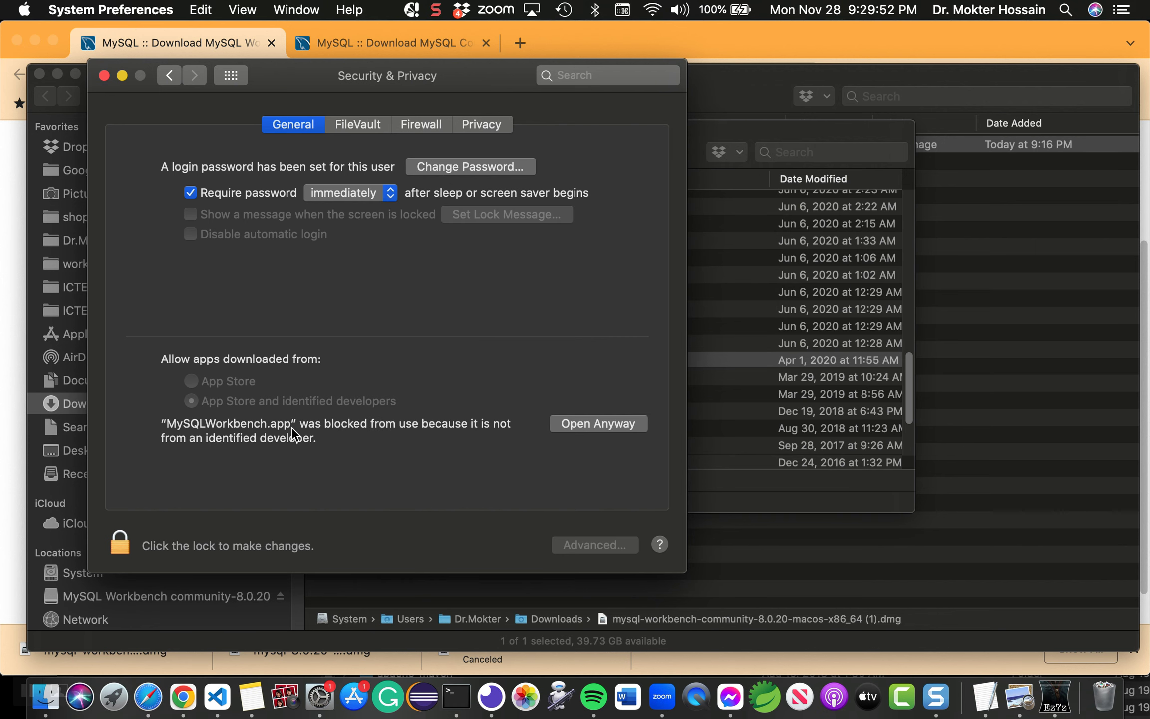
# Step: Allow MySQLWorkbench.app with Open Anyway on the General page, authorising with the account password
pyautogui.click(497, 123)
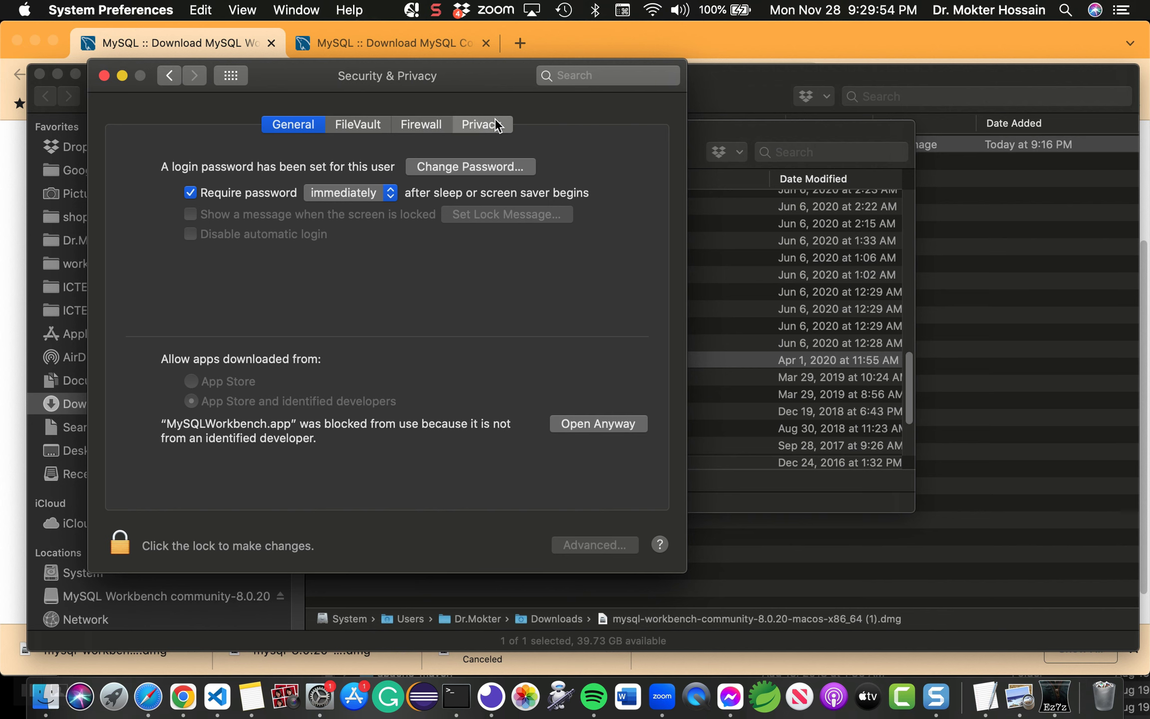
pyautogui.click(287, 129)
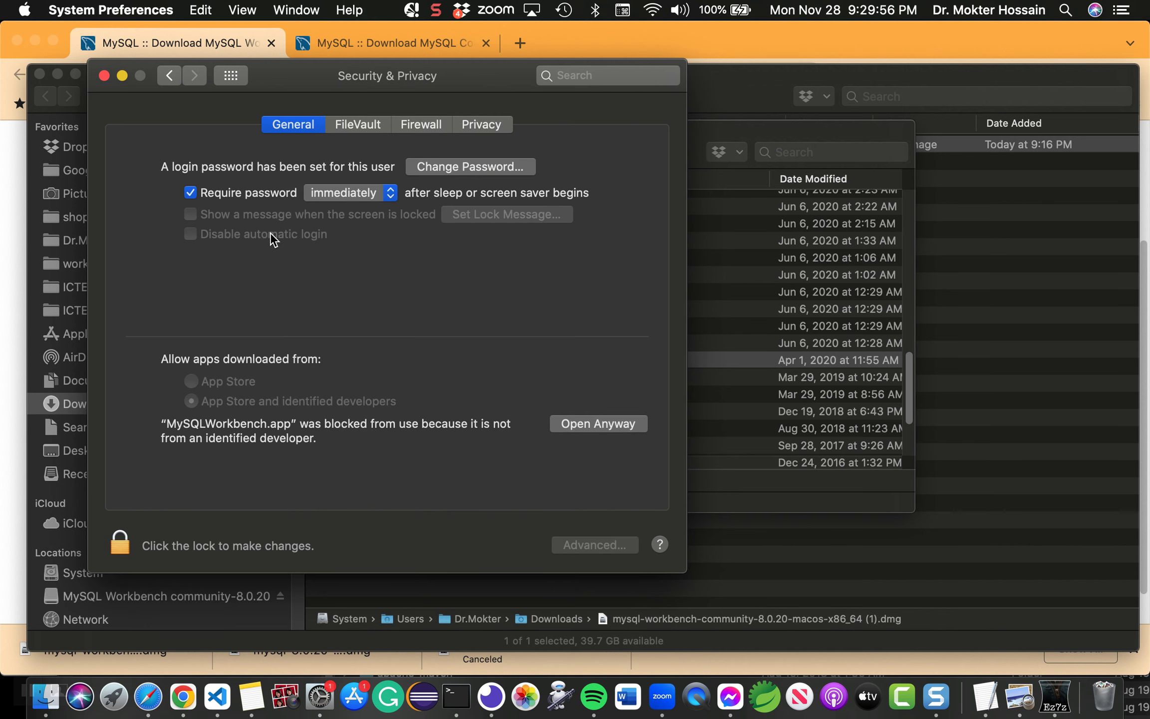
pyautogui.click(595, 423)
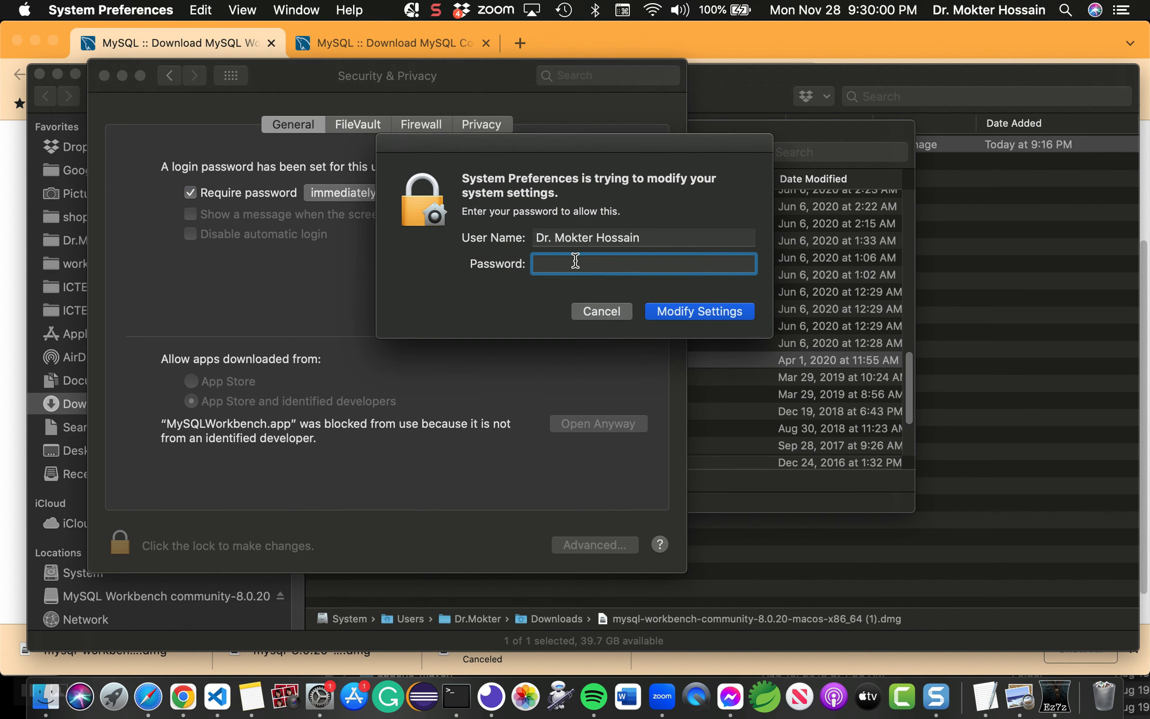
pyautogui.write('*********')
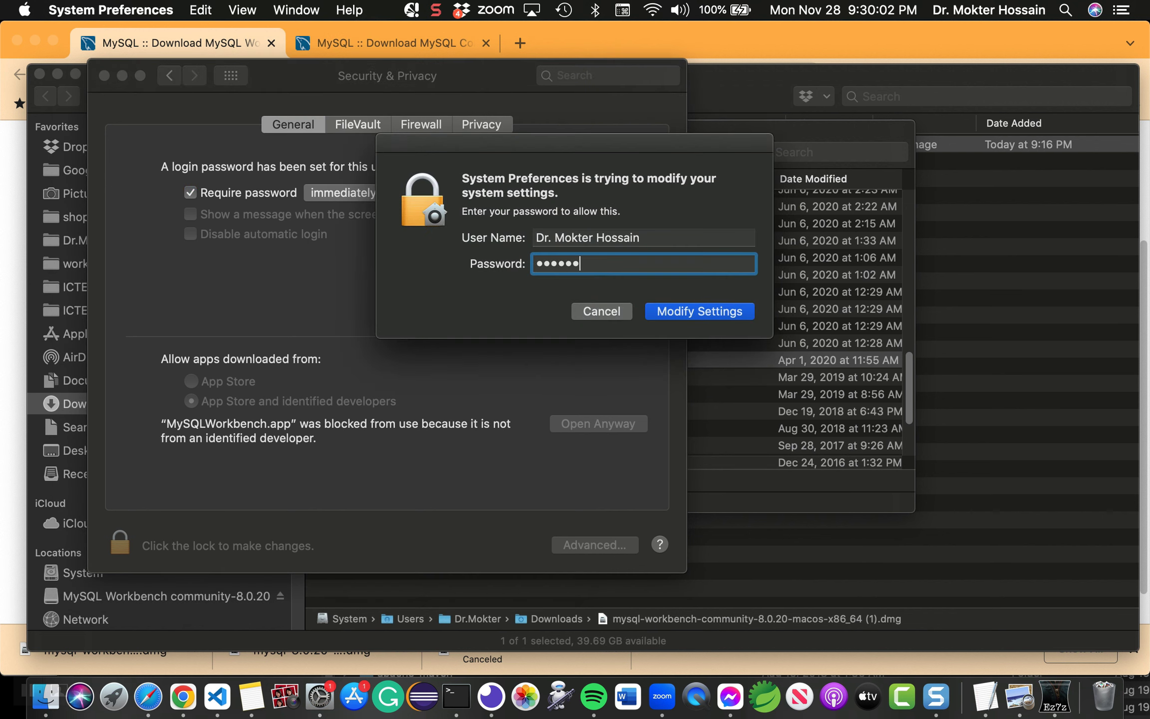
pyautogui.click(706, 313)
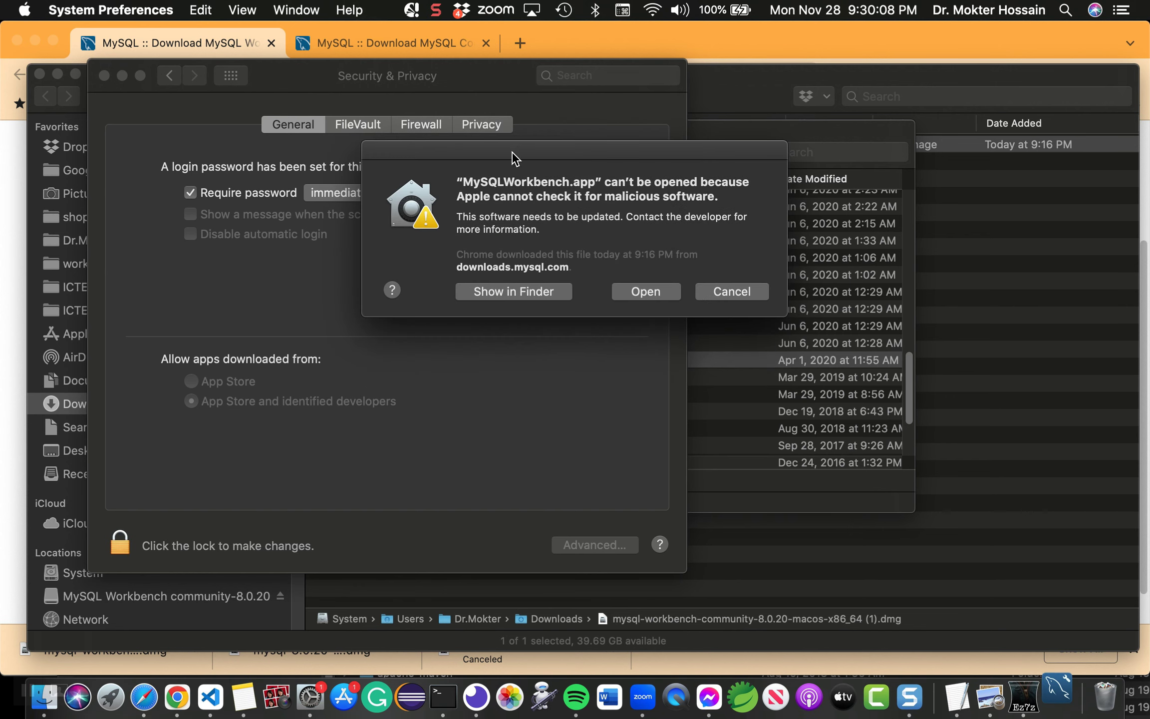
# Step: Confirm Open in the malware warning, close Security & Privacy, and bring MySQL Workbench forward
pyautogui.moveTo(512, 151); pyautogui.dragTo(662, 134)
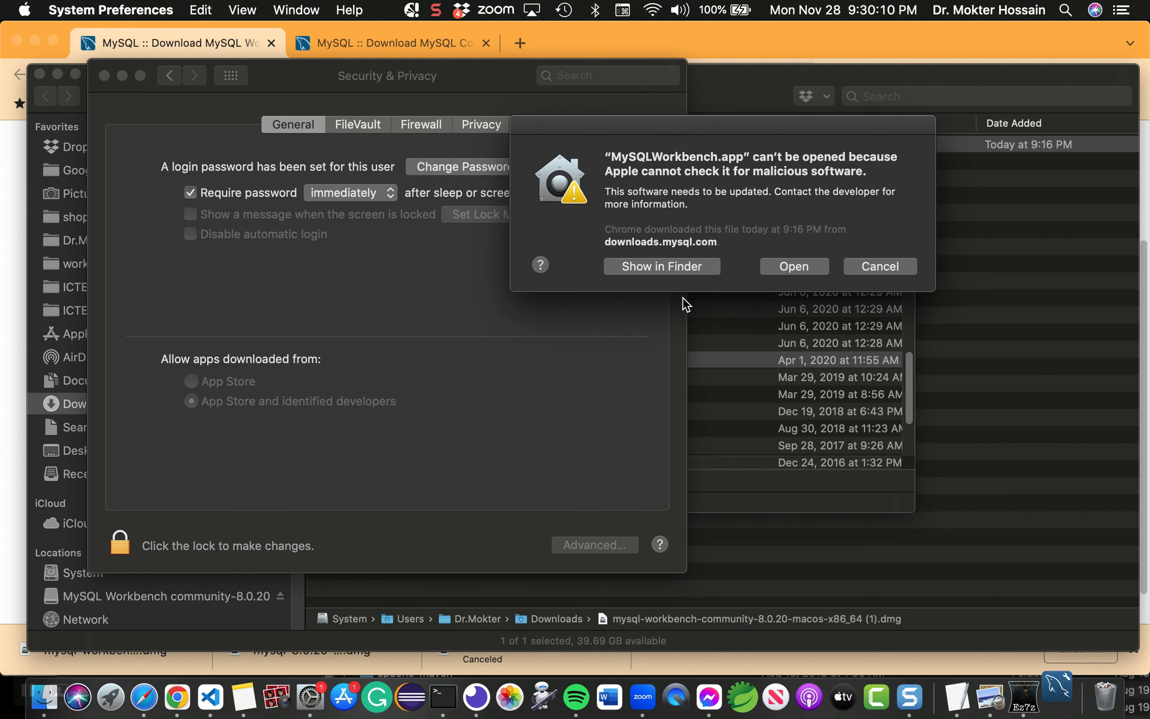
pyautogui.click(797, 269)
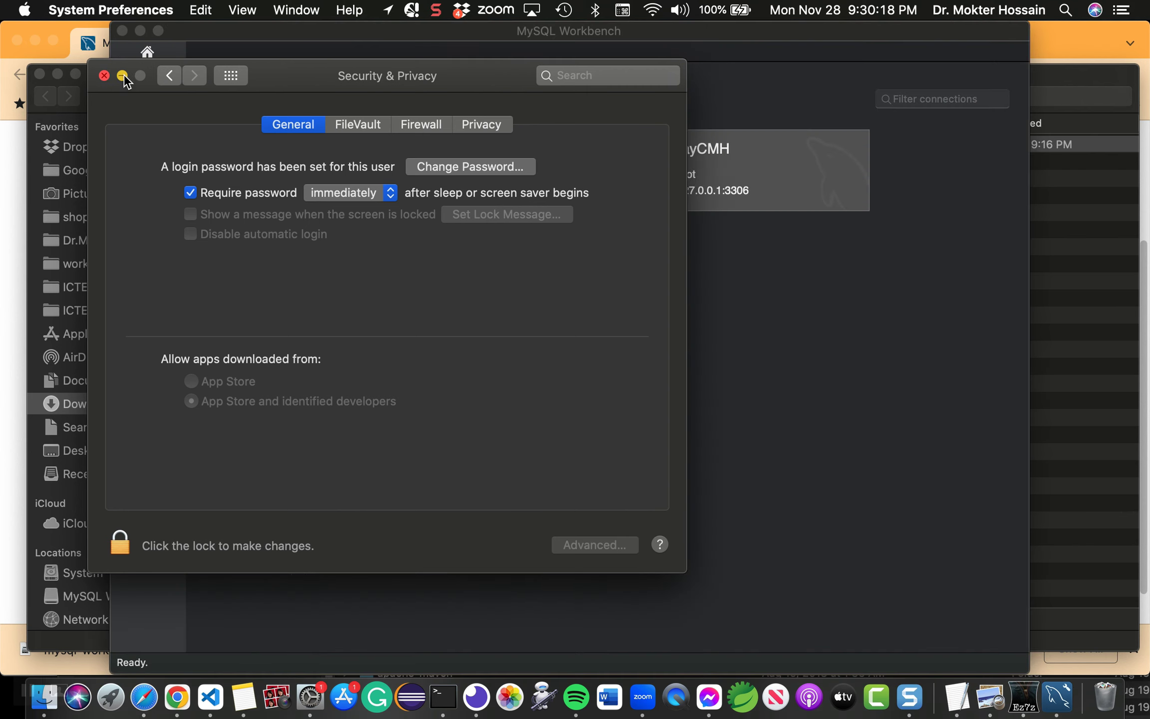
pyautogui.click(104, 76)
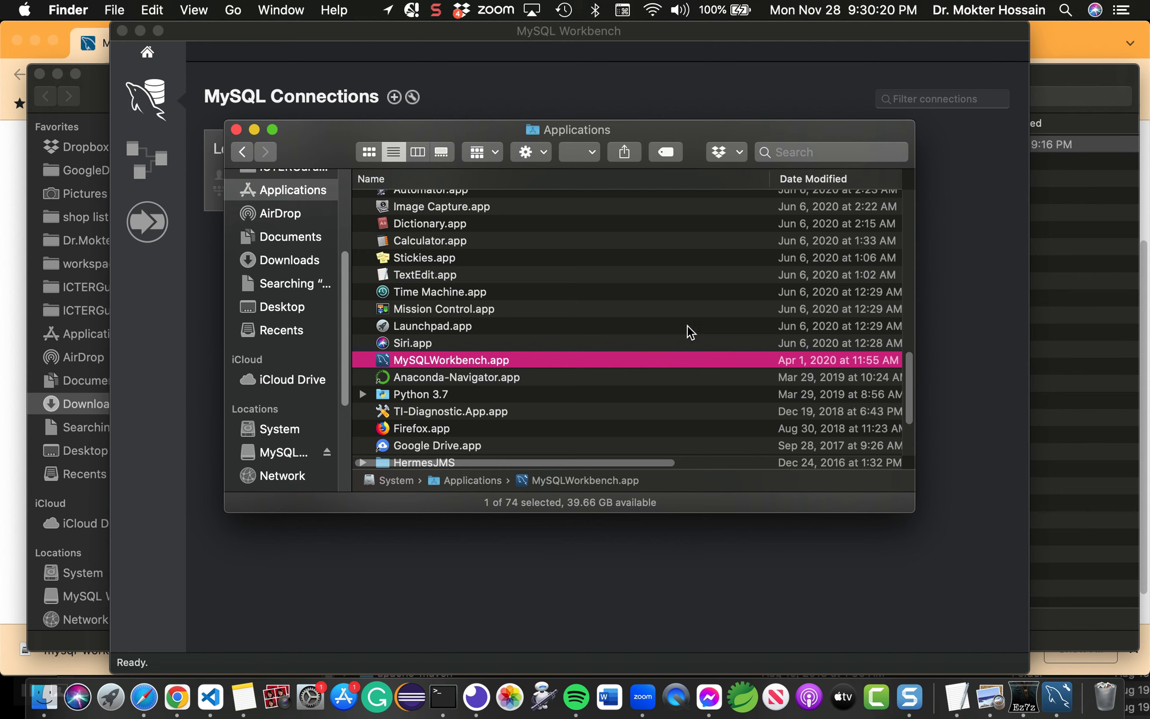
pyautogui.click(1058, 695)
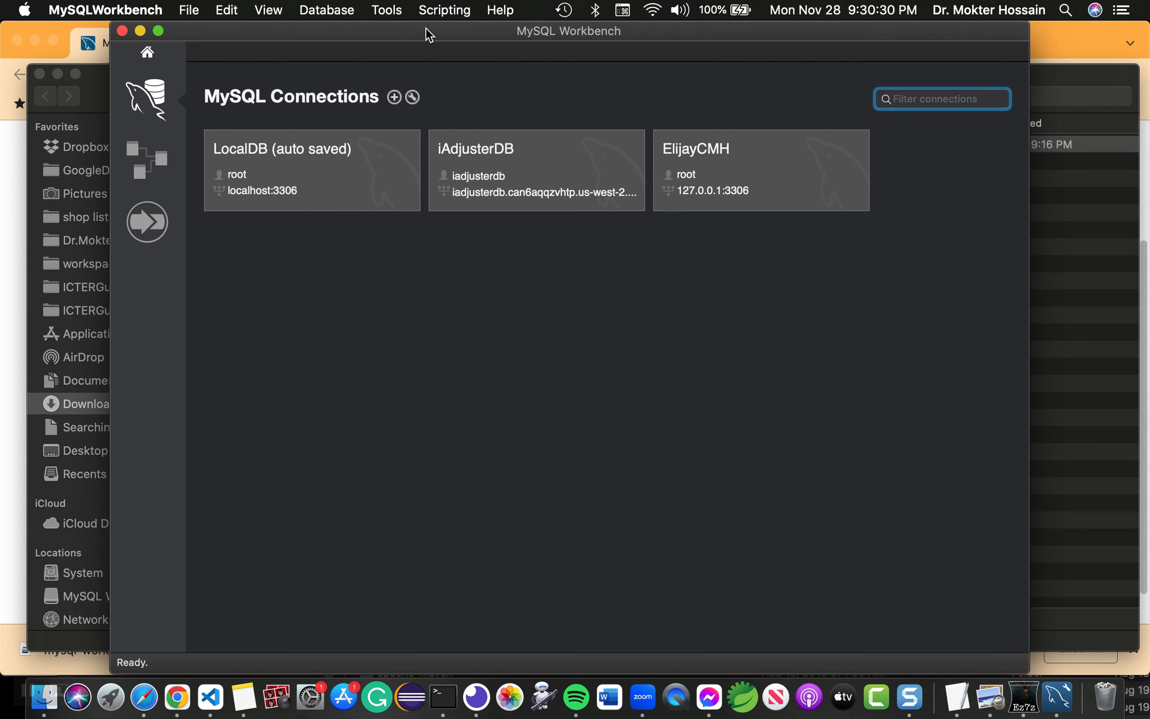
# Step: Open the LocalDB connection and show its Client Connections page with 4 threads connected
pyautogui.moveTo(425, 27); pyautogui.dragTo(444, 11)
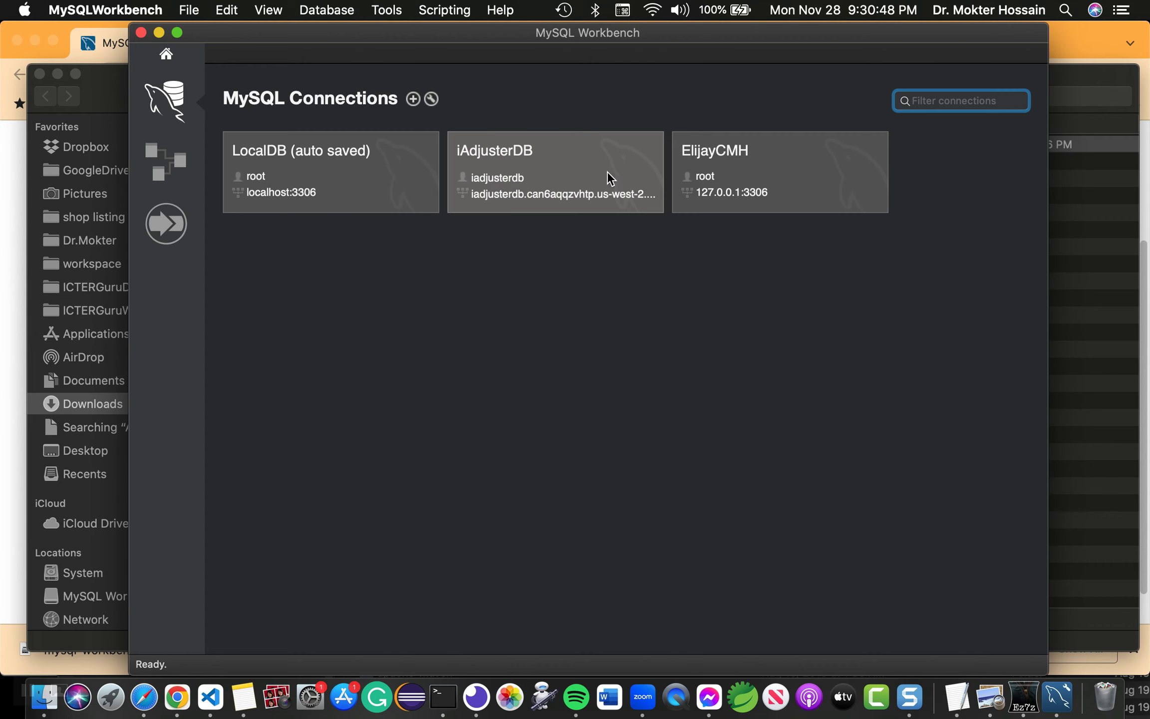
pyautogui.click(274, 165)
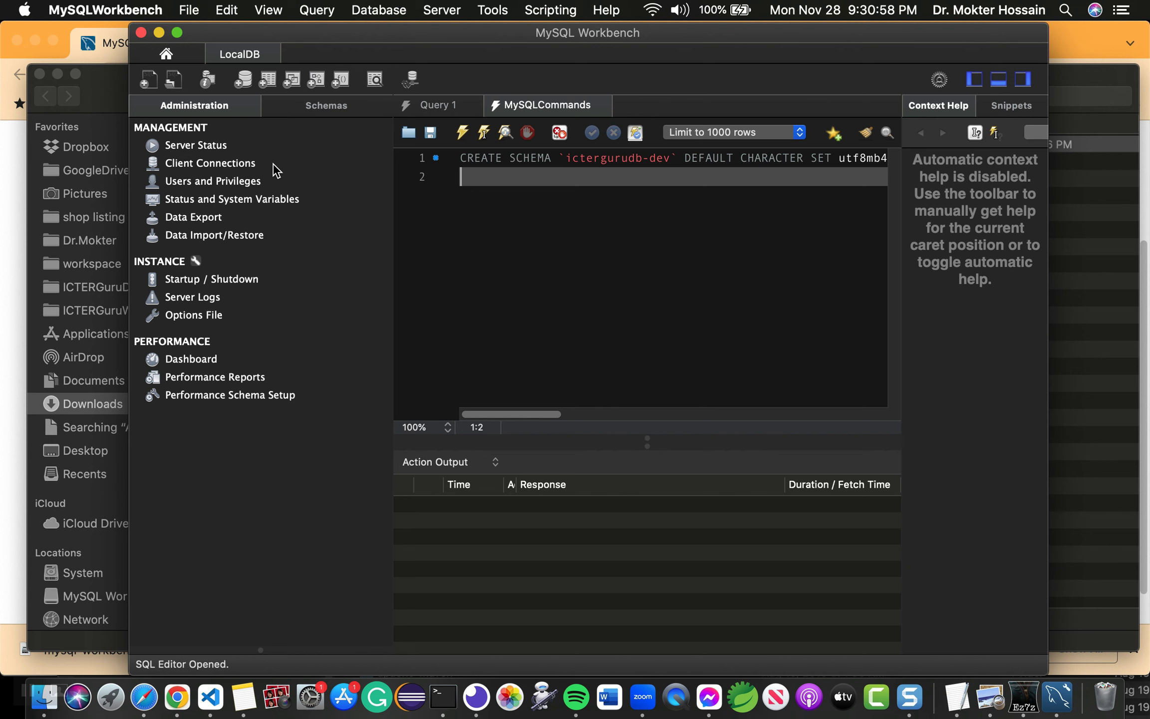
pyautogui.click(249, 164)
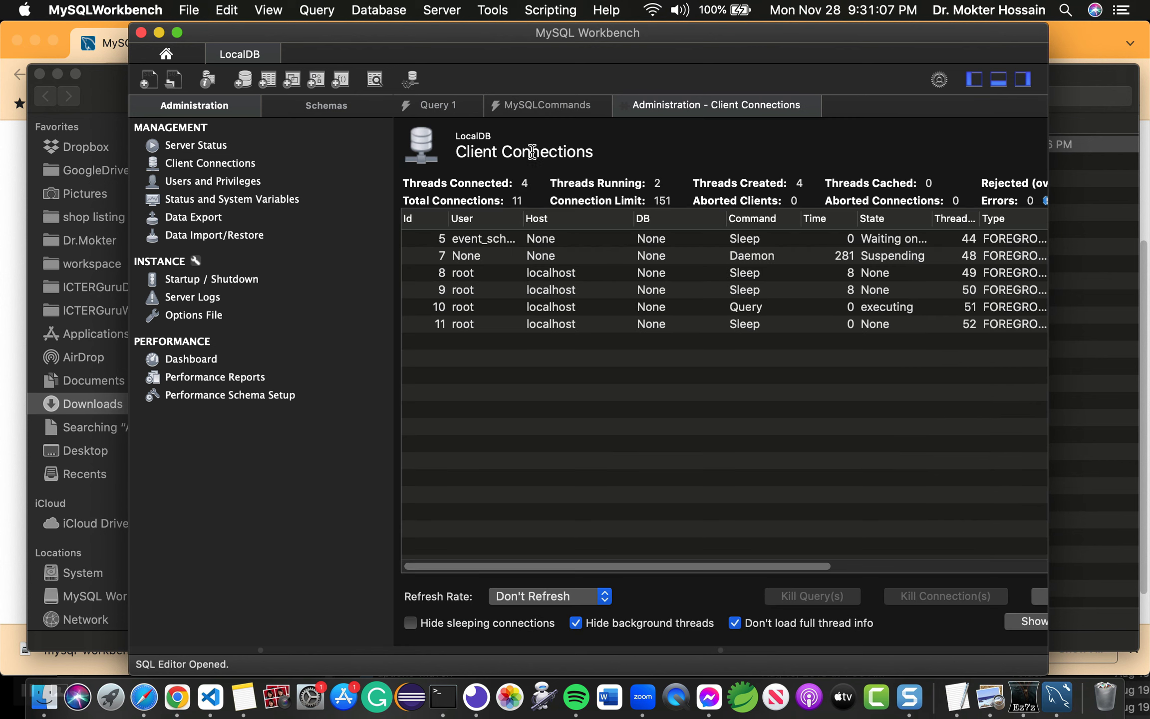
# Step: Check LocalDB's Server Status (version 8.0.20, port 3306), then switch the Navigator to Schemas
pyautogui.click(192, 146)
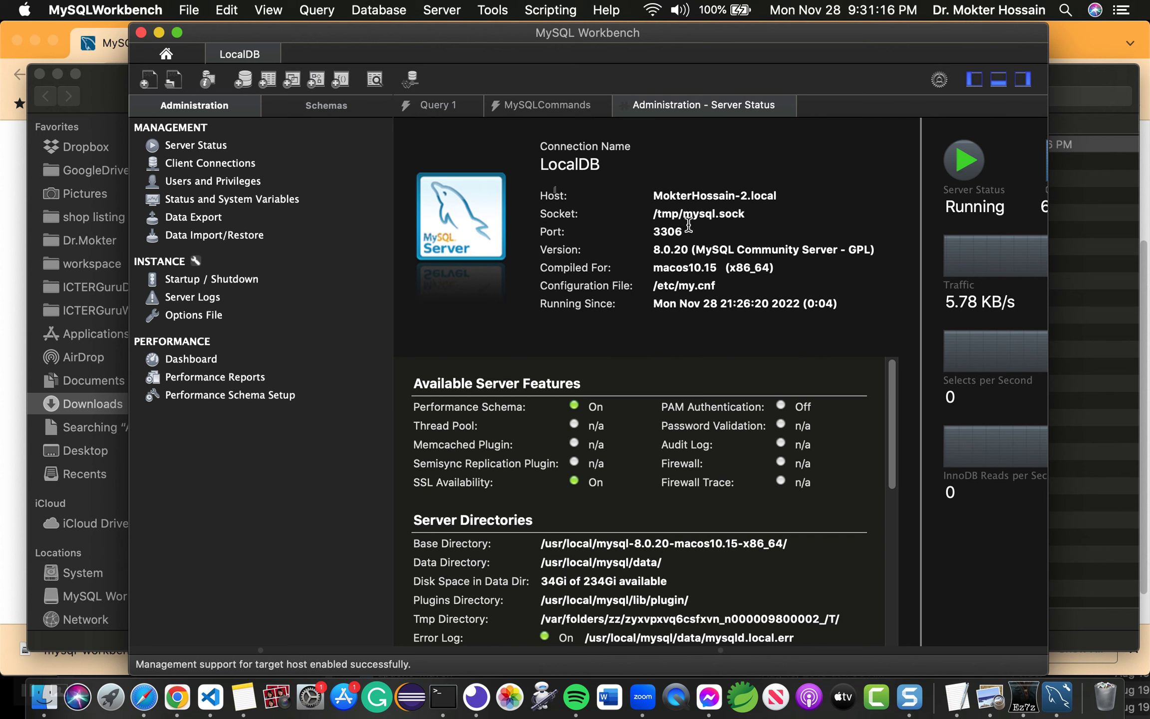
pyautogui.doubleClick(659, 231)
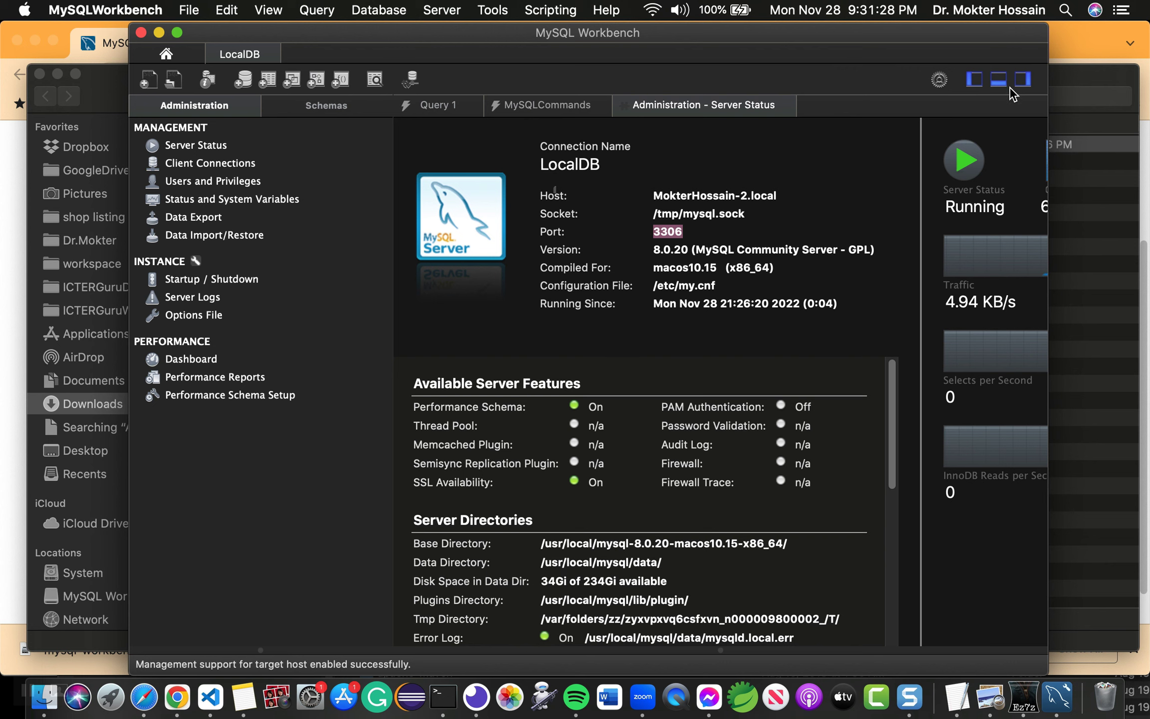
pyautogui.moveTo(1051, 74); pyautogui.dragTo(1147, 80)
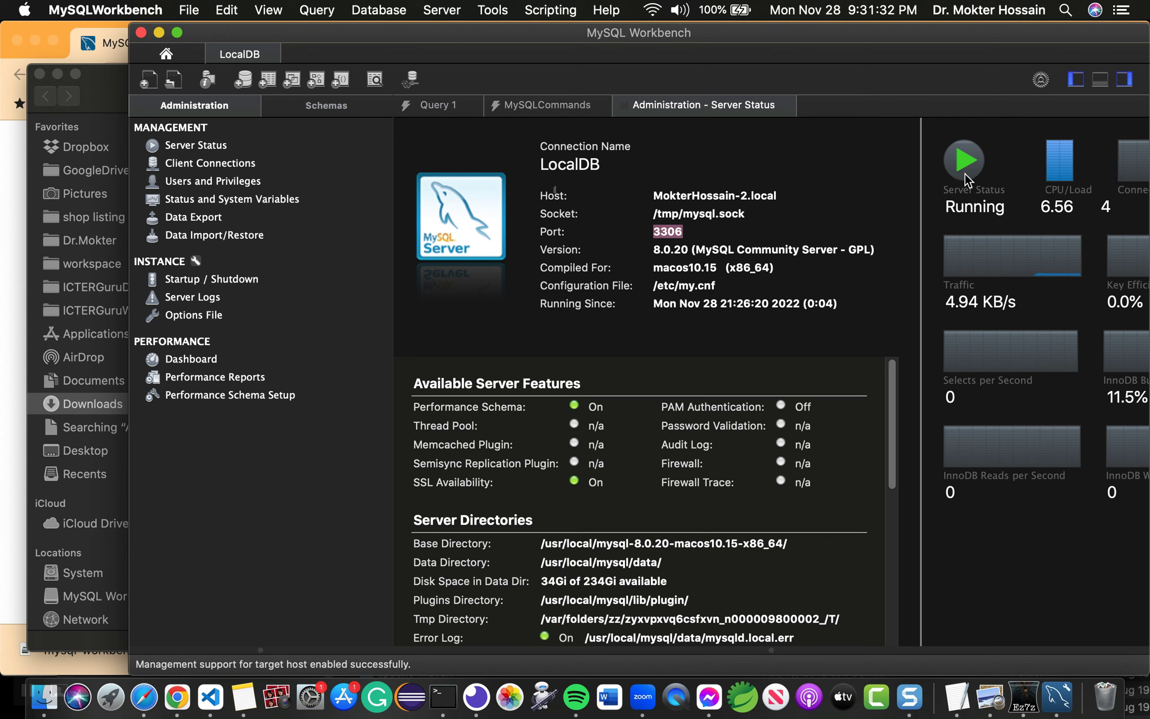
pyautogui.click(964, 158)
# Step: Expand the sys schema, then return Home and open LocalDB in a second SQL editor tab
pyautogui.click(331, 104)
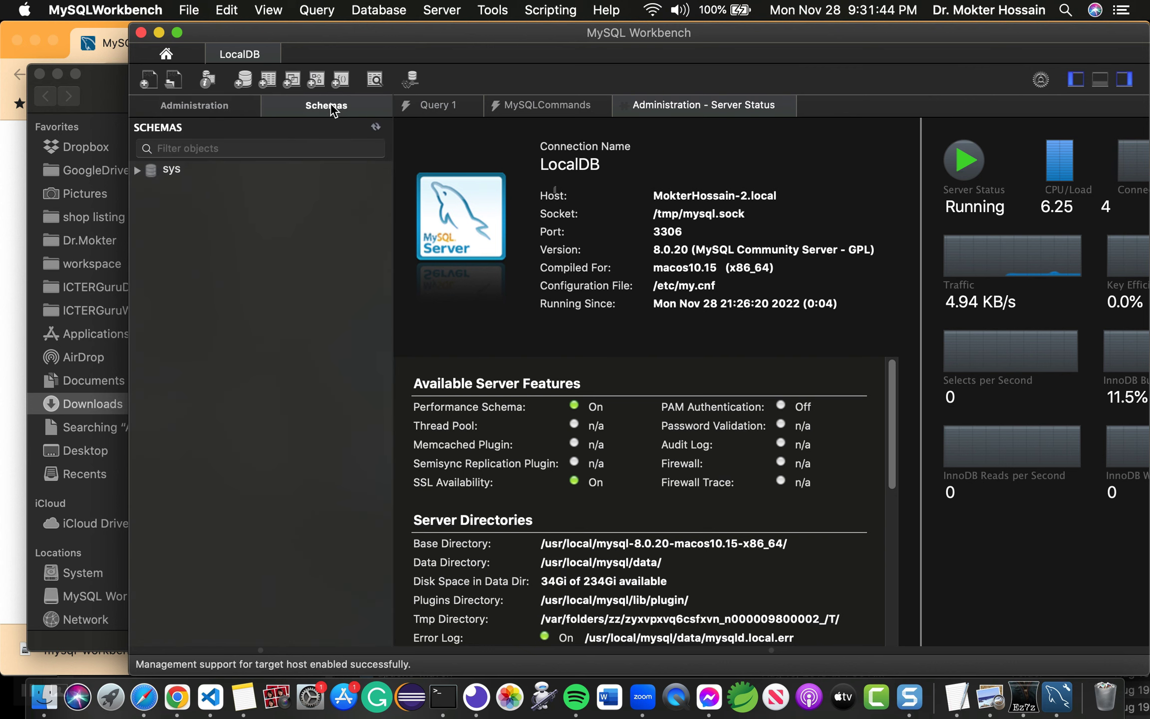
pyautogui.click(137, 171)
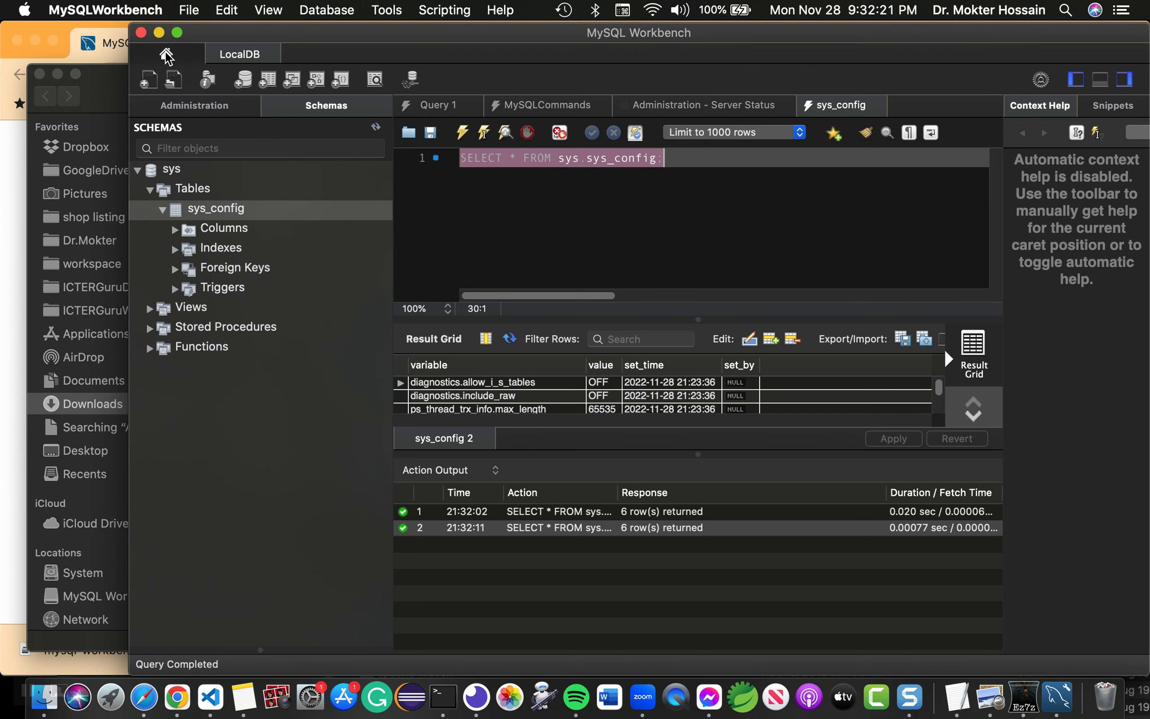
pyautogui.click(166, 55)
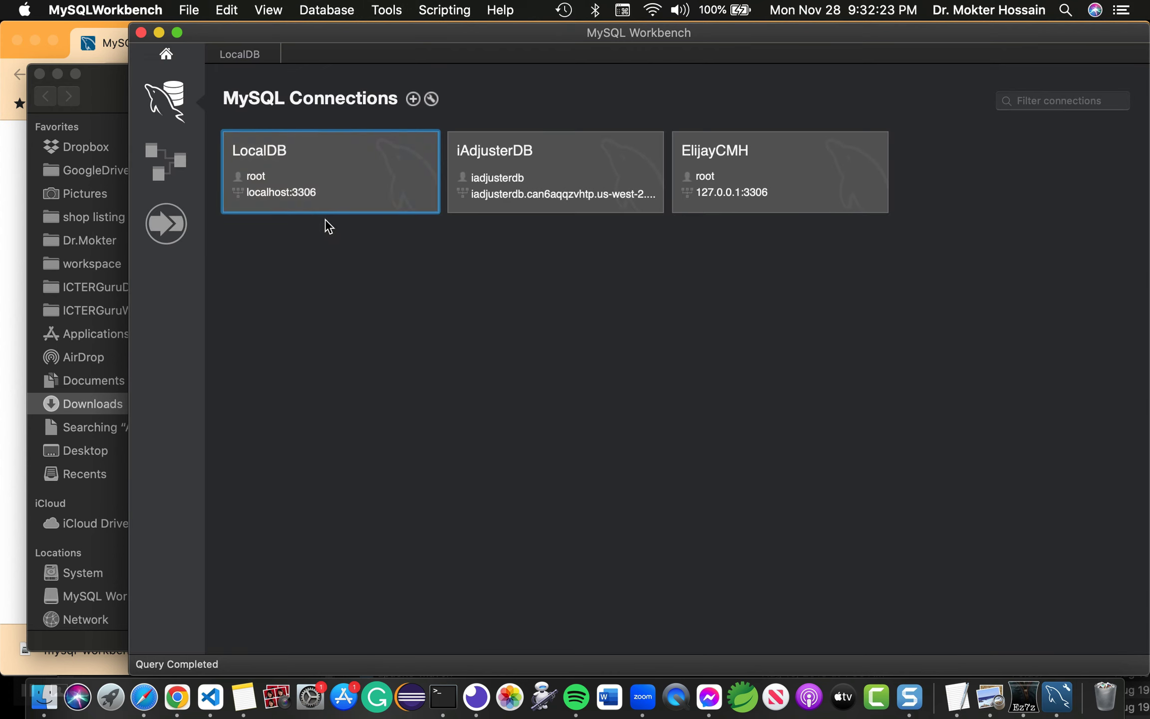
pyautogui.click(309, 175)
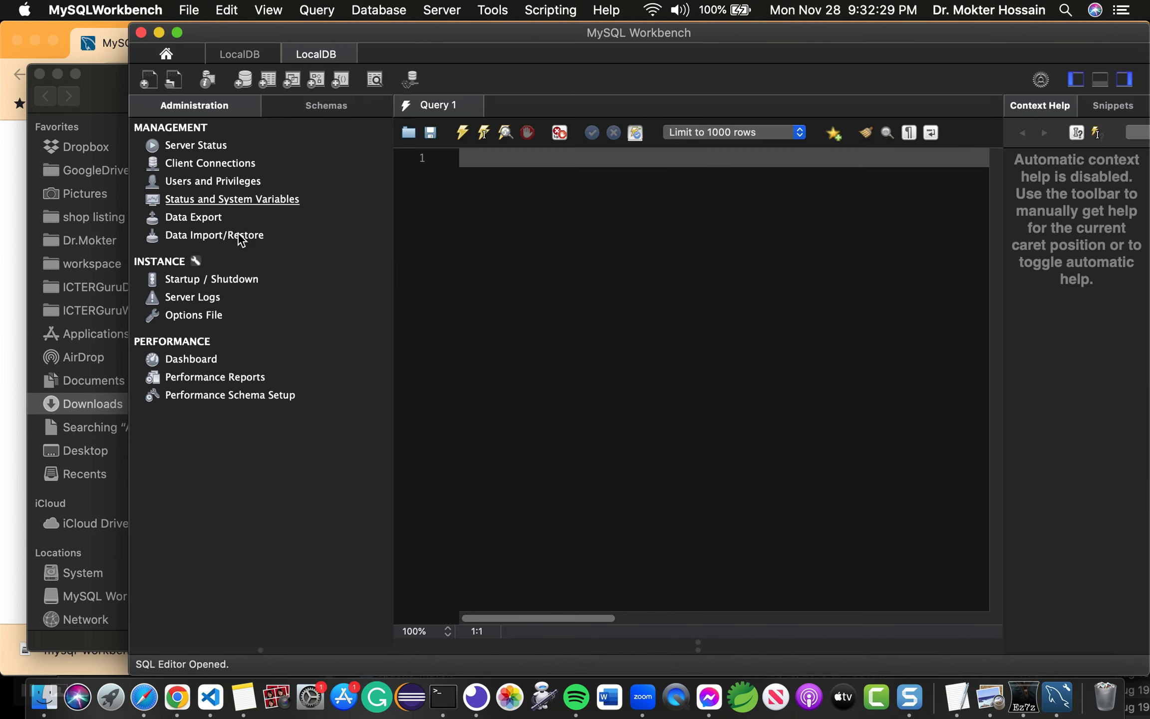
# Step: Name a new schema 'icterguru-test', then apply its CREATE SCHEMA script and close the dialog
pyautogui.click(245, 77)
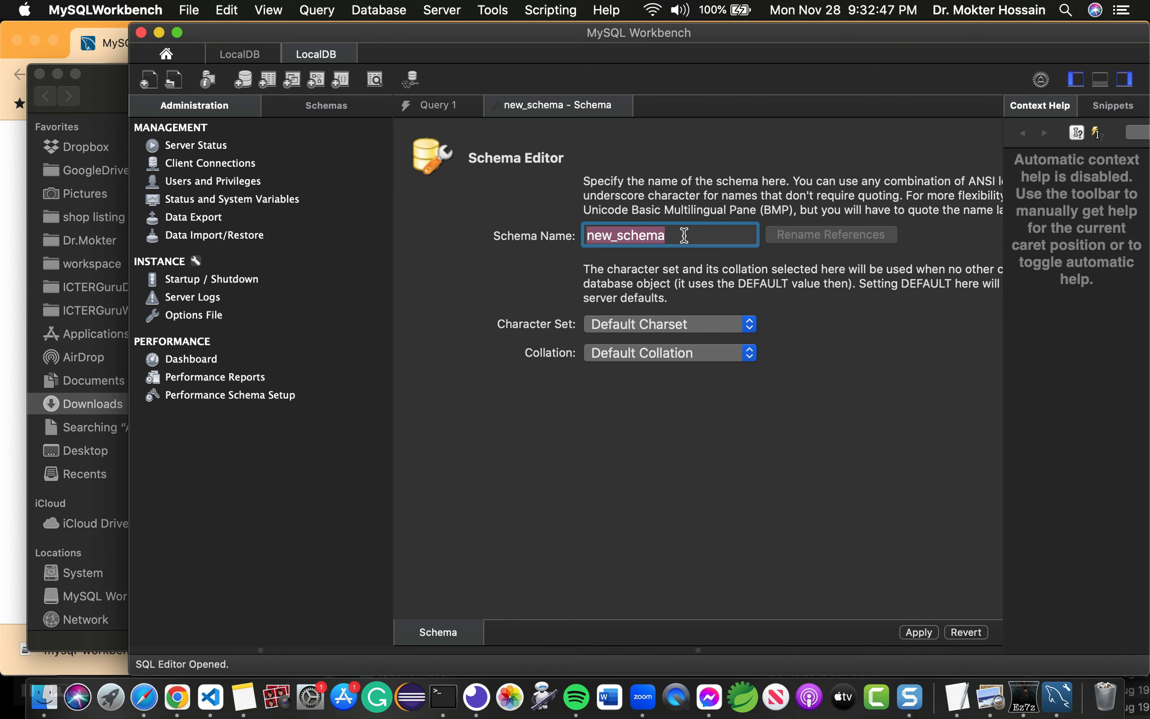
pyautogui.write('icterguru')
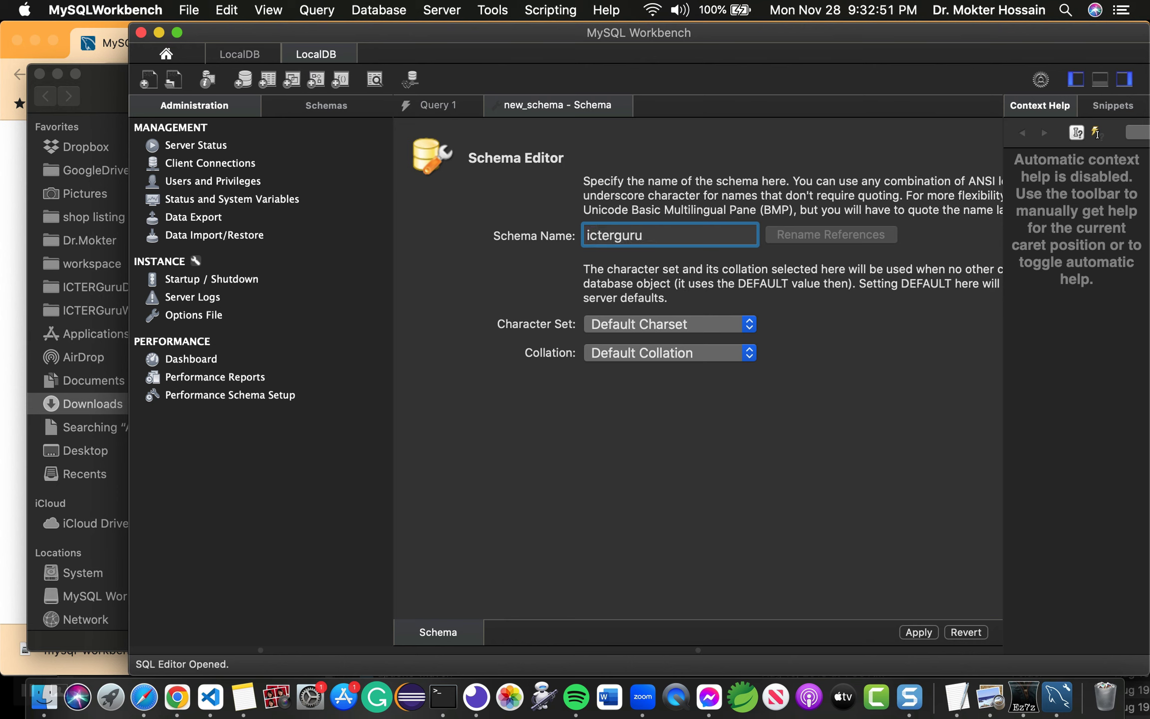
pyautogui.write('-test')
pyautogui.press('super+a')
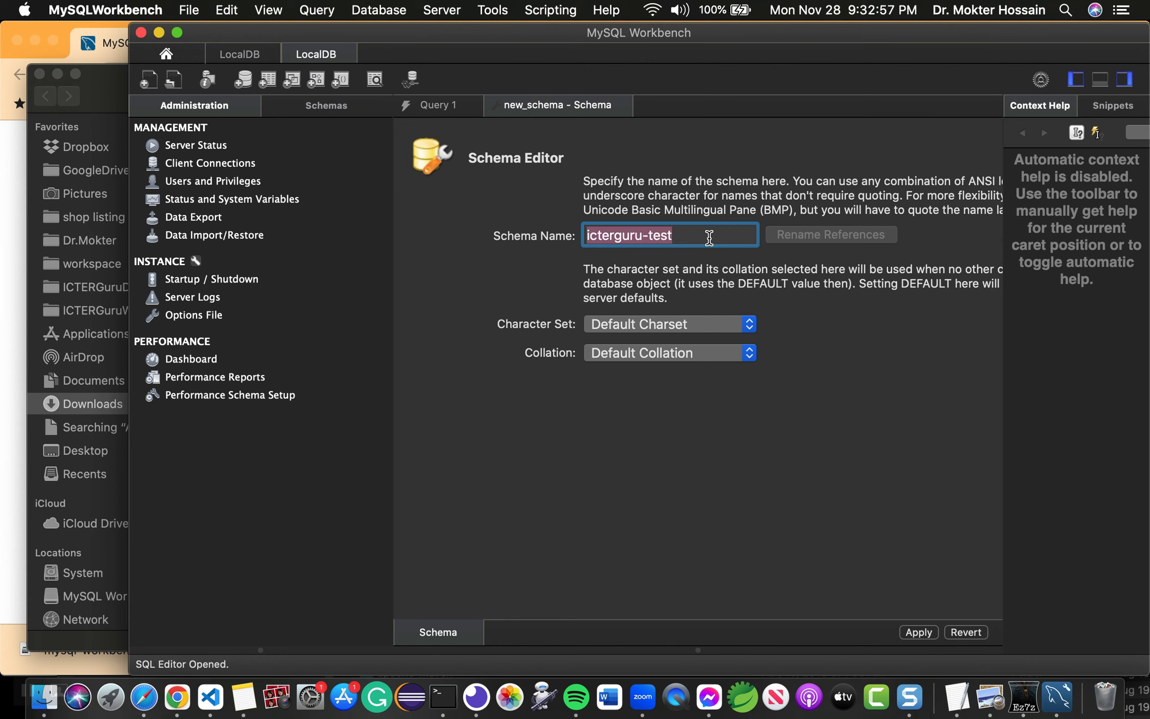
pyautogui.click(928, 632)
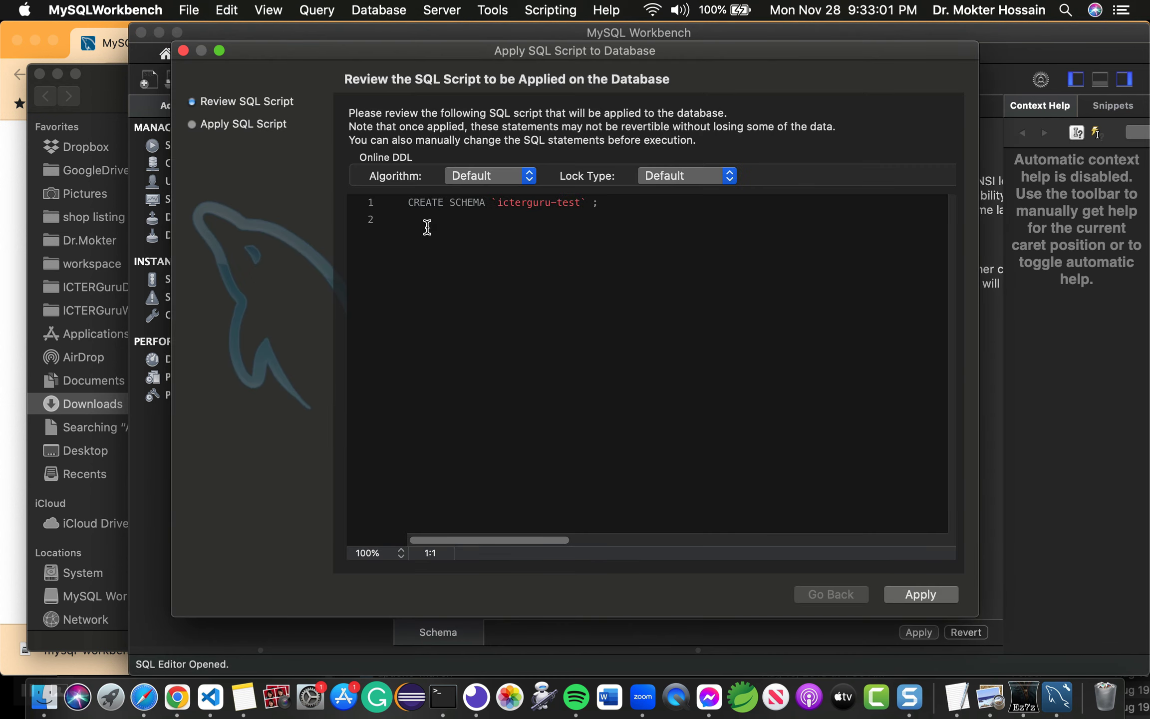
pyautogui.tripleClick(405, 201)
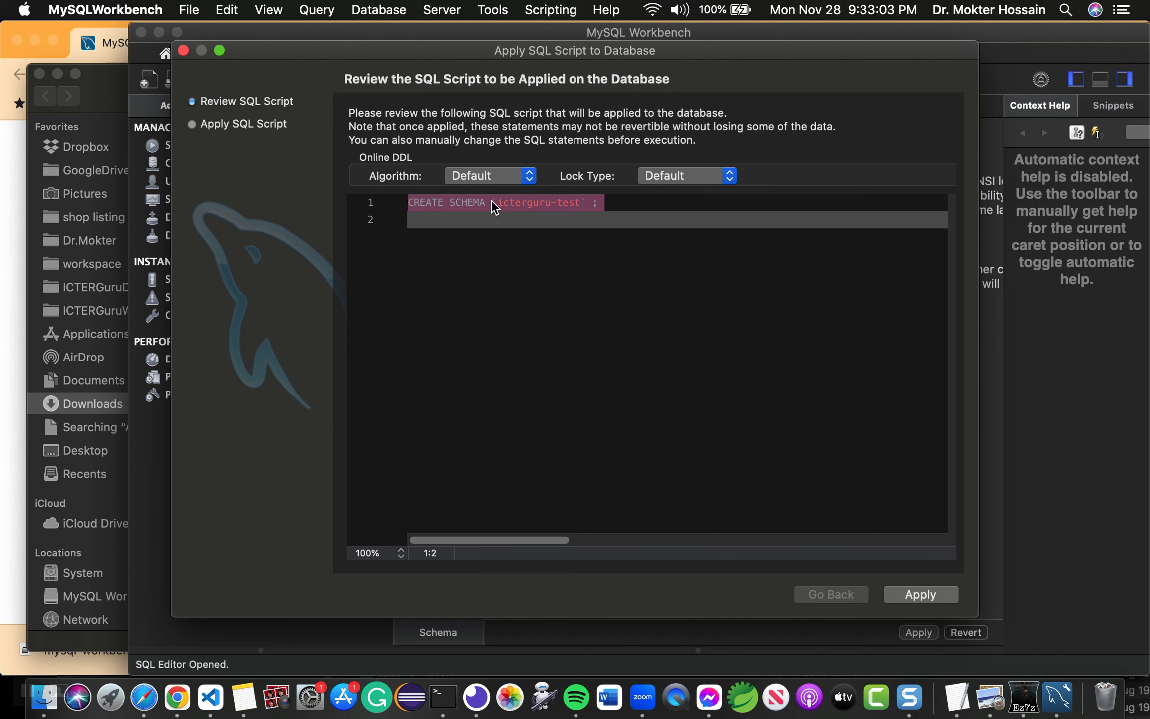
pyautogui.click(644, 204)
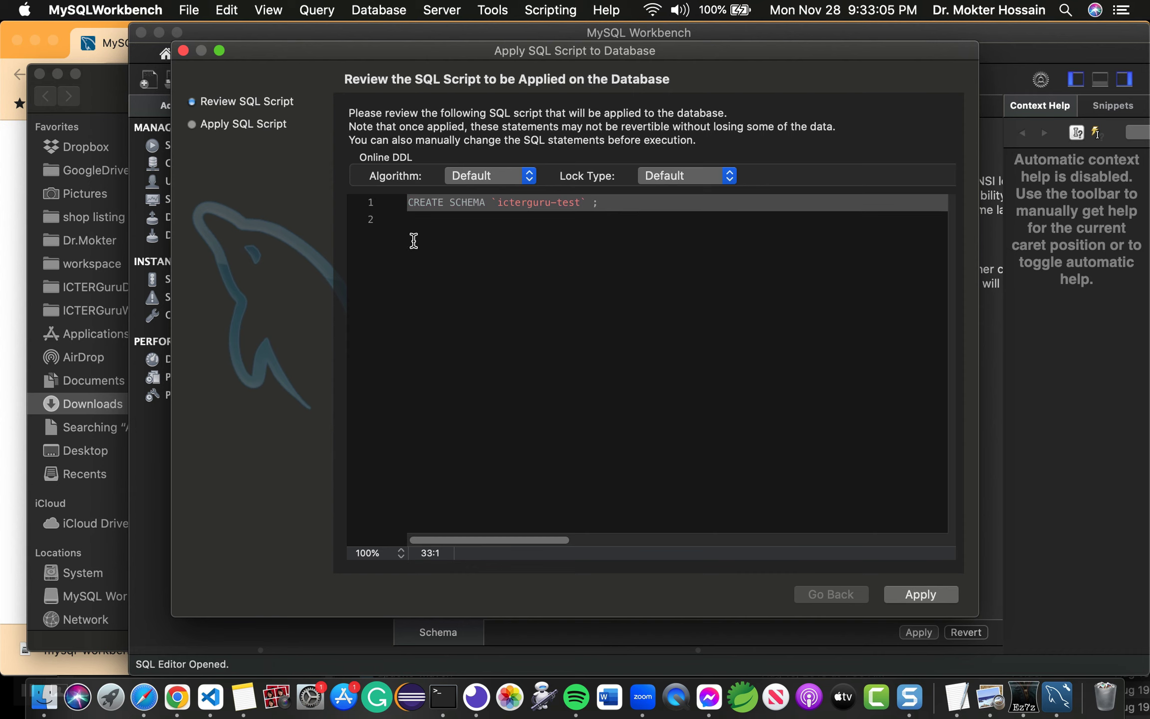
pyautogui.tripleClick(405, 206)
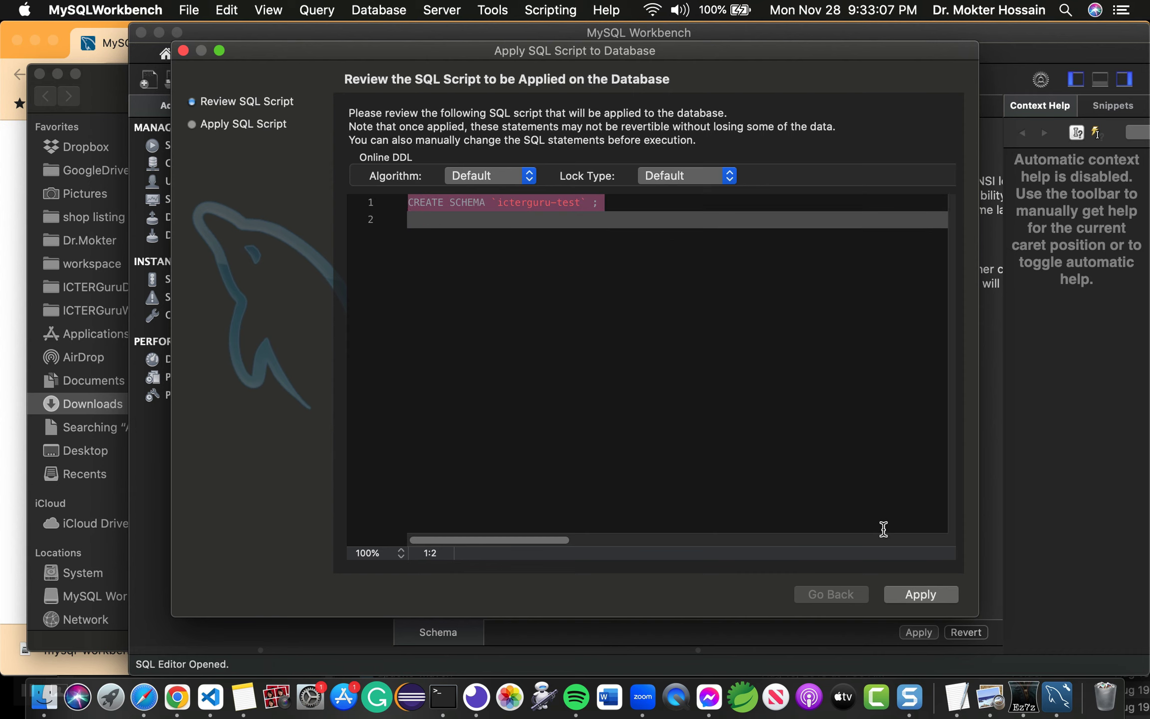
pyautogui.click(936, 593)
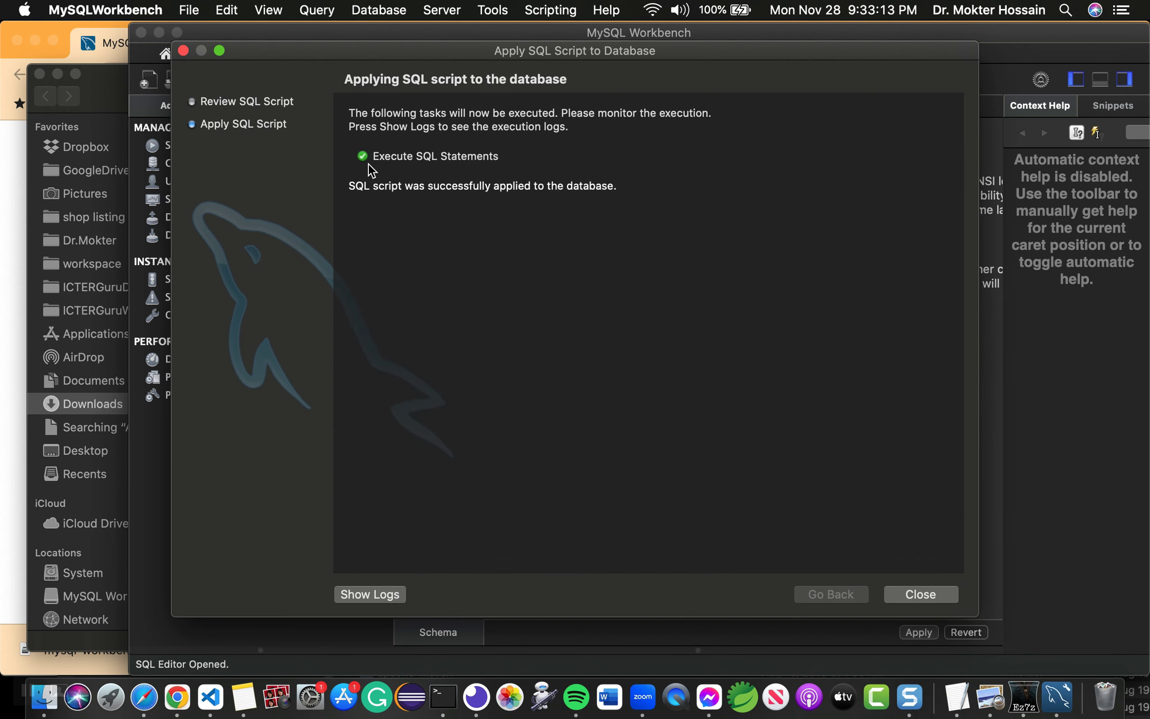
pyautogui.click(921, 594)
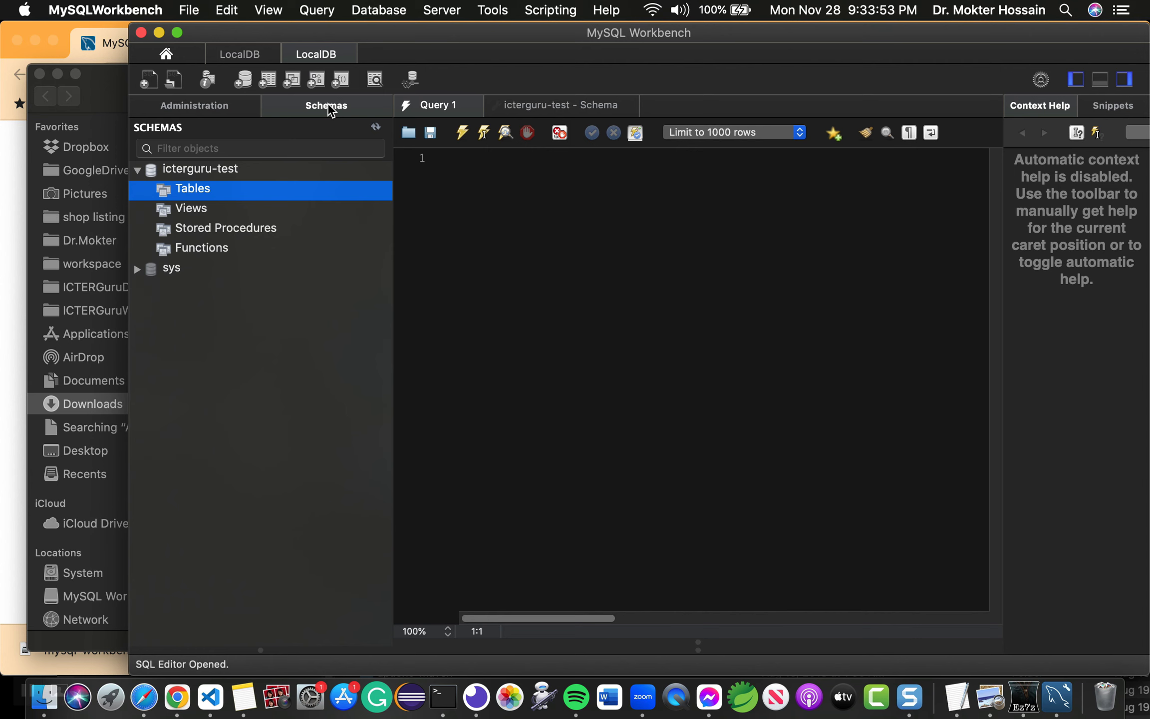
# Step: Create the schema icterguru_prod on LocalDB and apply its creation script
pyautogui.click(244, 79)
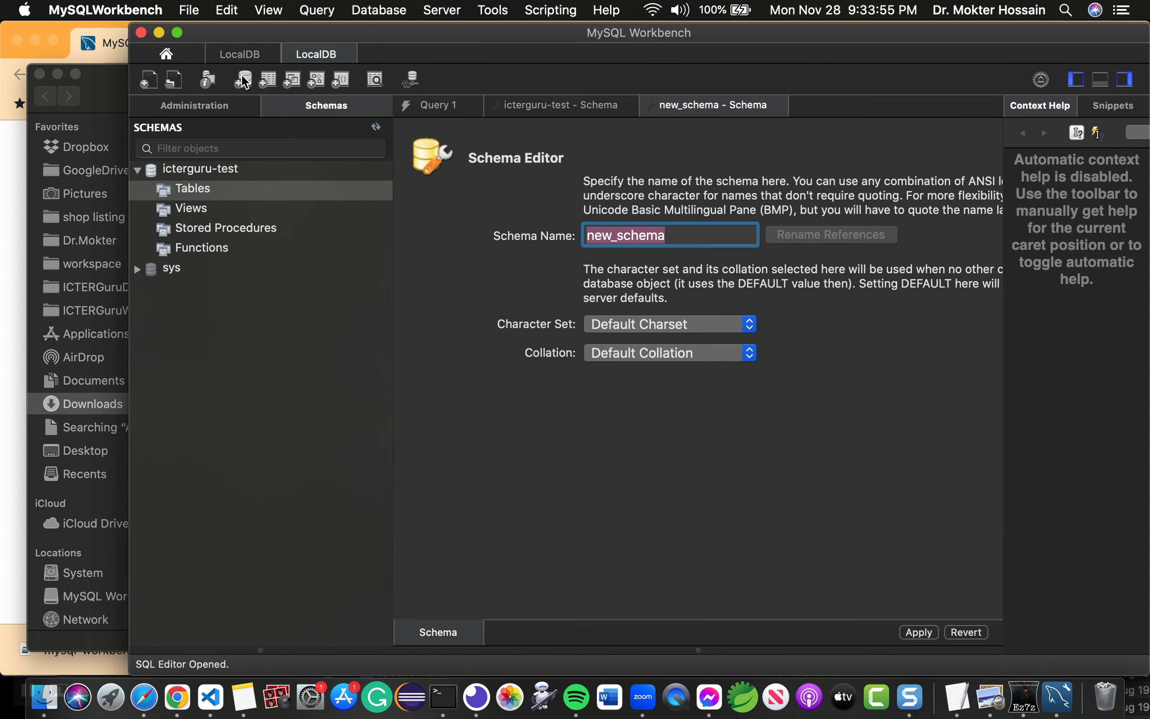
pyautogui.write('icte')
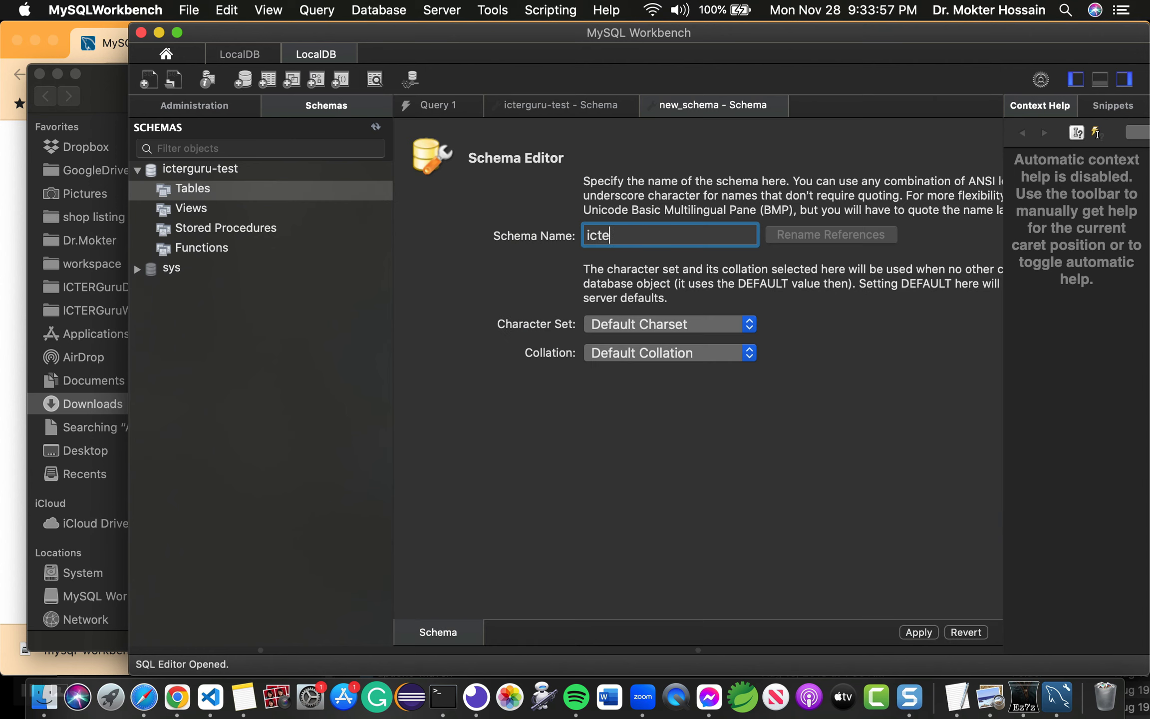
pyautogui.write('rguru_prod')
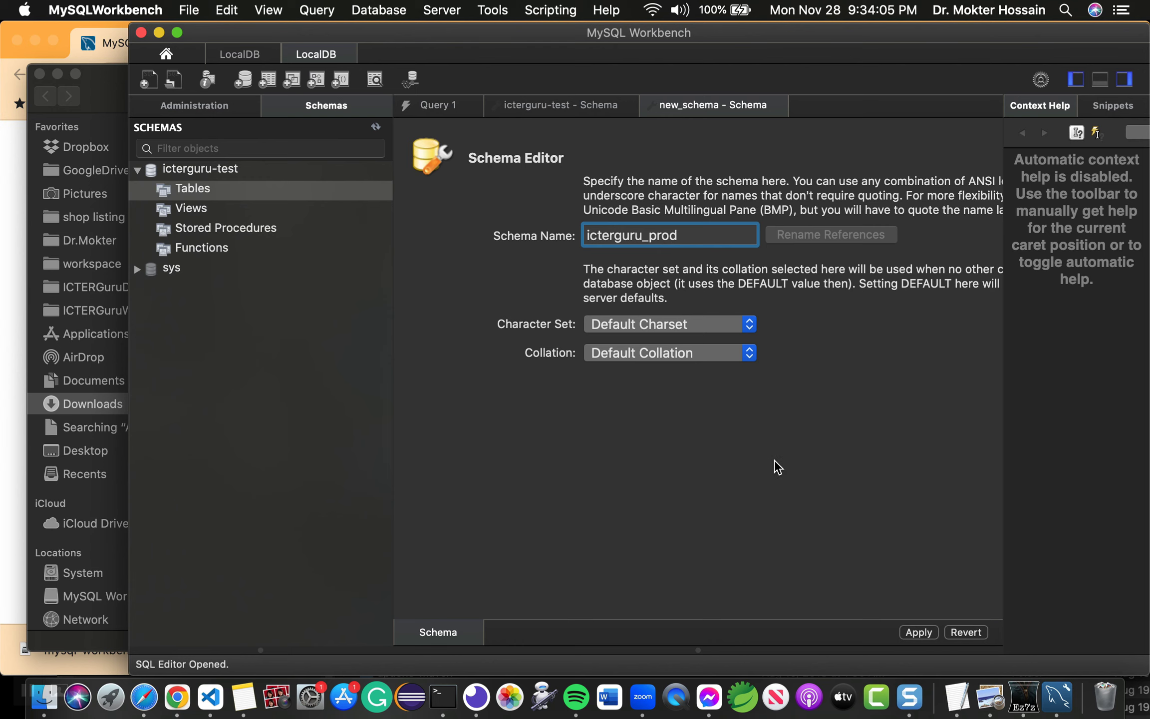
pyautogui.press('Return')
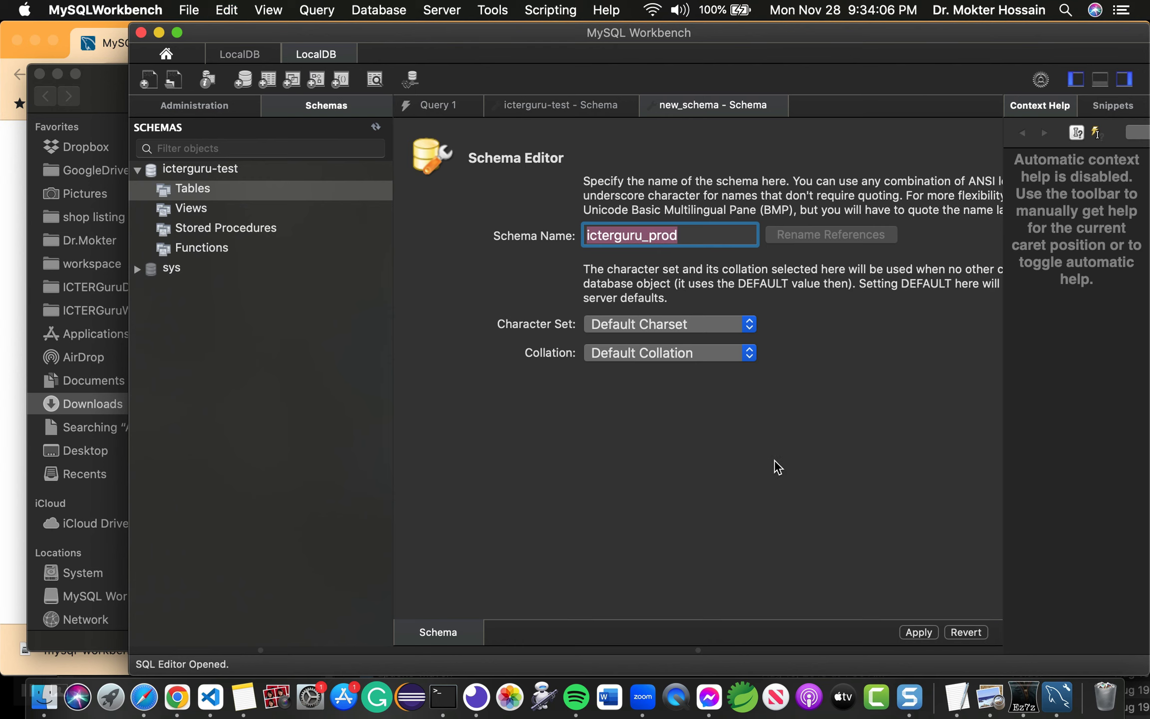
pyautogui.click(919, 632)
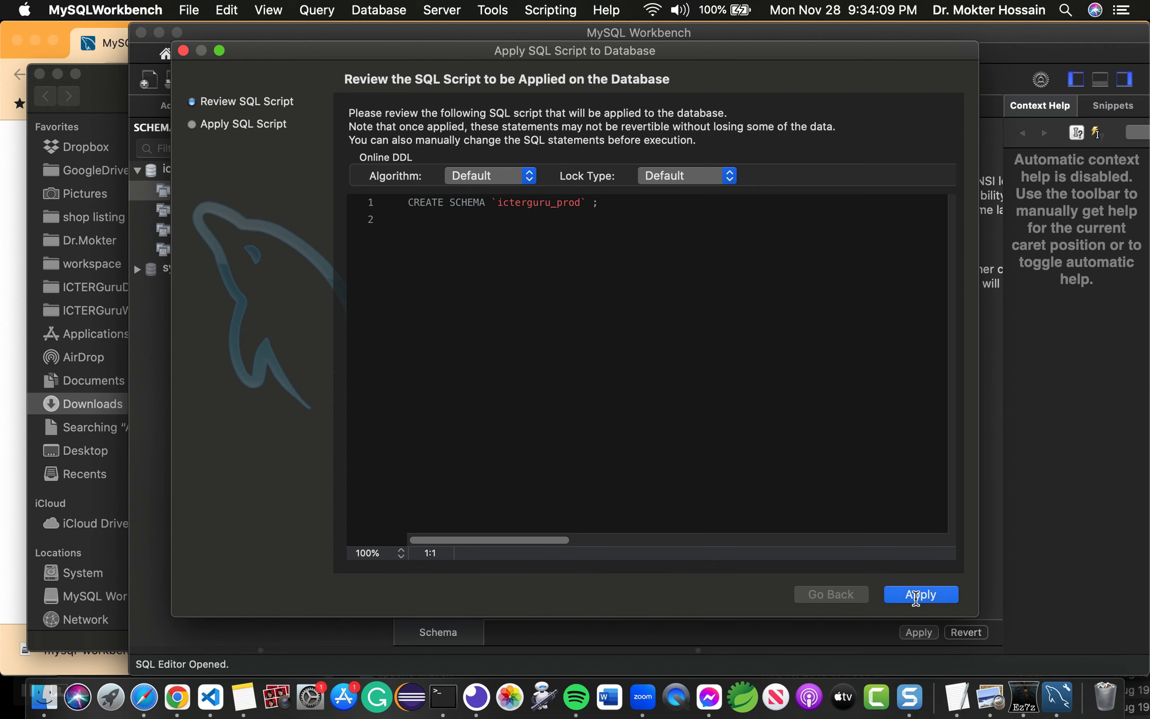
pyautogui.click(916, 597)
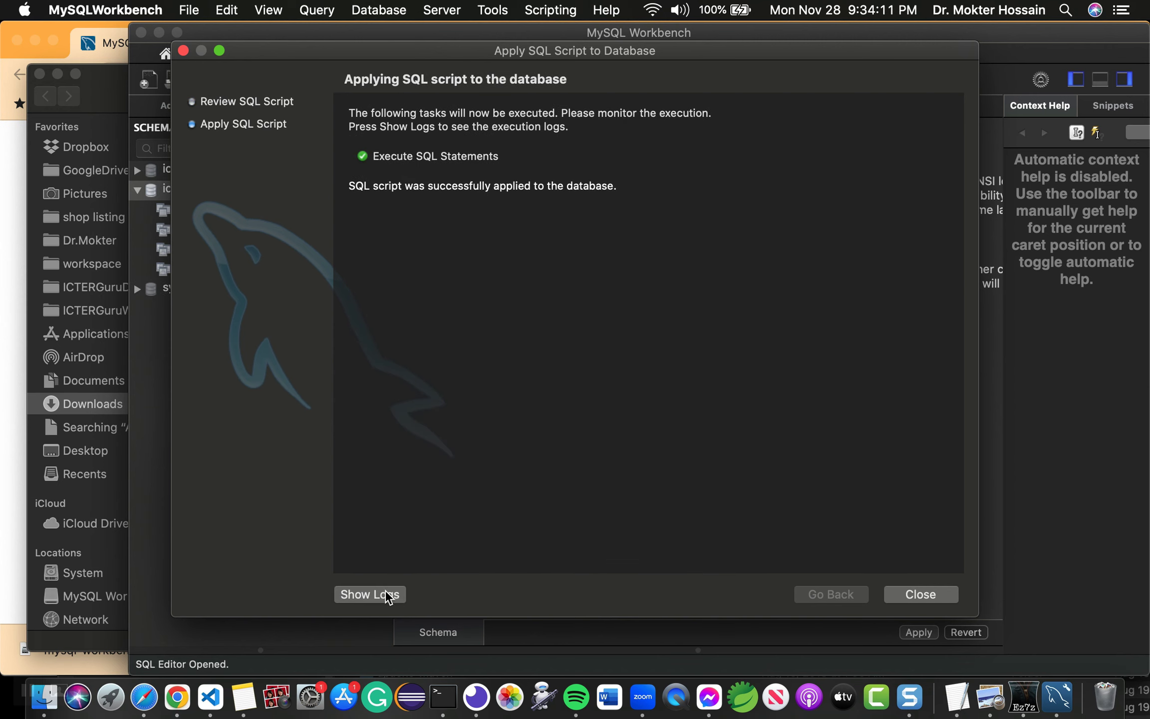
pyautogui.click(909, 594)
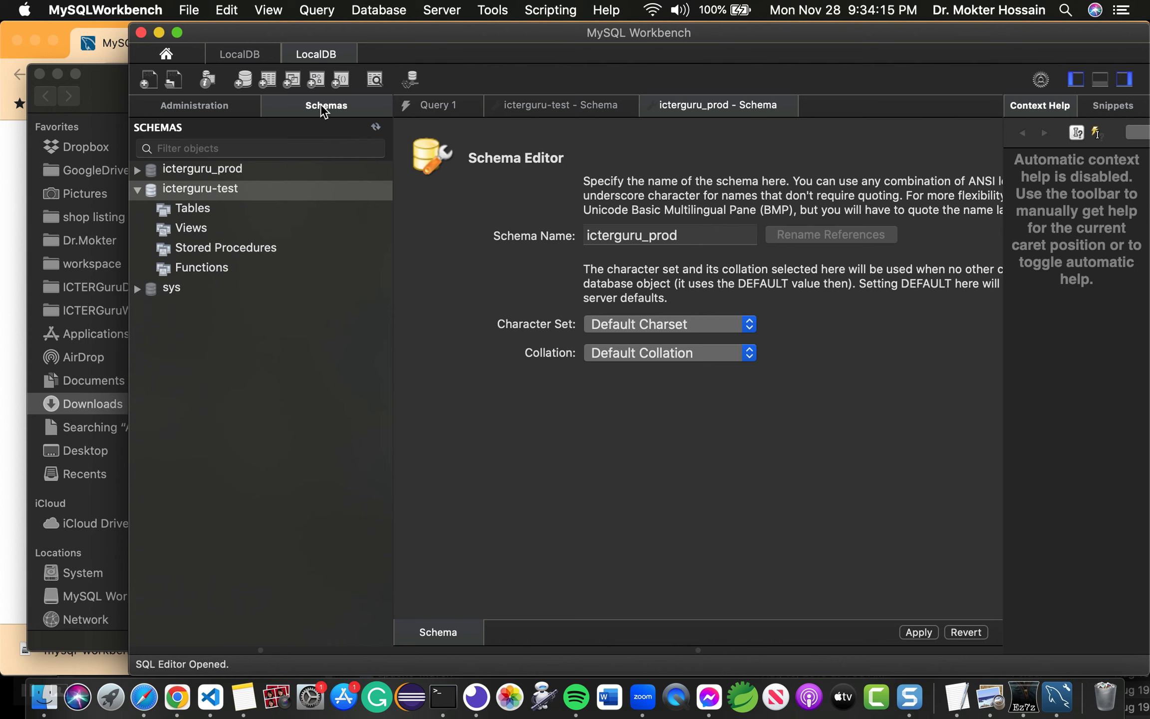
# Step: Create schema icterguru_dev by editing the pasted name, apply its script, and collapse icterguru-test
pyautogui.click(243, 79)
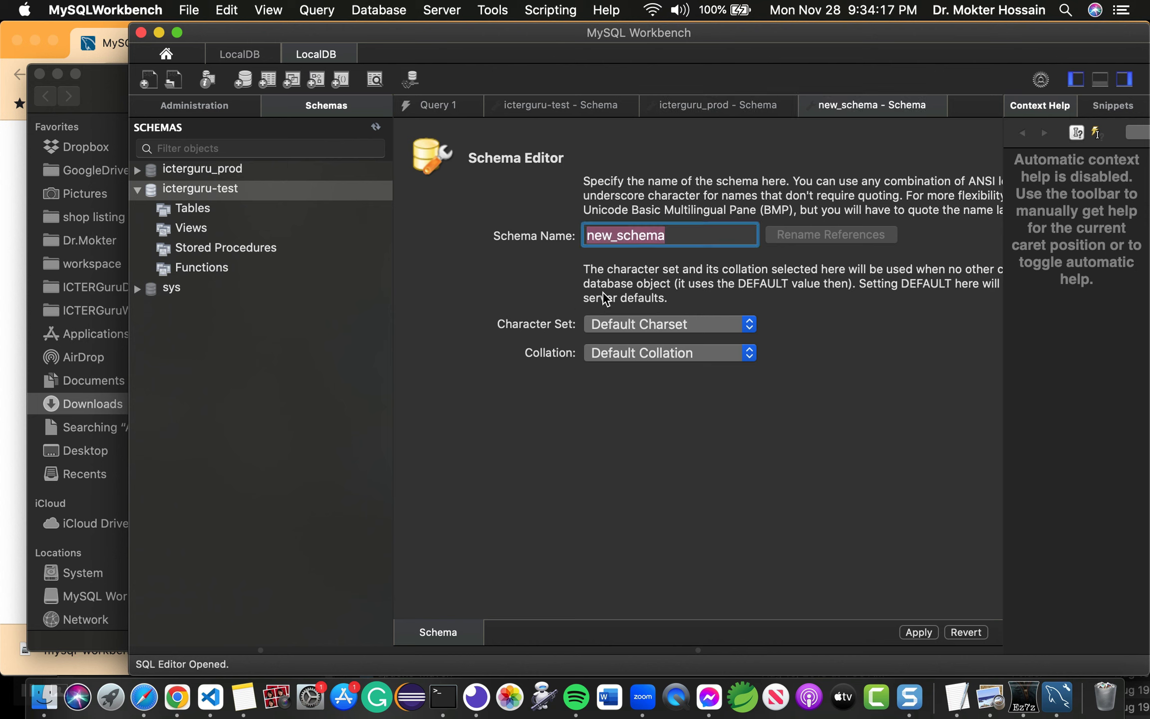
pyautogui.write('icterguru_prod')
pyautogui.press('BackSpace')
pyautogui.press('BackSpace')
pyautogui.press('BackSpace')
pyautogui.press('BackSpace')
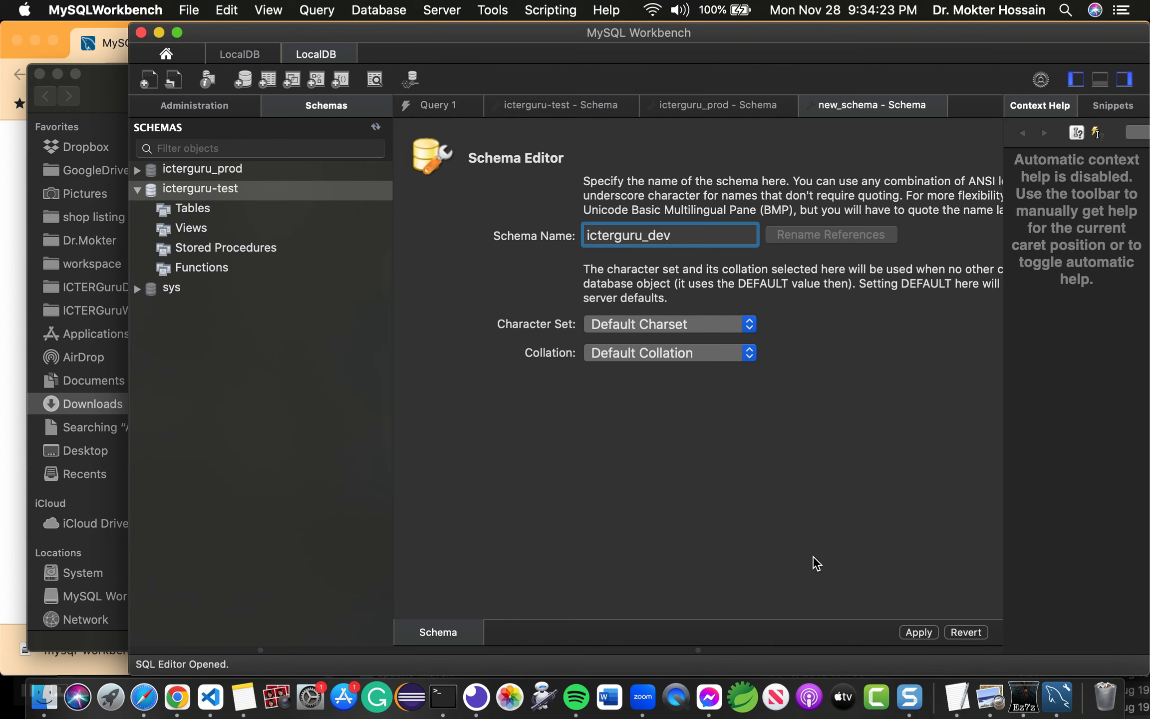
pyautogui.click(926, 631)
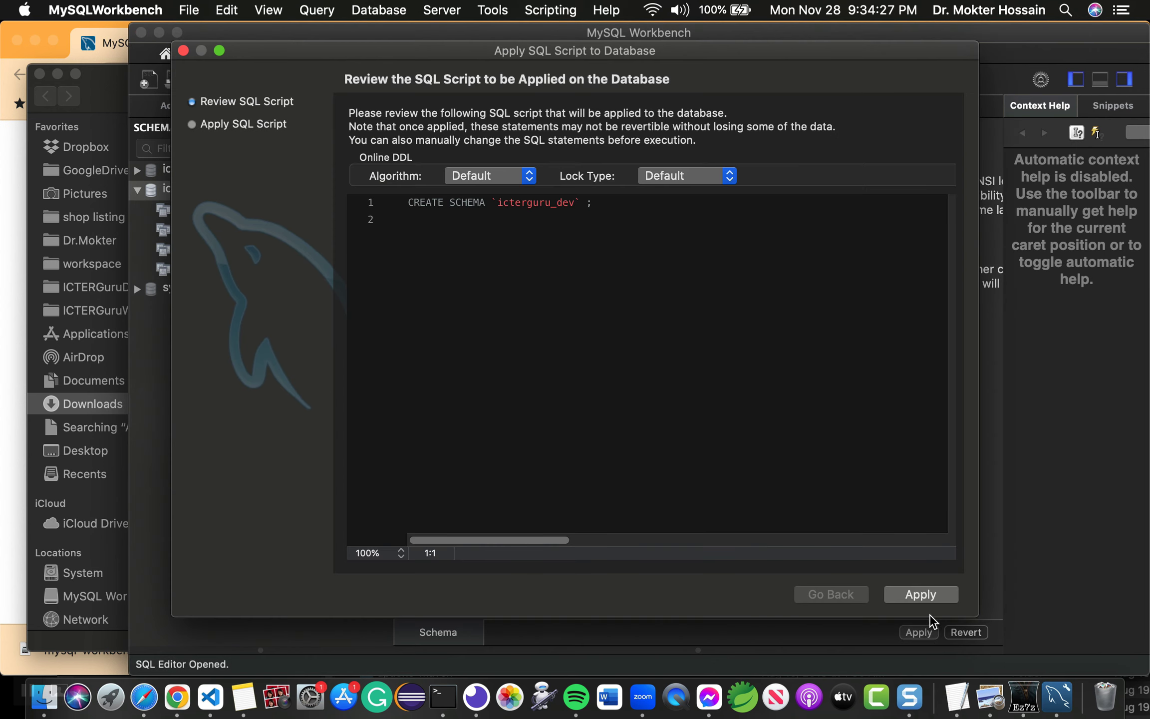
pyautogui.click(931, 601)
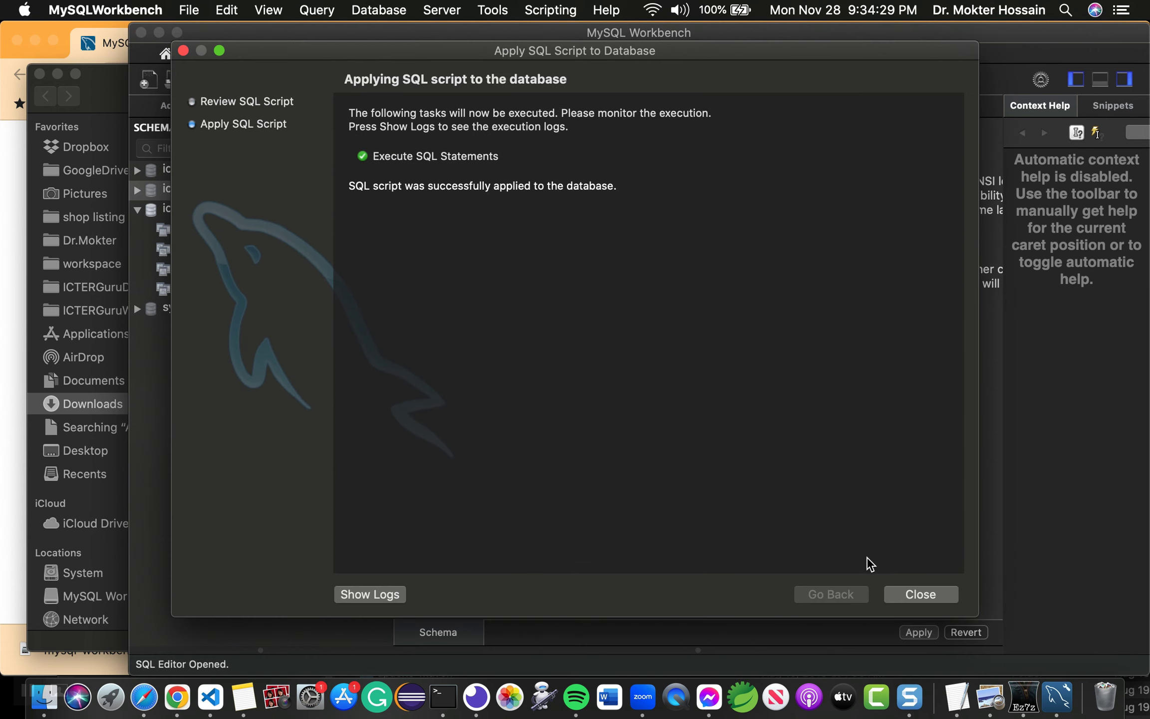
pyautogui.click(938, 596)
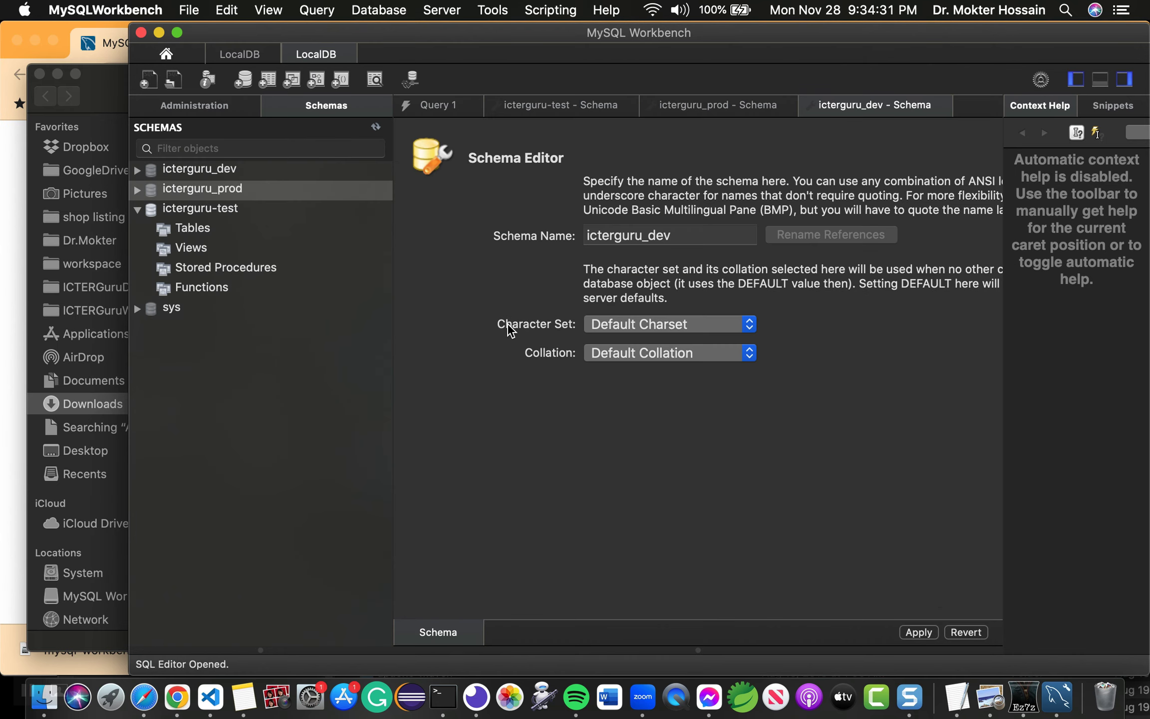
pyautogui.click(144, 190)
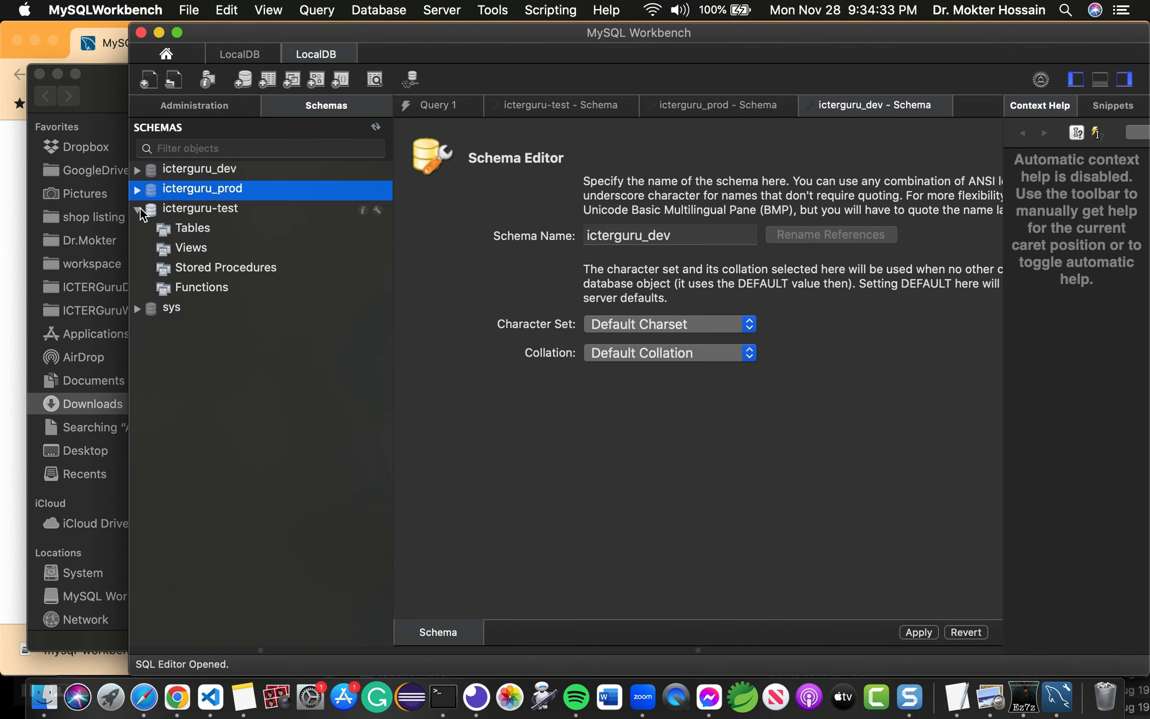
pyautogui.click(136, 209)
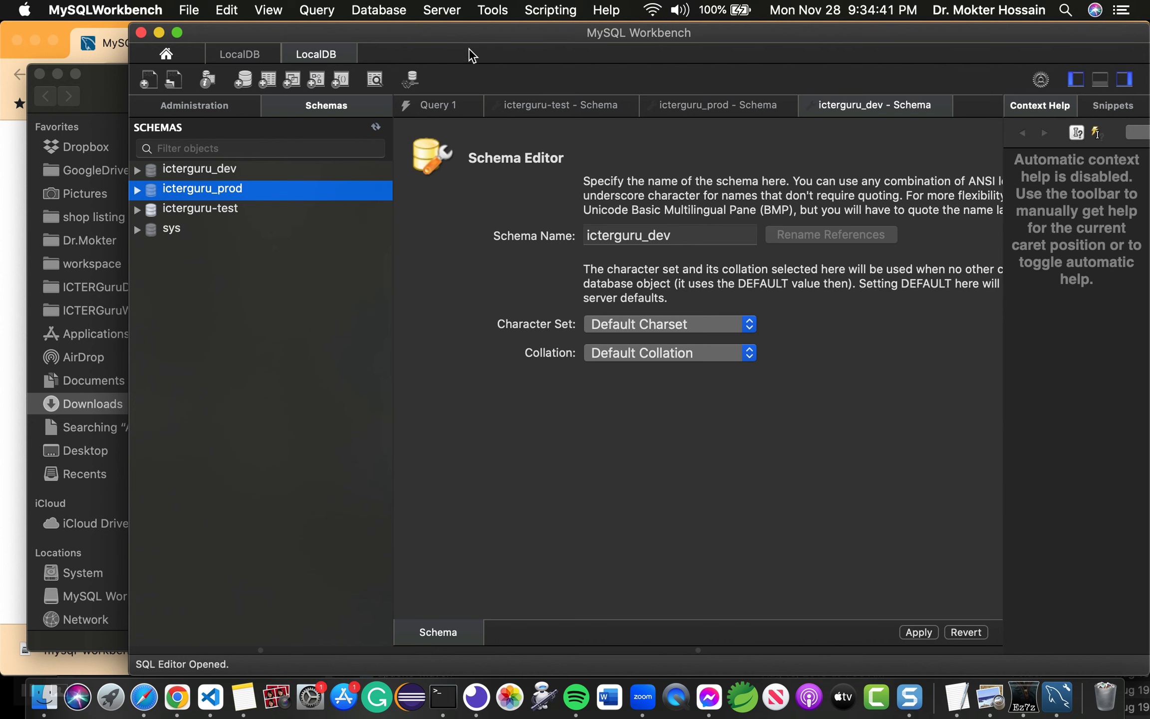
# Step: Move the Workbench window up and left so the browser and Finder windows show around it
pyautogui.moveTo(515, 35); pyautogui.dragTo(456, 227)
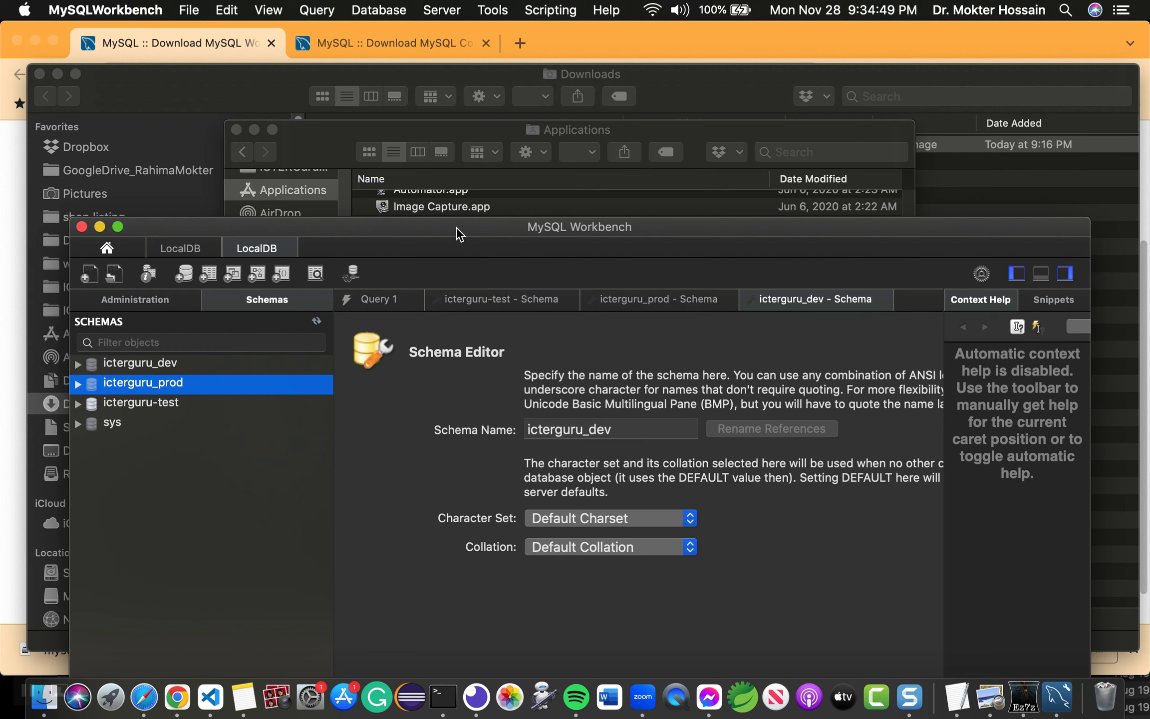
pyautogui.moveTo(456, 227); pyautogui.dragTo(437, 194)
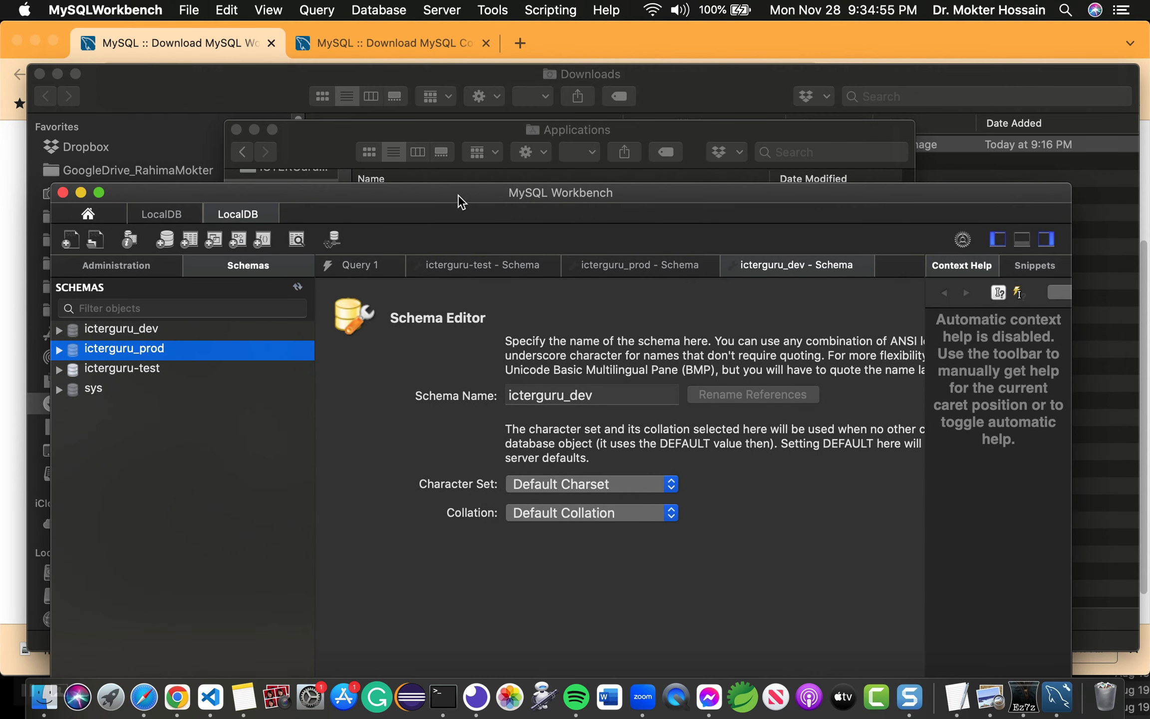
pyautogui.moveTo(460, 195); pyautogui.dragTo(486, 110)
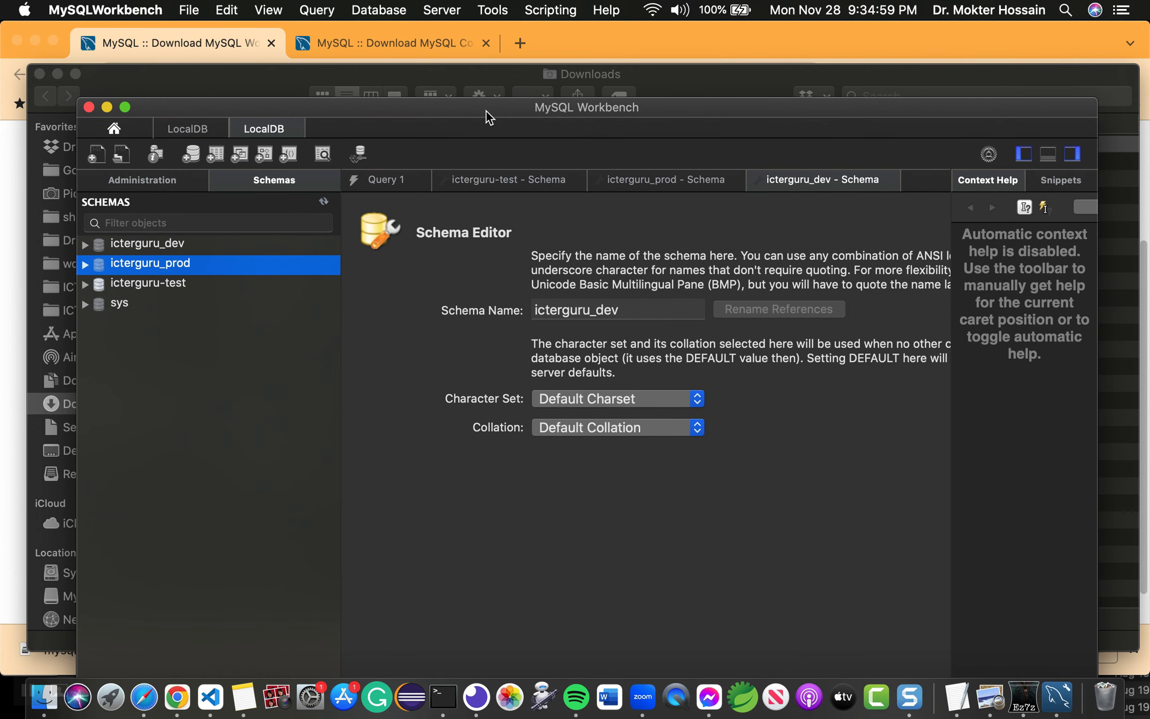